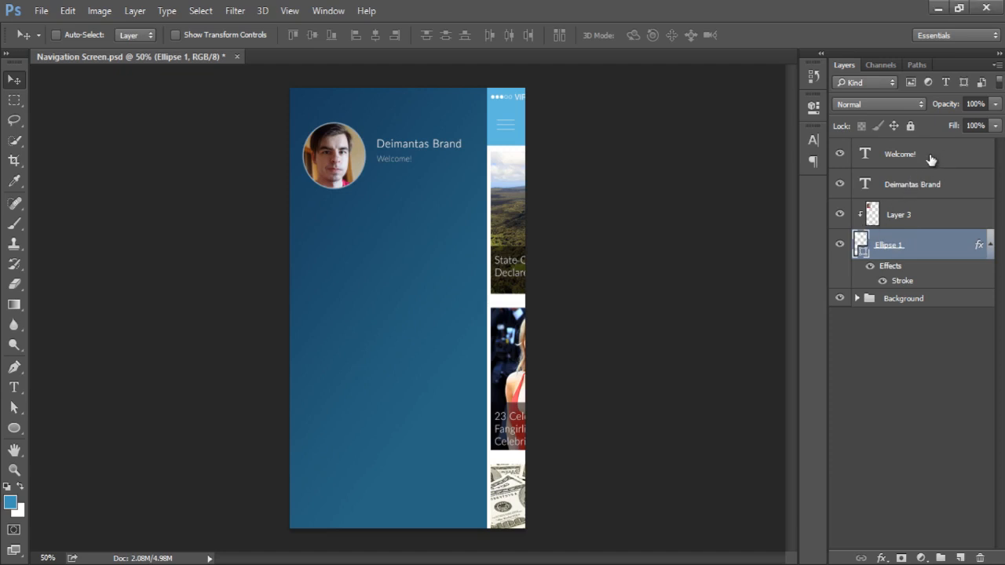
Group the profile picture, name and welcome text layers into a group named "Info"
shift+click(931, 159)
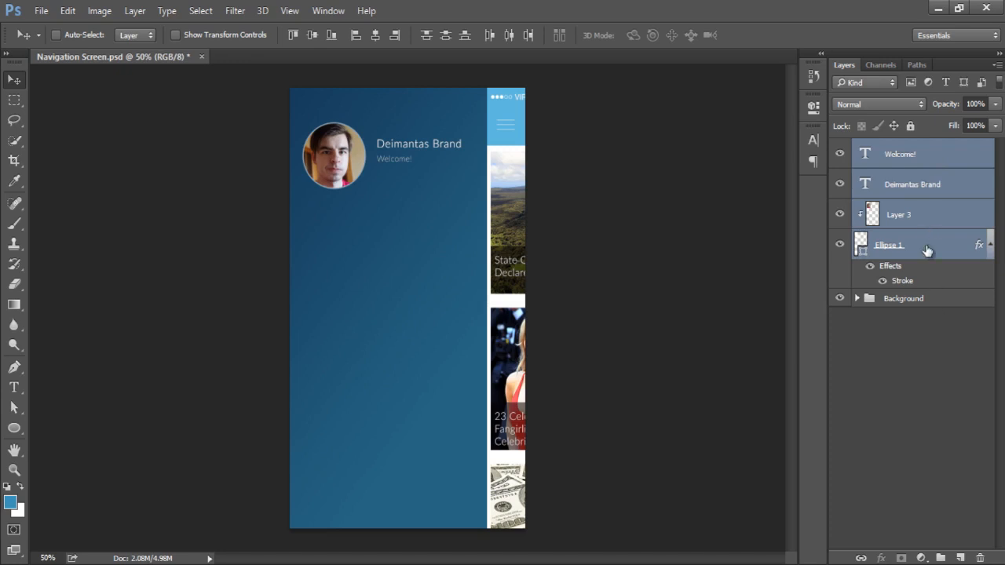
key(ctrl+g)
double_click(900, 149)
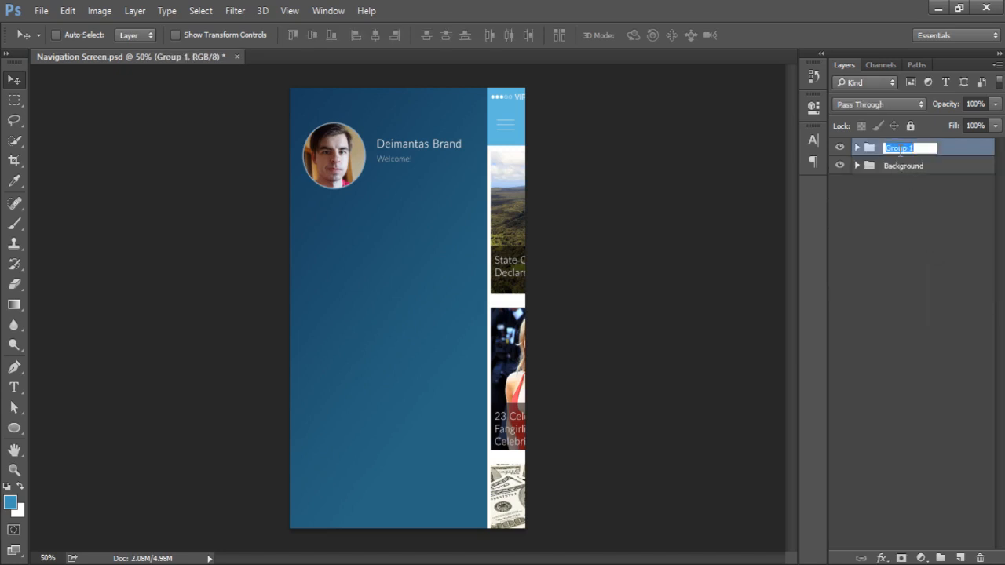
text(Info)
key(Return)
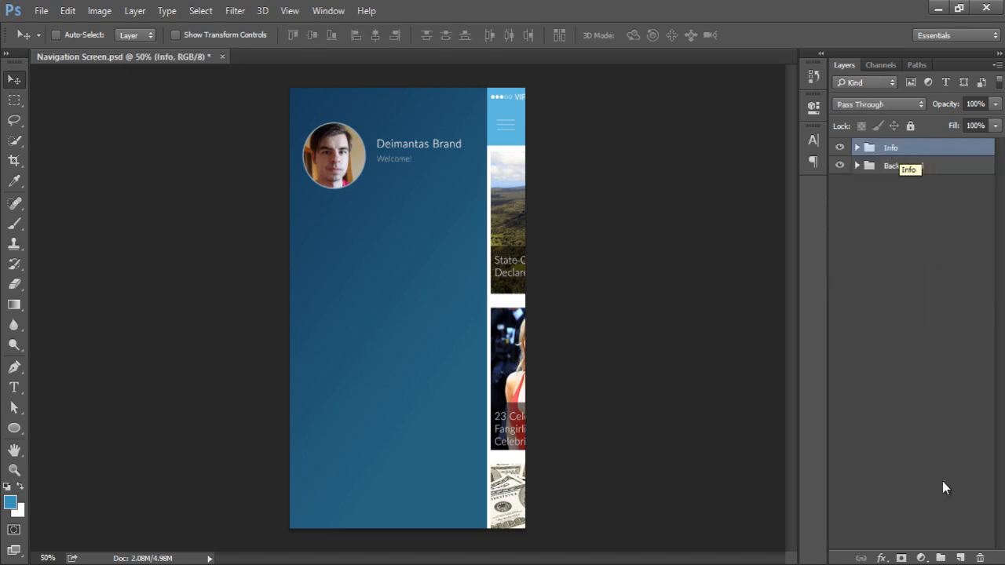
Create a new layer group named "Left Sidebar" and move the Info group into it
click(940, 559)
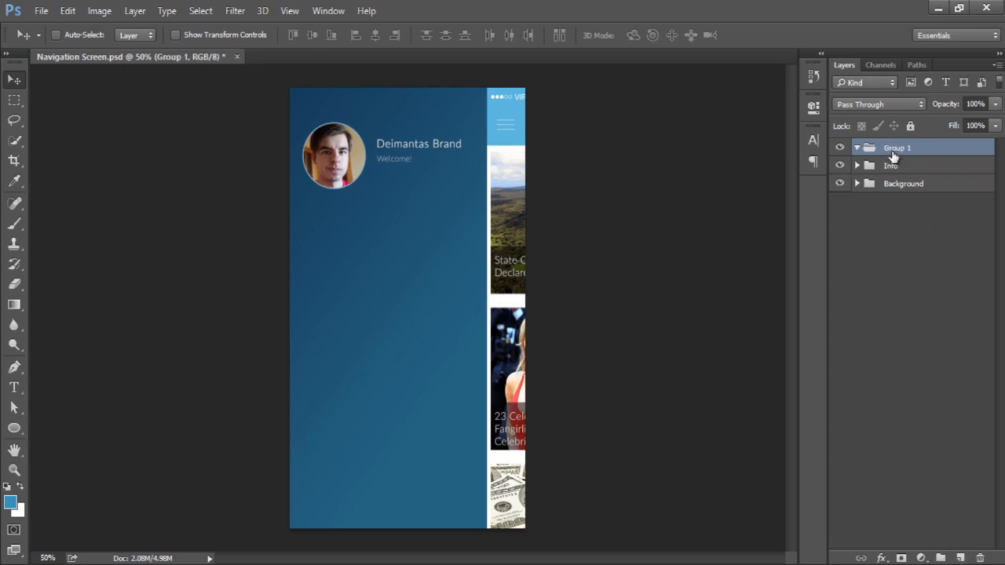
double_click(895, 148)
text(Left Sidebar)
key(Return)
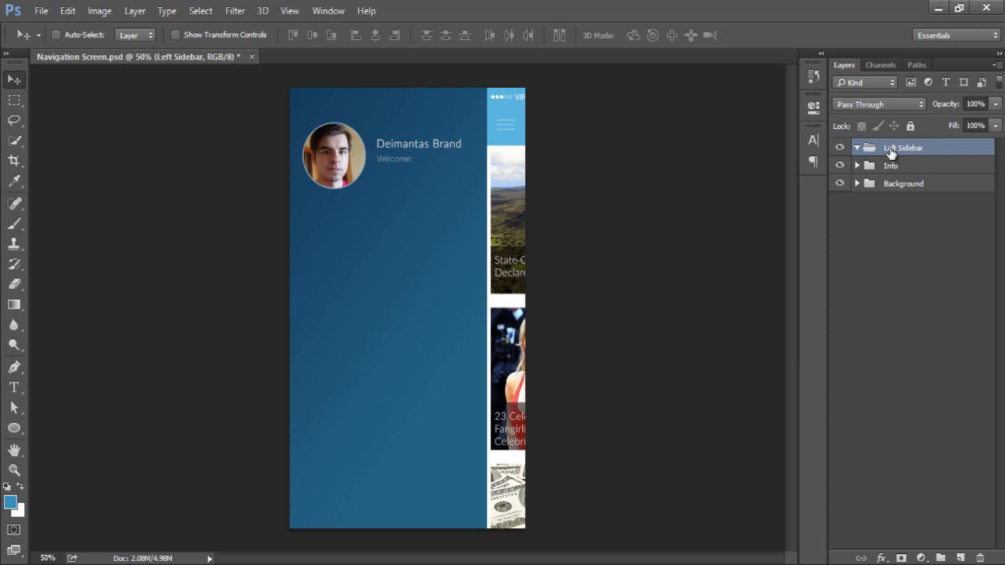
drag(893, 172, 895, 151)
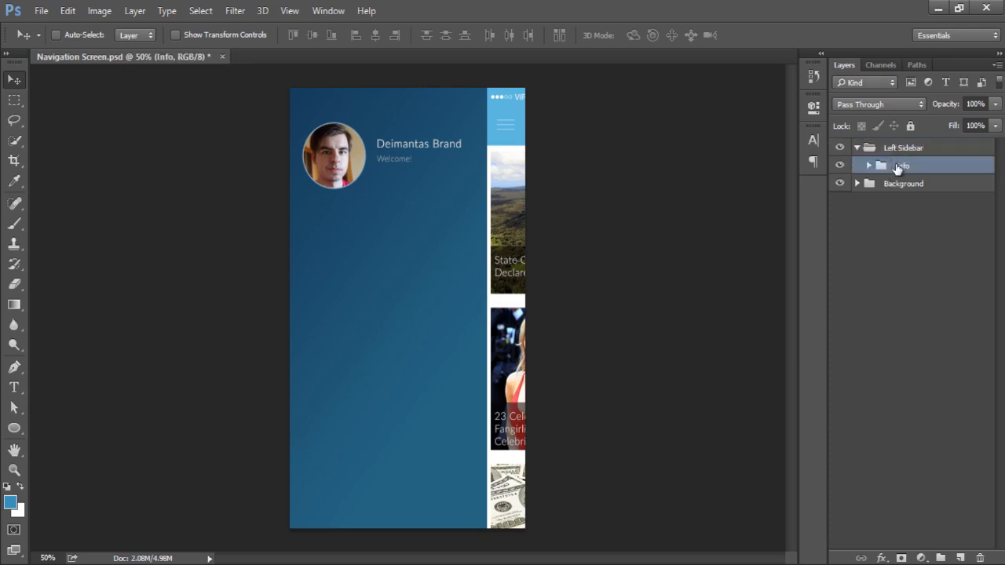
click(920, 149)
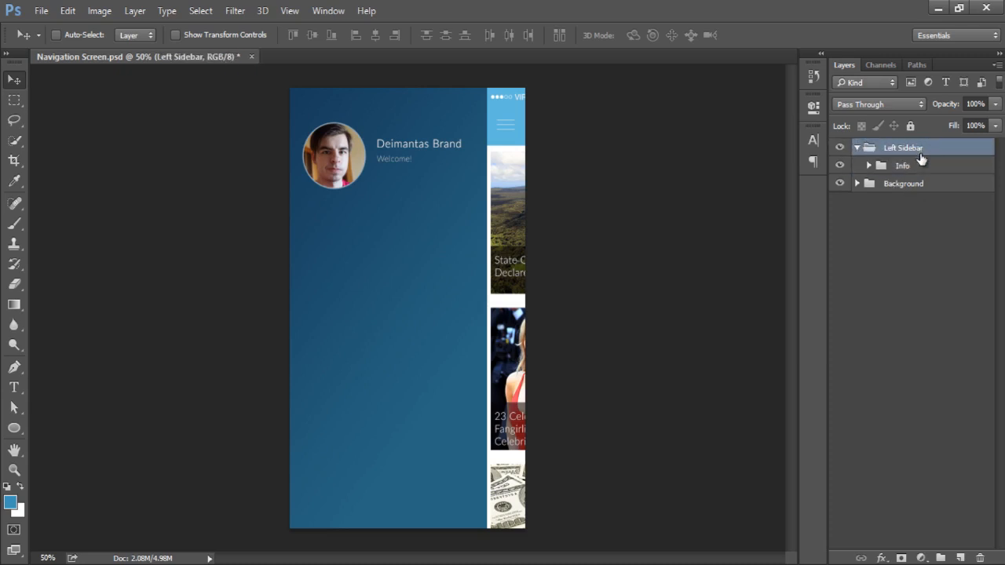
click(921, 164)
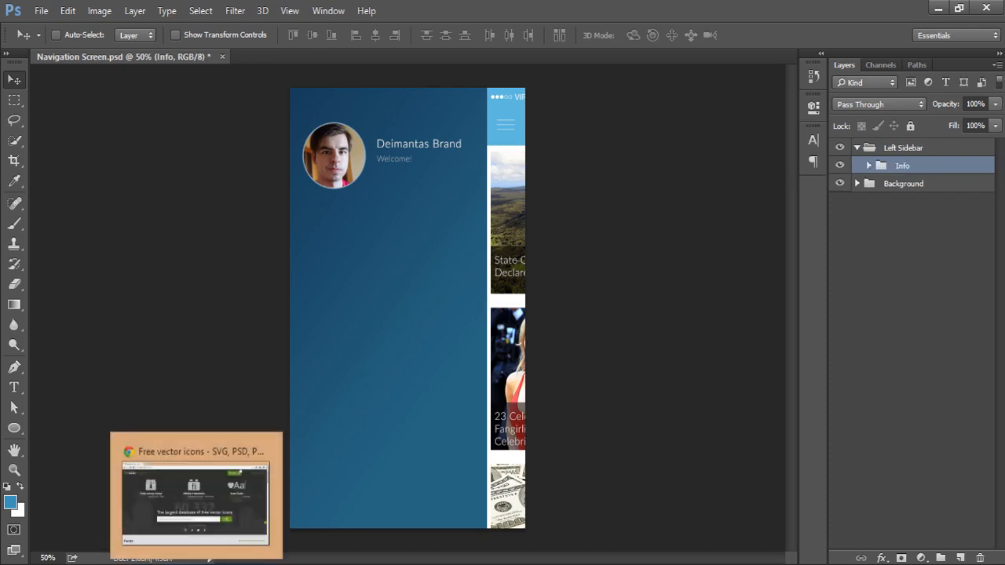
Switch to Chrome and look over the Flaticon home page
click(233, 552)
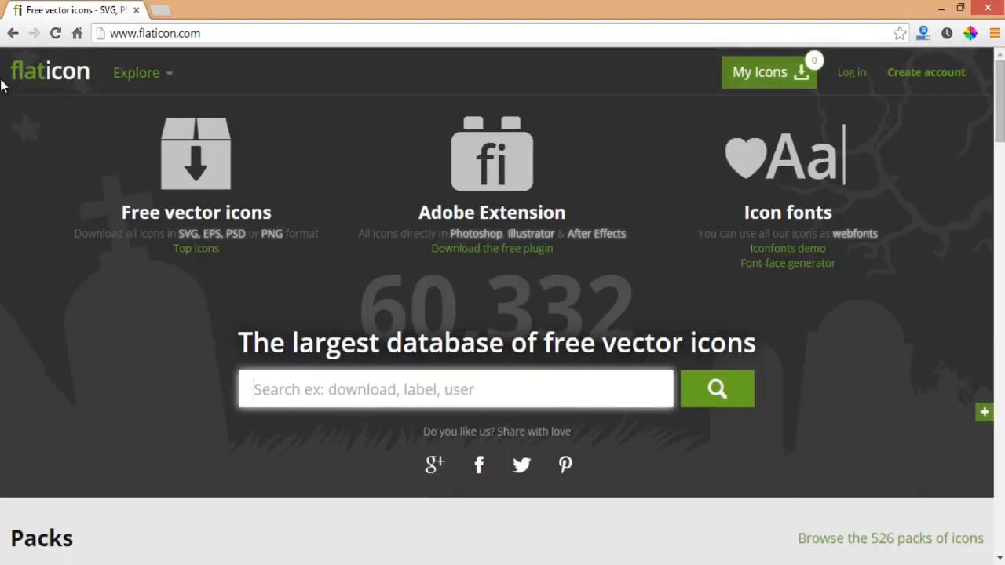
scroll(90, 293, down, 4)
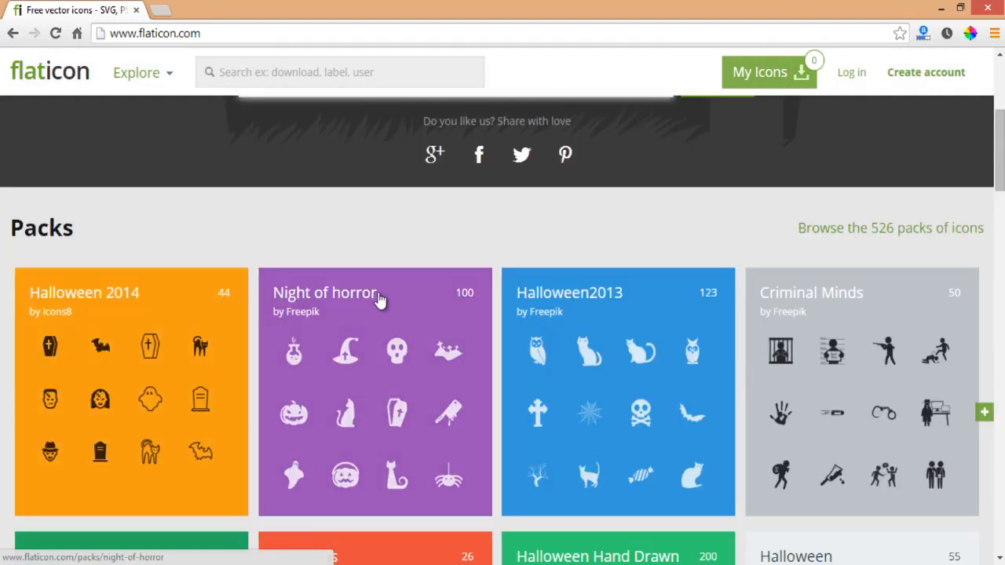
scroll(272, 279, up, 4)
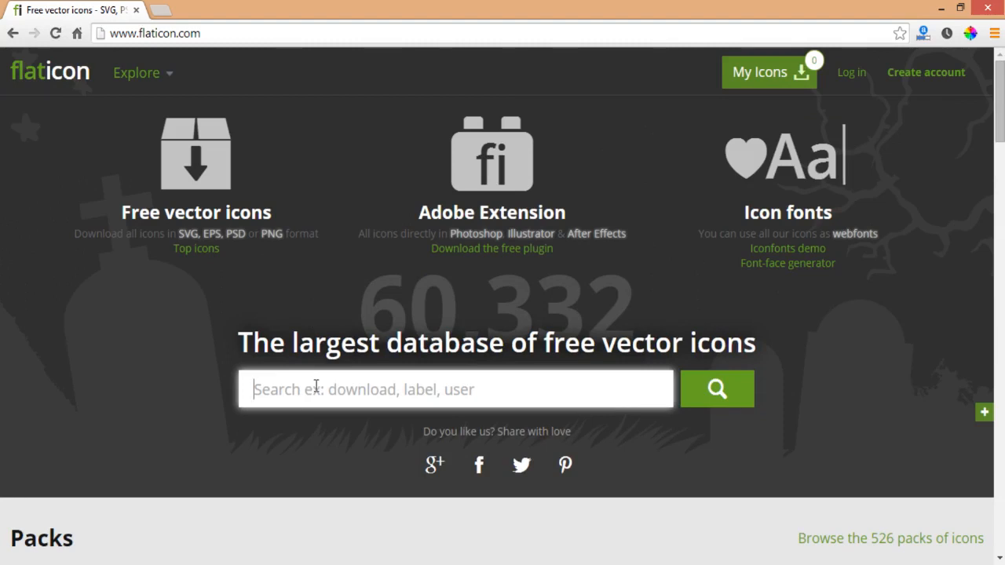
key(alt+Tab)
key(alt+Tab)
key(alt+Tab)
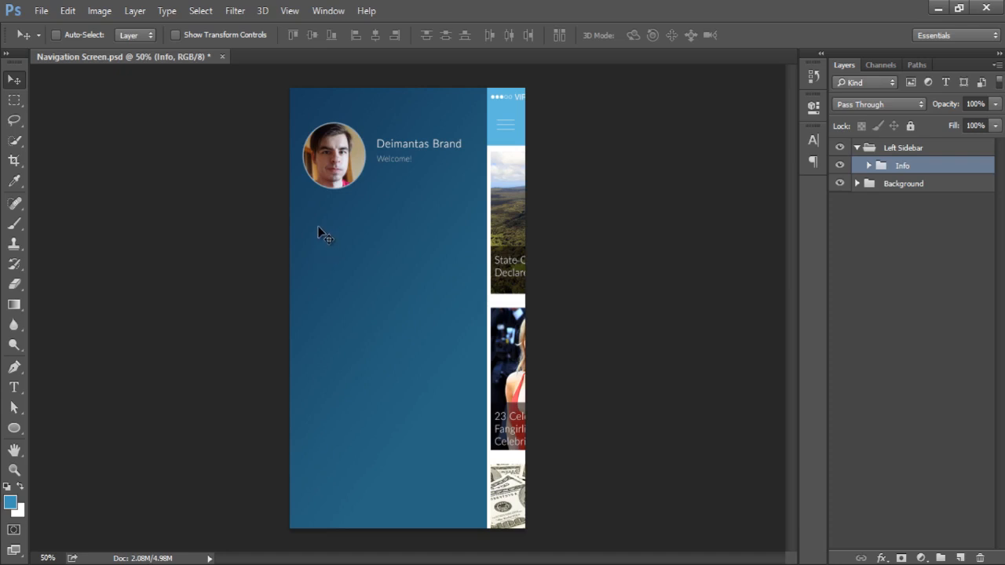
key(alt+Tab)
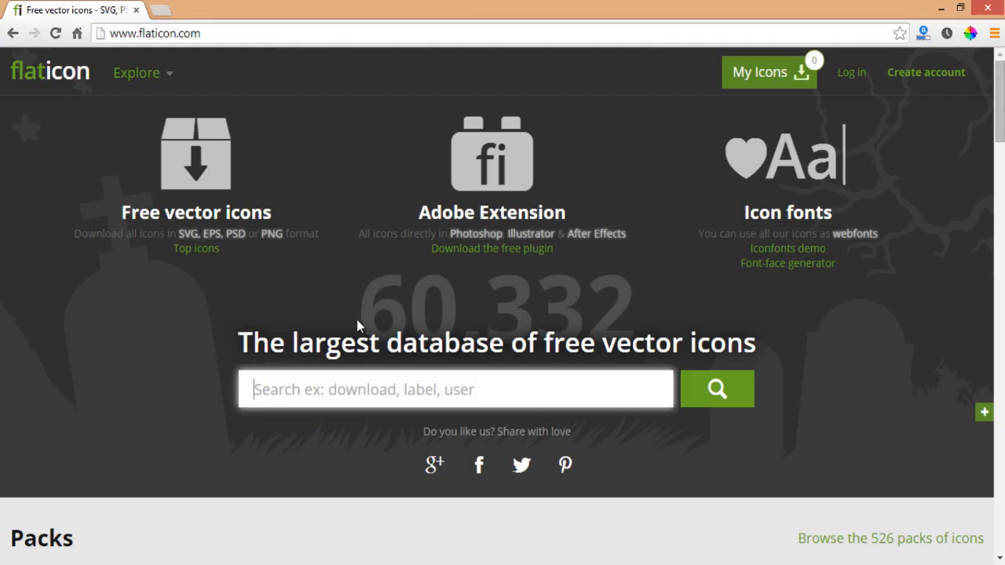
Search Flaticon for "edit" icons and look through the results
text(ed)
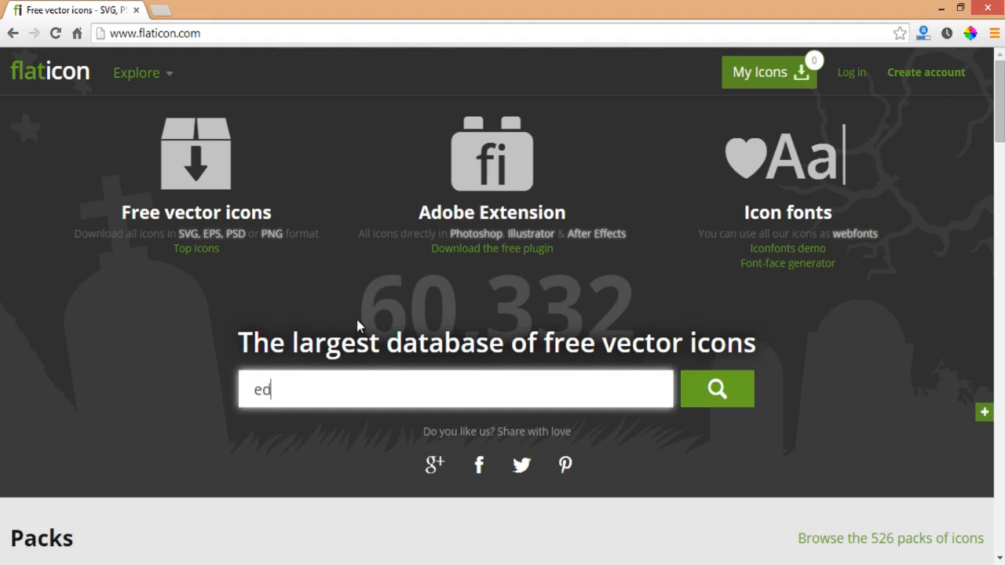
text(it)
key(Return)
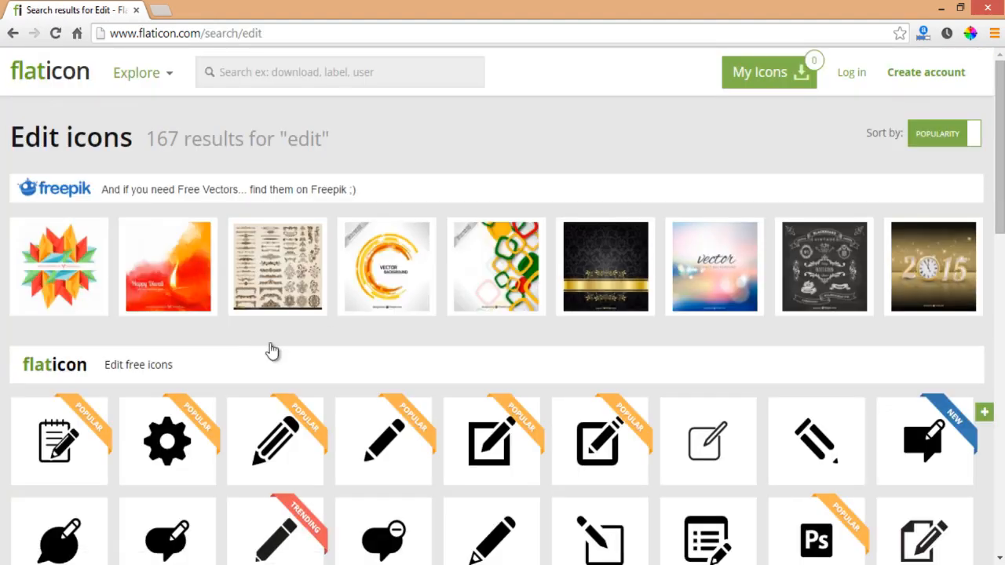
scroll(270, 351, down, 2)
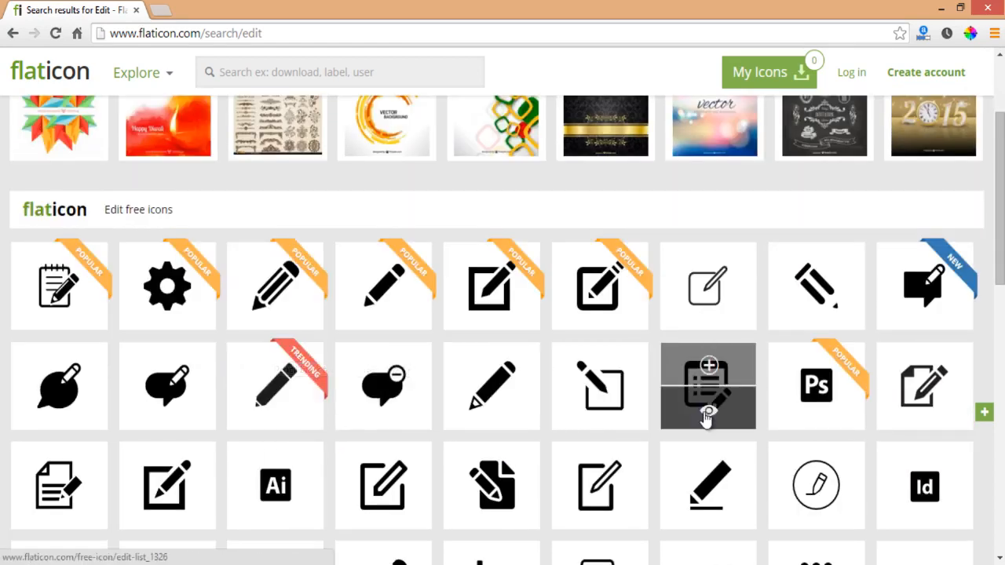
scroll(705, 414, down, 1)
scroll(708, 397, down, 1)
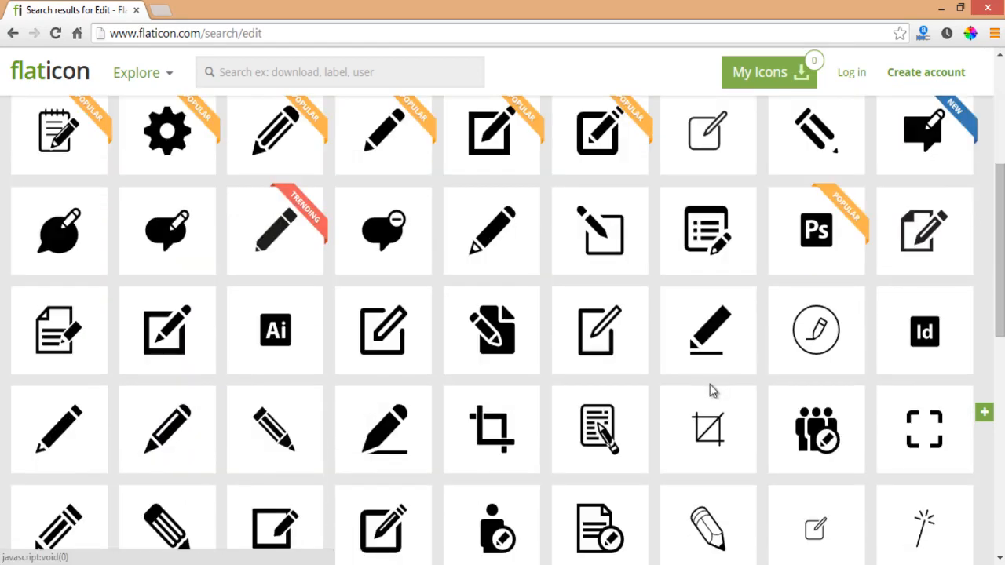
scroll(712, 391, down, 1)
scroll(296, 81, up, 5)
Search Flaticon for "profile" icons, look at the results and return to the "edit" results
click(297, 72)
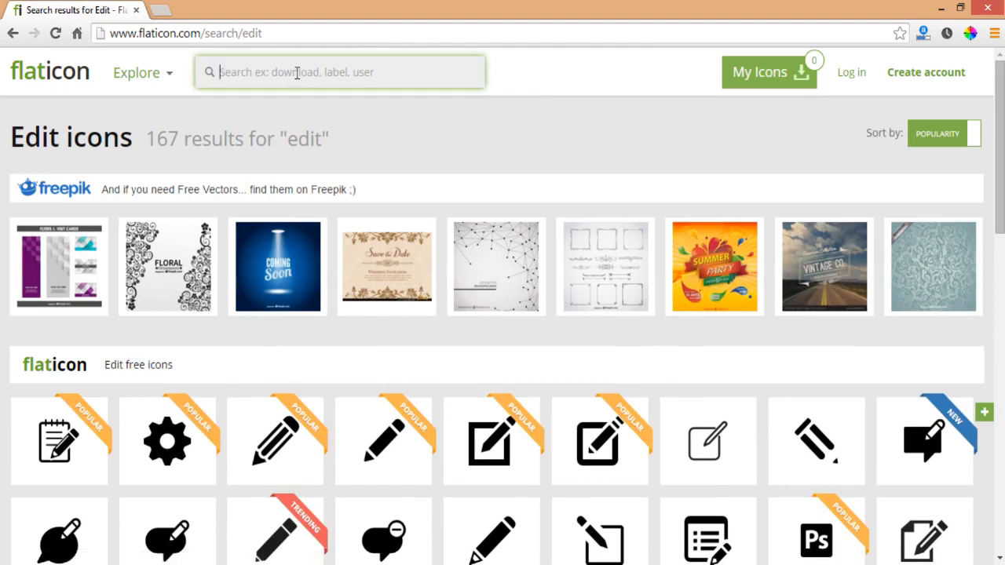
text(prifl)
key(BackSpace)
key(BackSpace)
key(BackSpace)
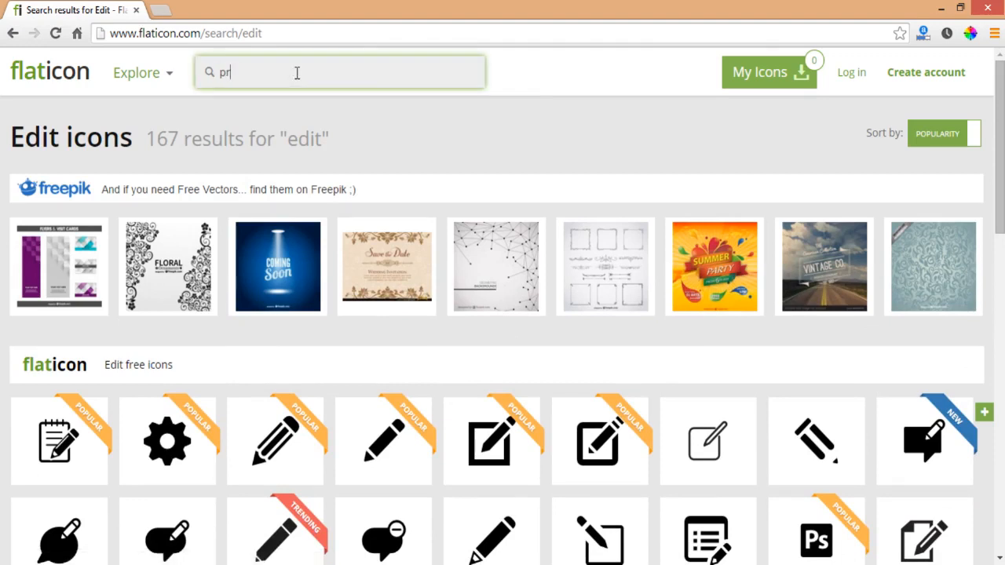
text(ofile)
key(Return)
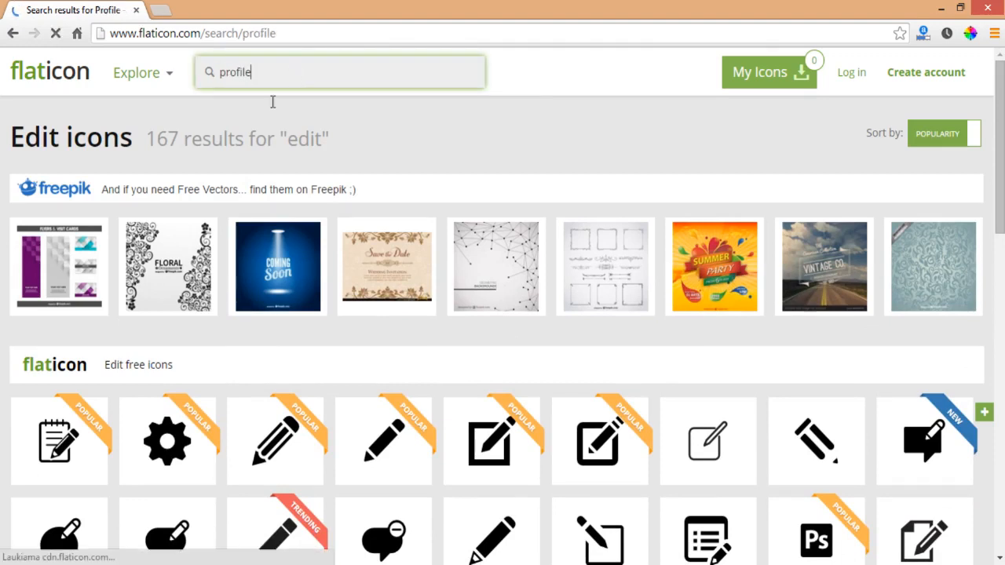
scroll(208, 224, down, 2)
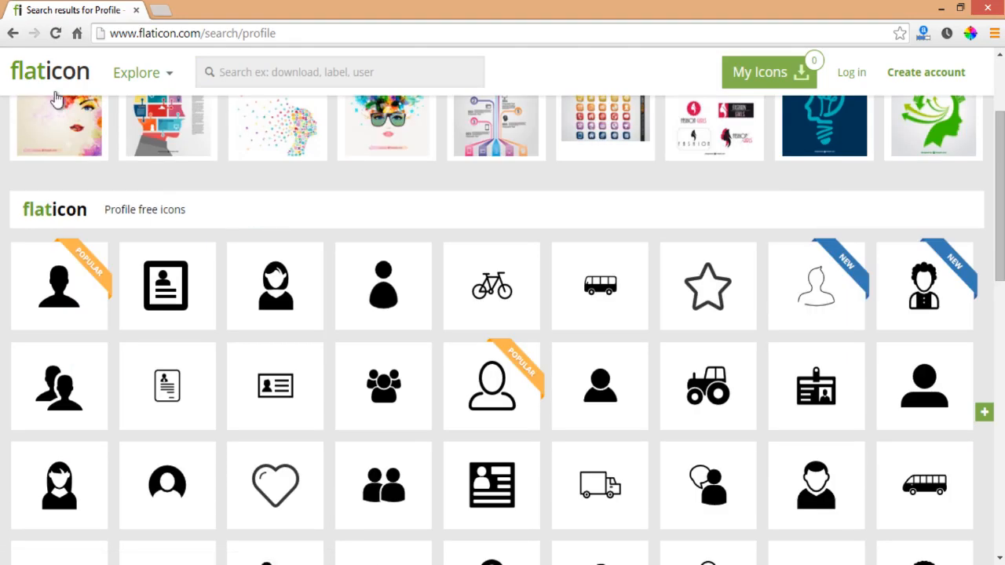
click(9, 34)
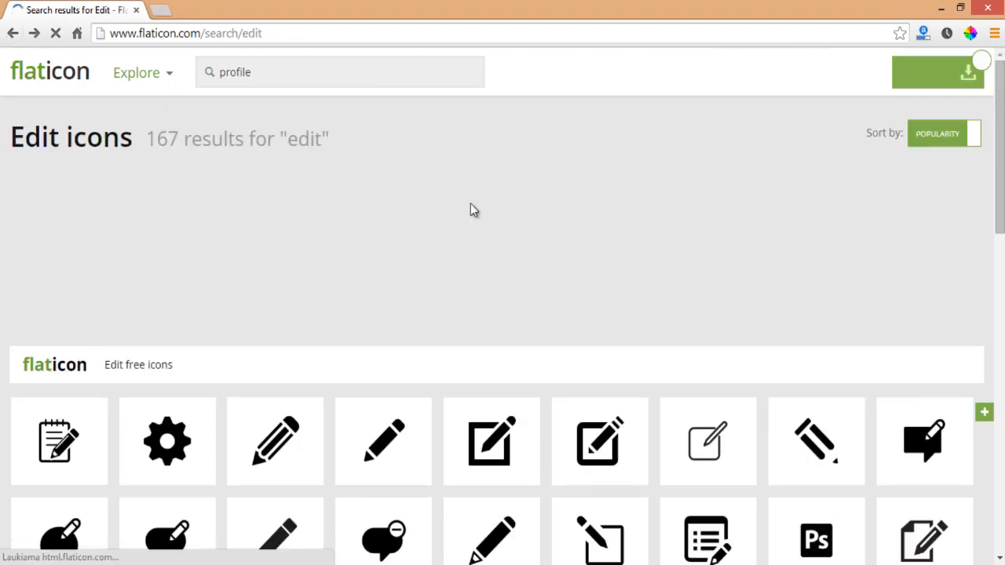
Browse the "edit" results and open the page of the spiral notepad icon with a pencil
scroll(440, 314, down, 2)
scroll(271, 314, down, 3)
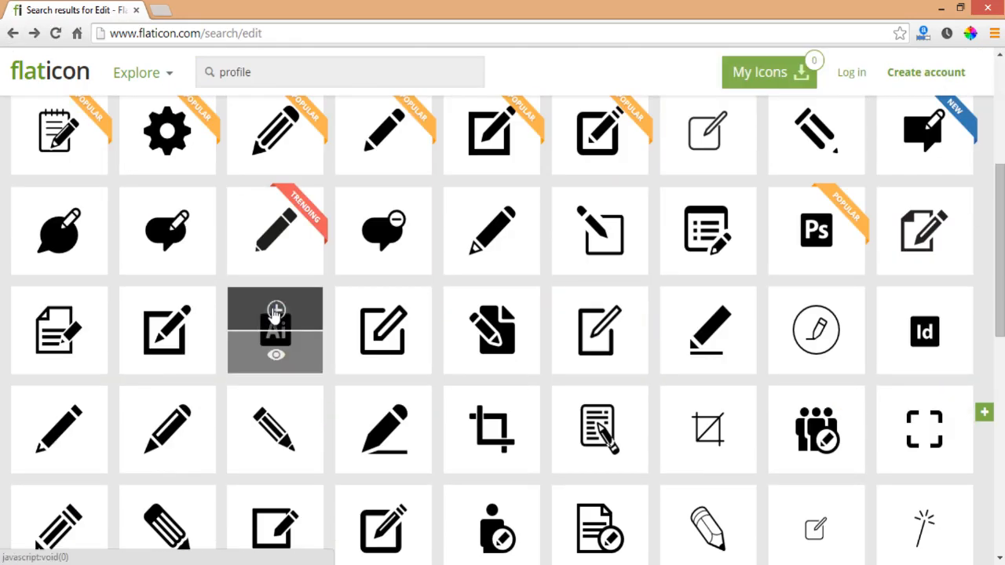
scroll(271, 314, down, 1)
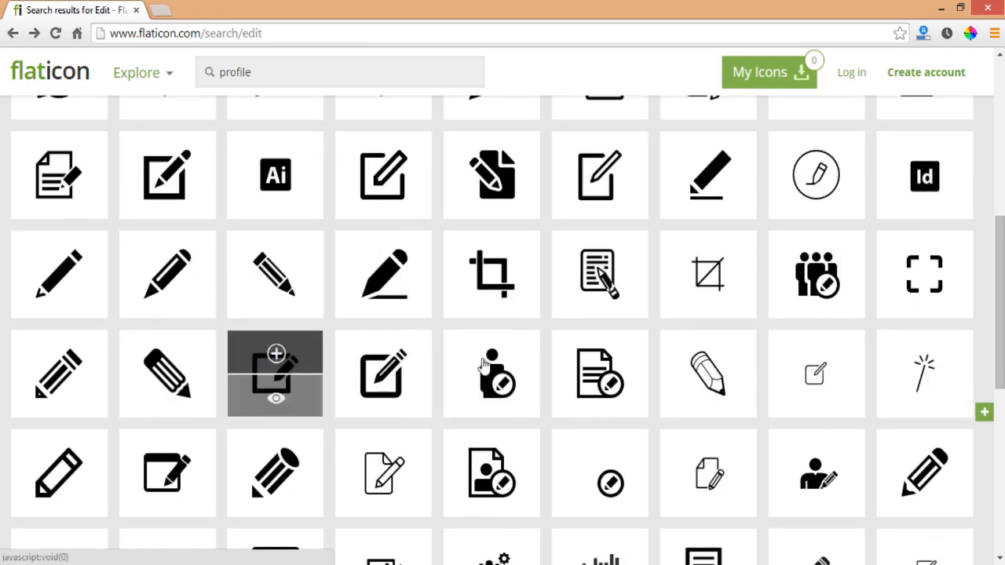
scroll(892, 383, up, 4)
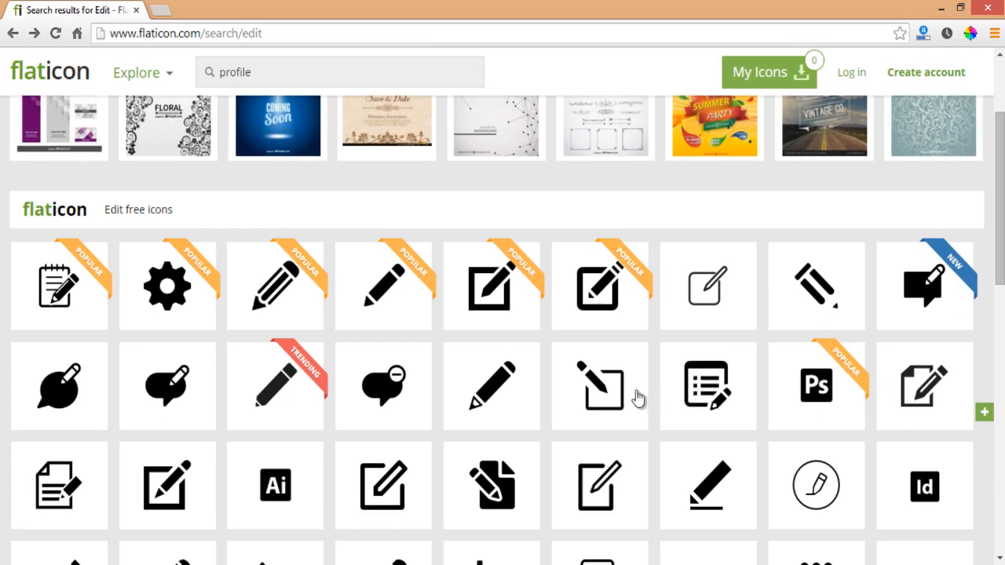
click(72, 315)
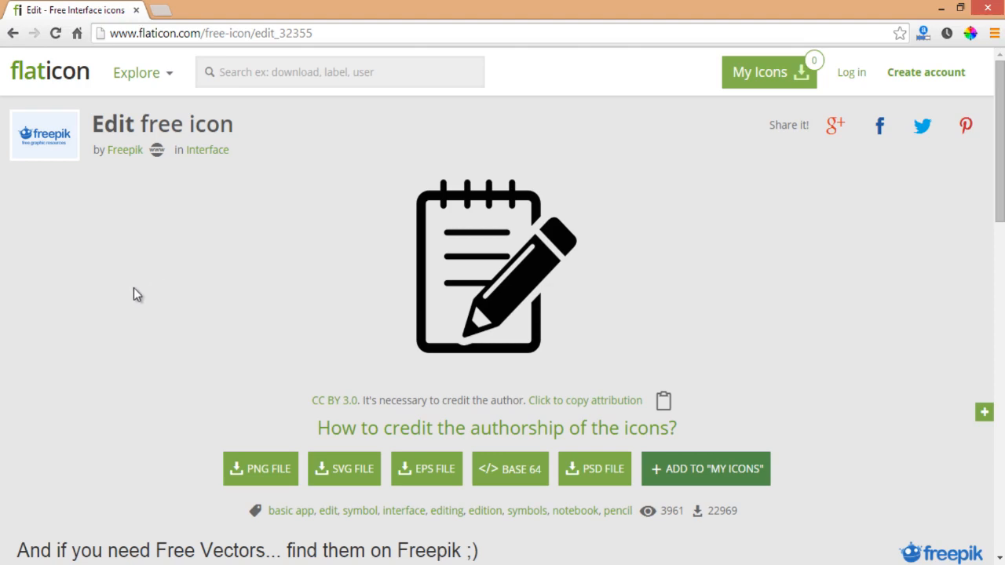
View the icon author Freepik's page in a separate tab and close that tab
middle_click(127, 157)
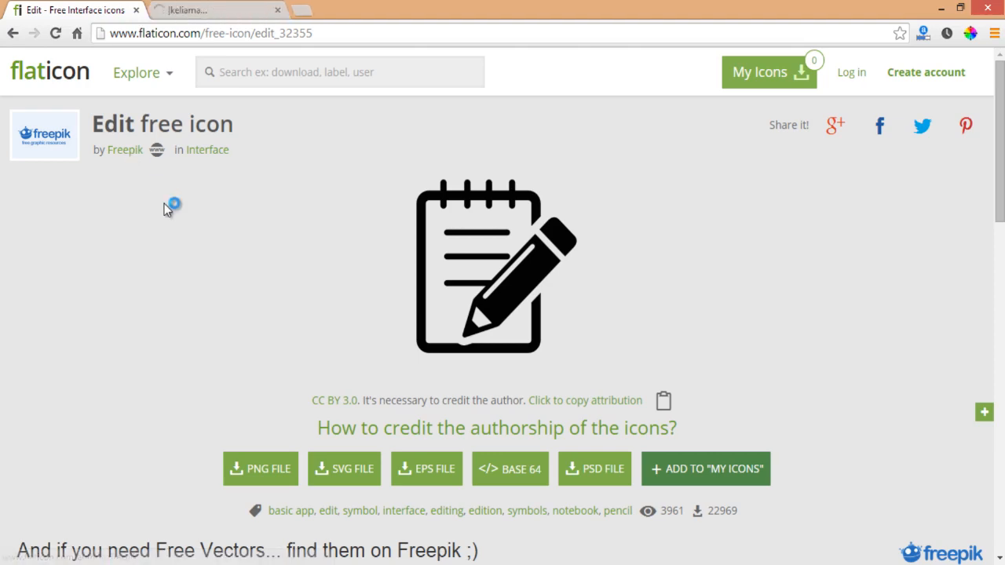
scroll(167, 216, down, 3)
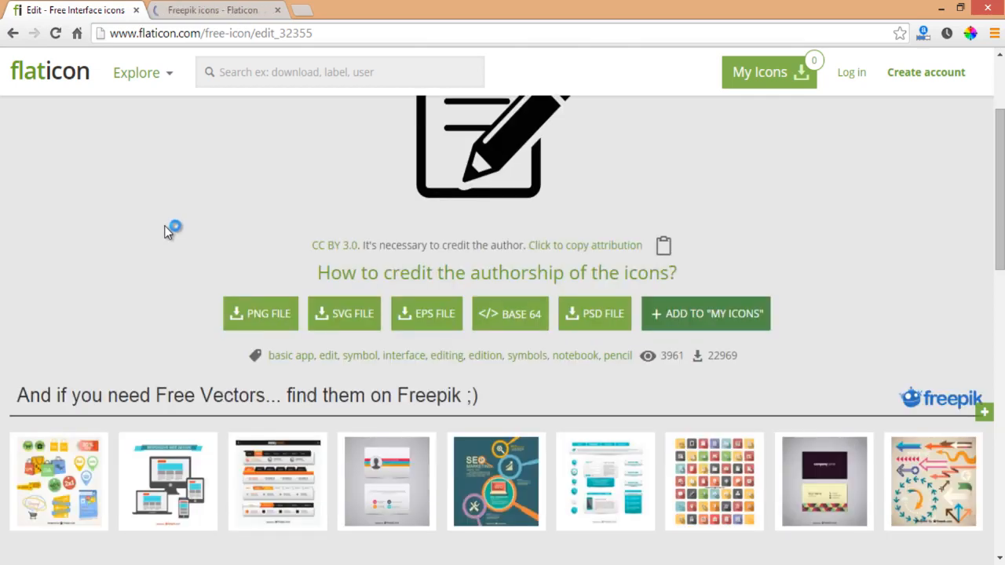
scroll(168, 230, down, 1)
scroll(167, 229, up, 4)
click(238, 8)
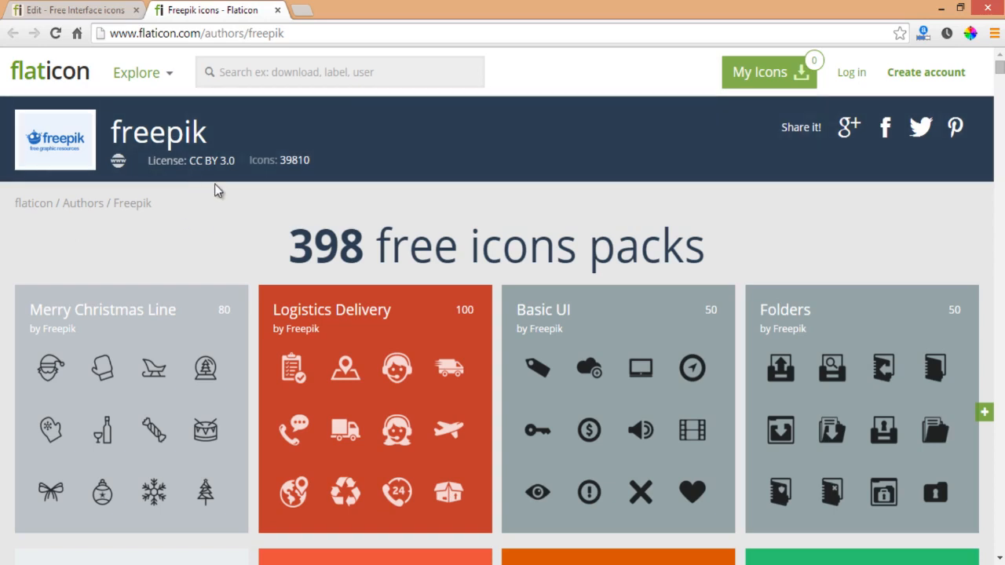
middle_click(234, 8)
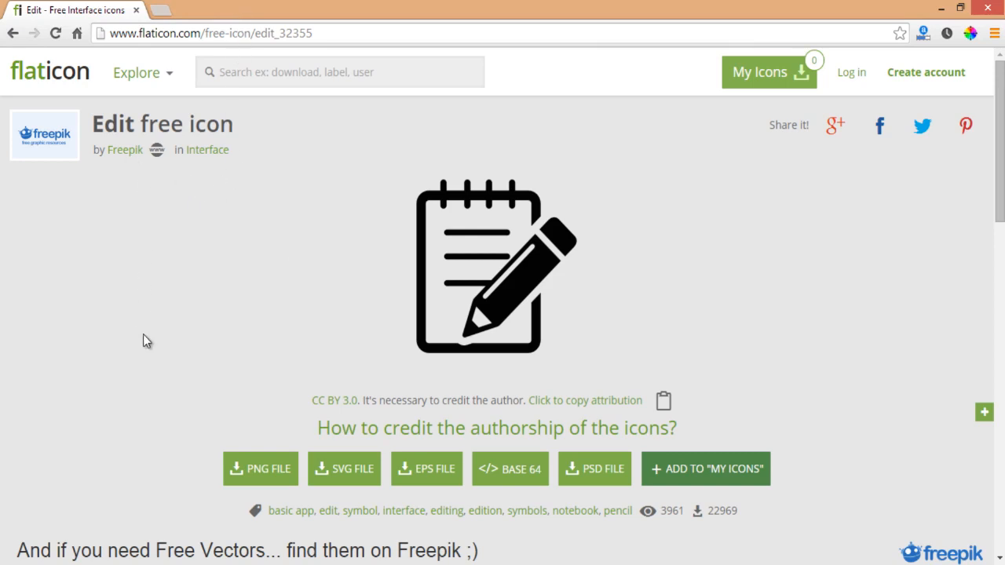
Download the notepad-and-pencil edit icon as a 128 px PNG file
scroll(143, 340, down, 2)
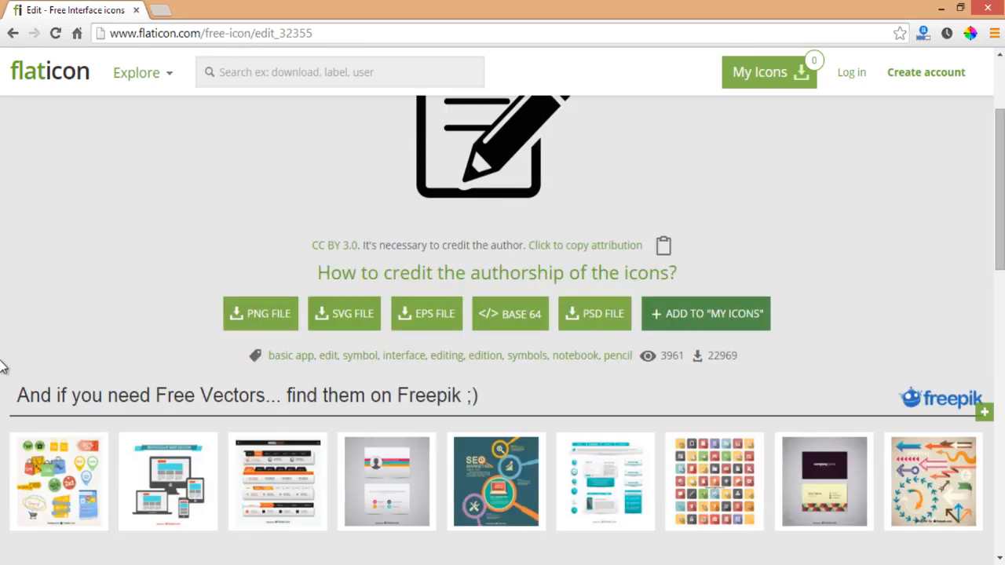
scroll(2, 366, down, 1)
scroll(2, 359, up, 1)
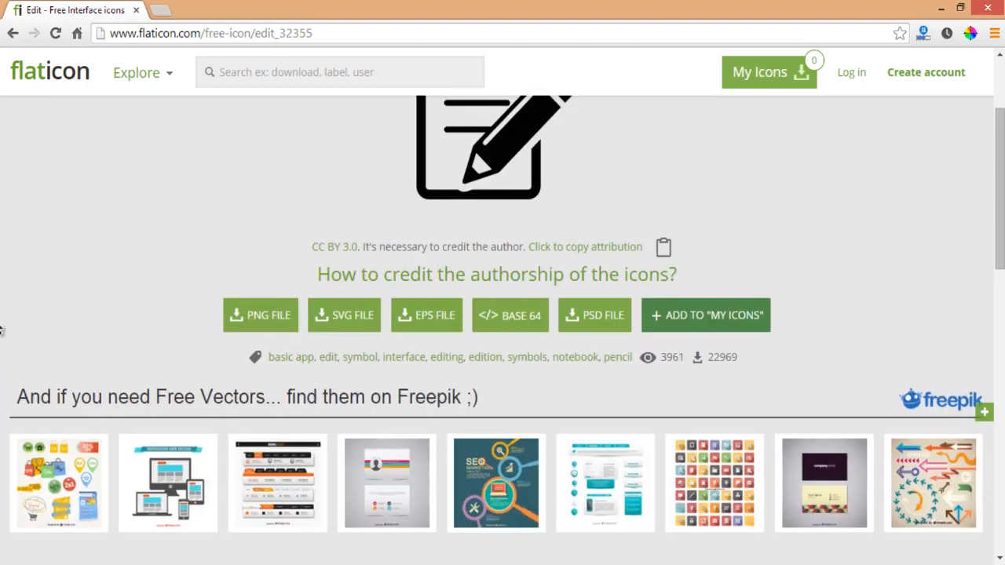
scroll(4, 322, up, 2)
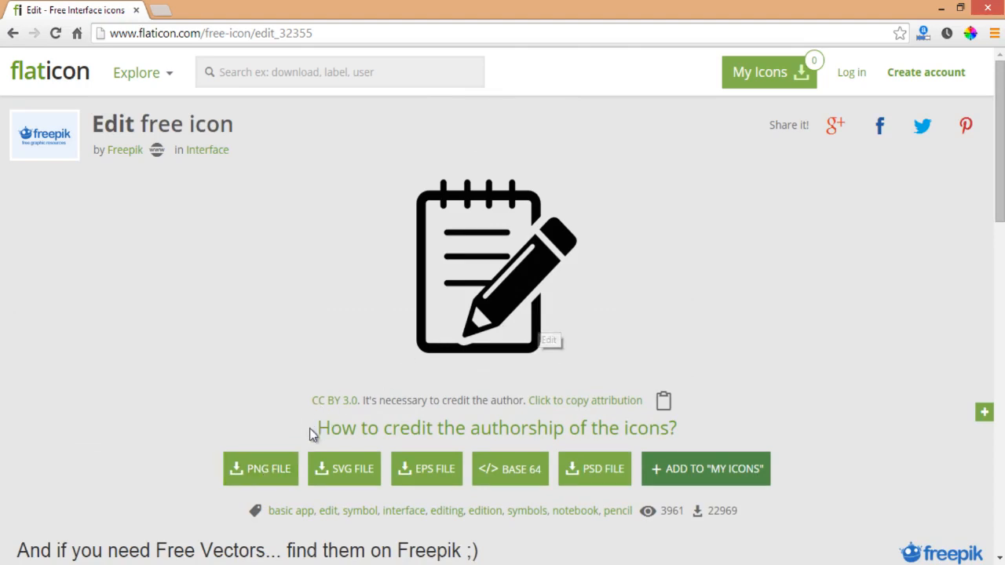
click(281, 471)
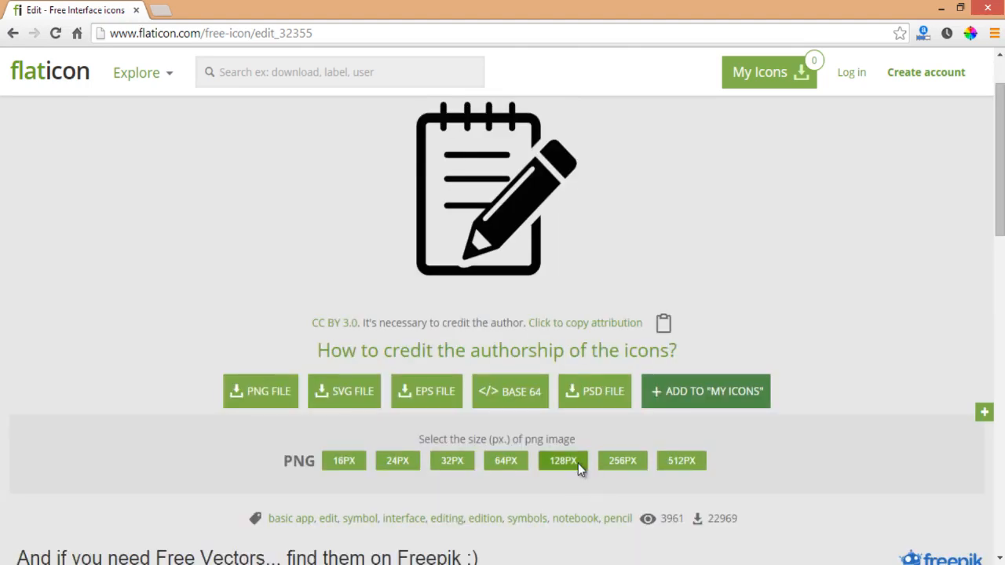
click(578, 462)
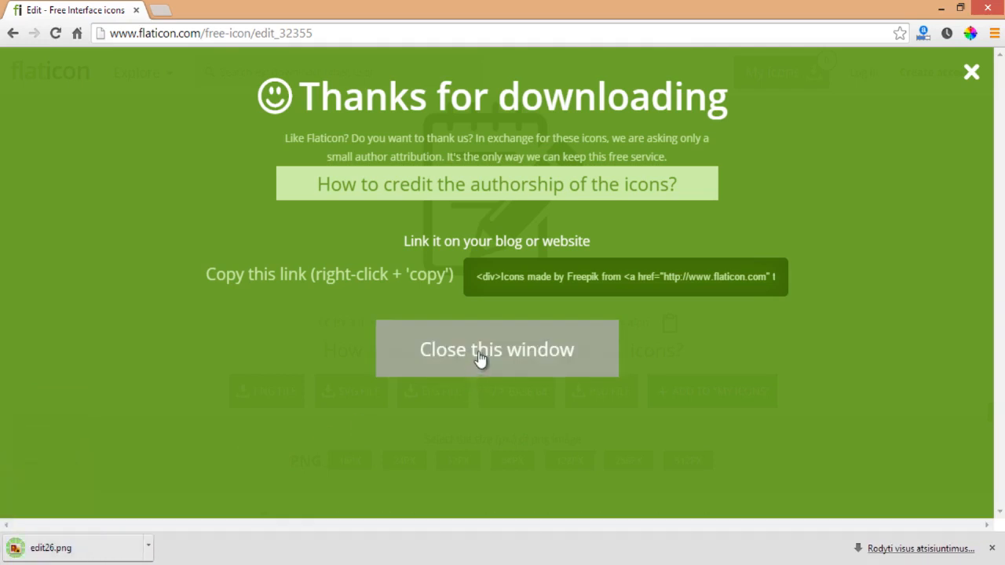
Close the download thank-you message and search Flaticon for "add" icons
click(480, 354)
click(262, 79)
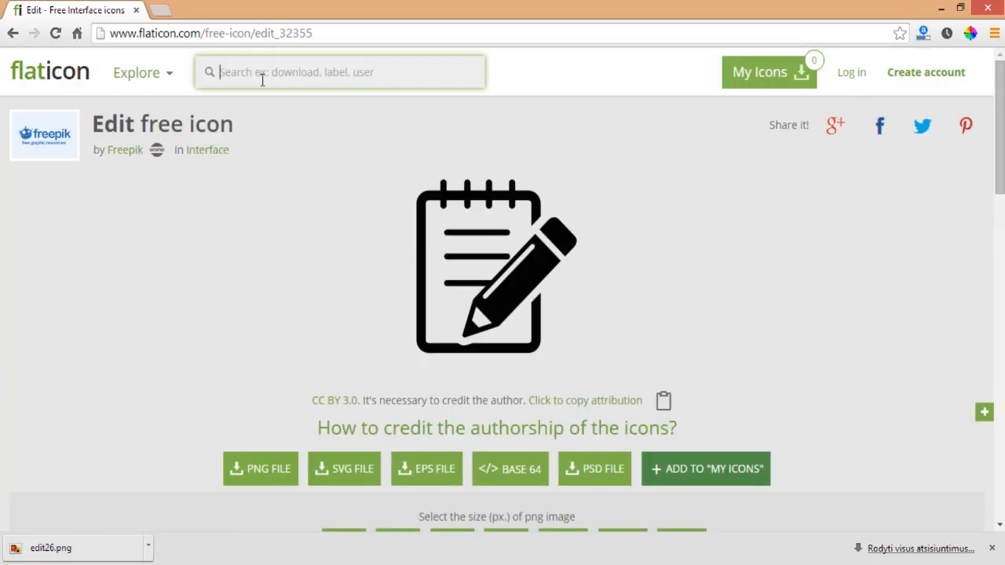
key(alt+Tab)
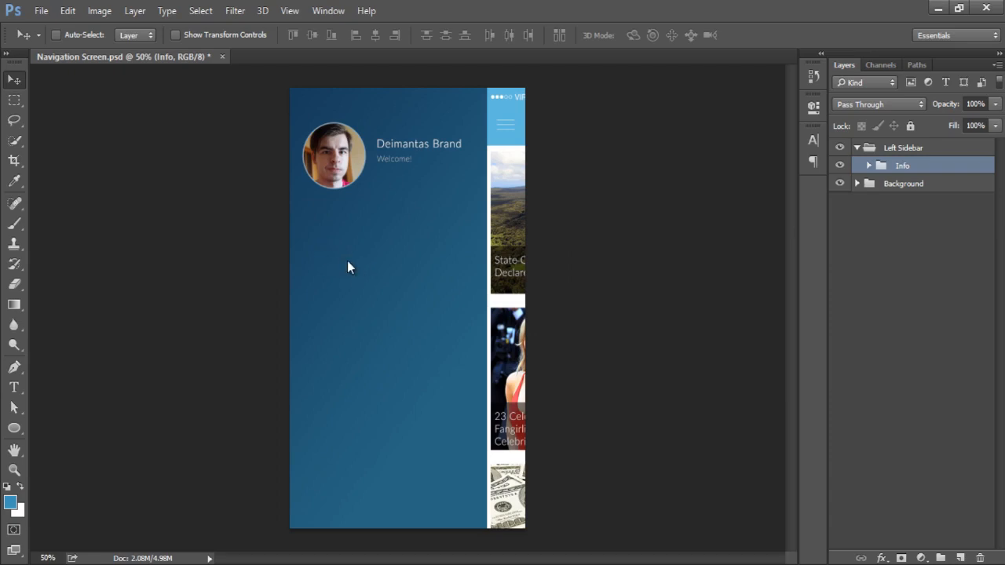
key(alt+Tab)
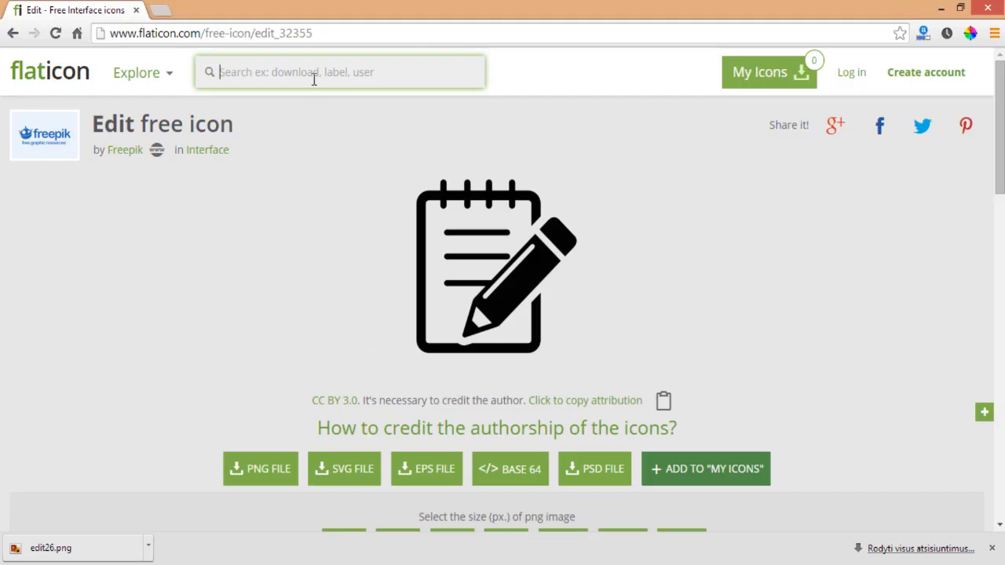
text(ad)
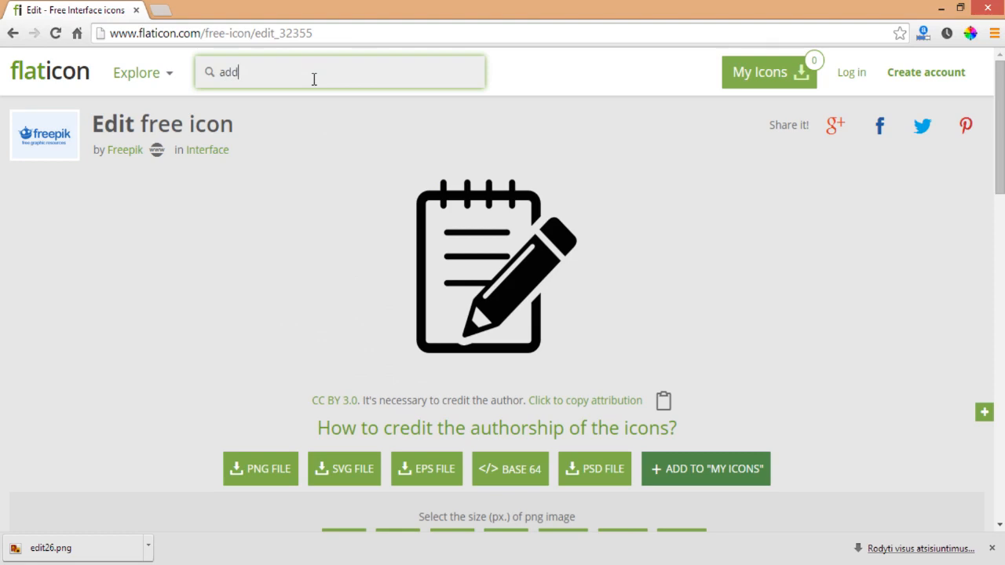
text(d)
key(Return)
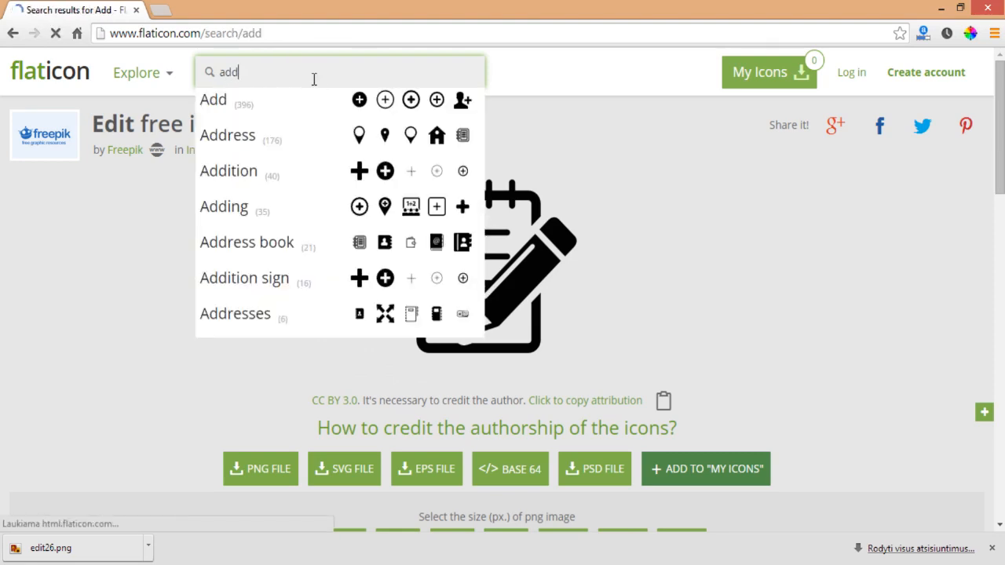
Compare the pages of the "Add circular outlined button" and thinner "Add circular button" icons, then return to the "add" results
scroll(312, 353, down, 1)
scroll(346, 314, down, 1)
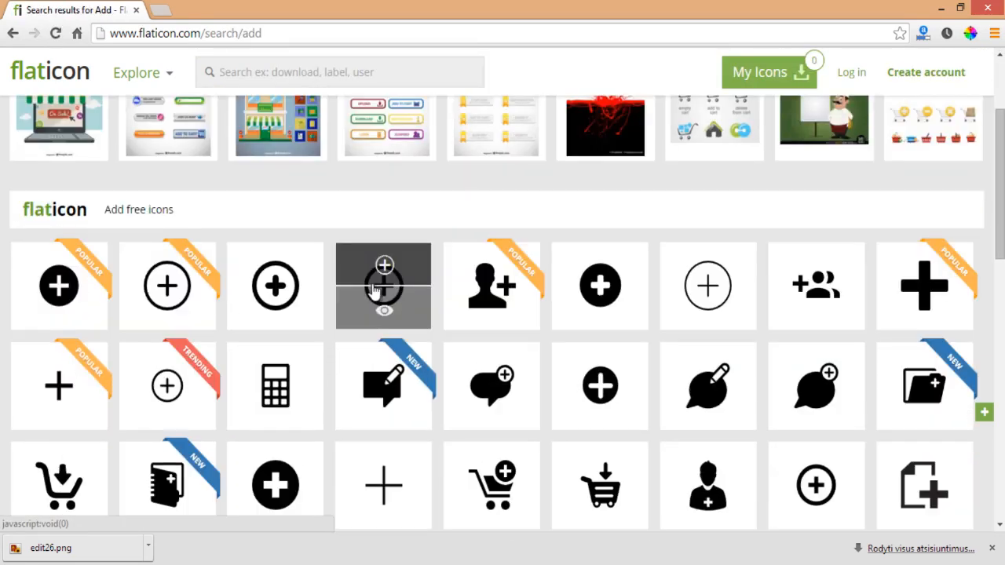
scroll(180, 340, down, 1)
scroll(182, 336, up, 1)
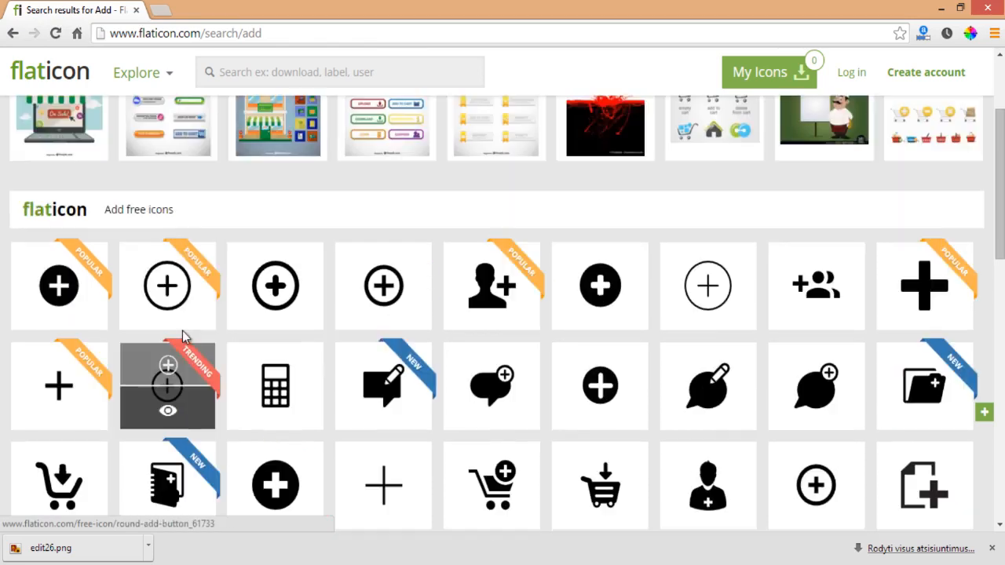
click(168, 310)
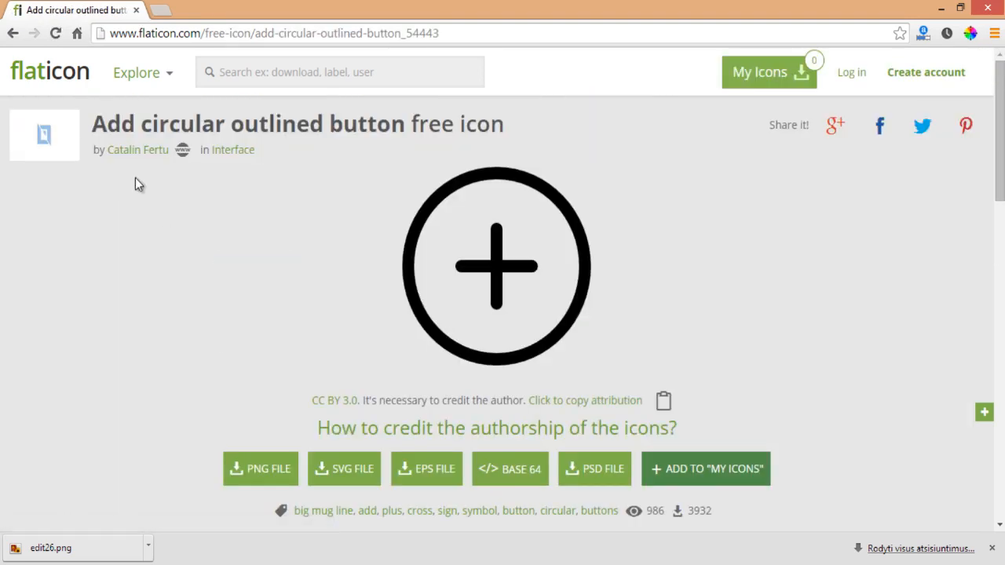
click(13, 33)
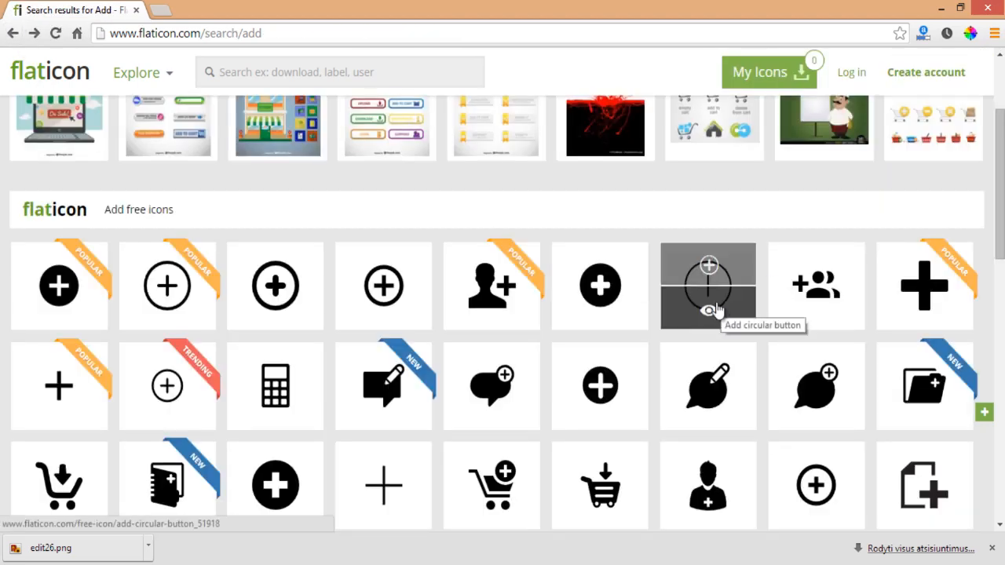
click(711, 312)
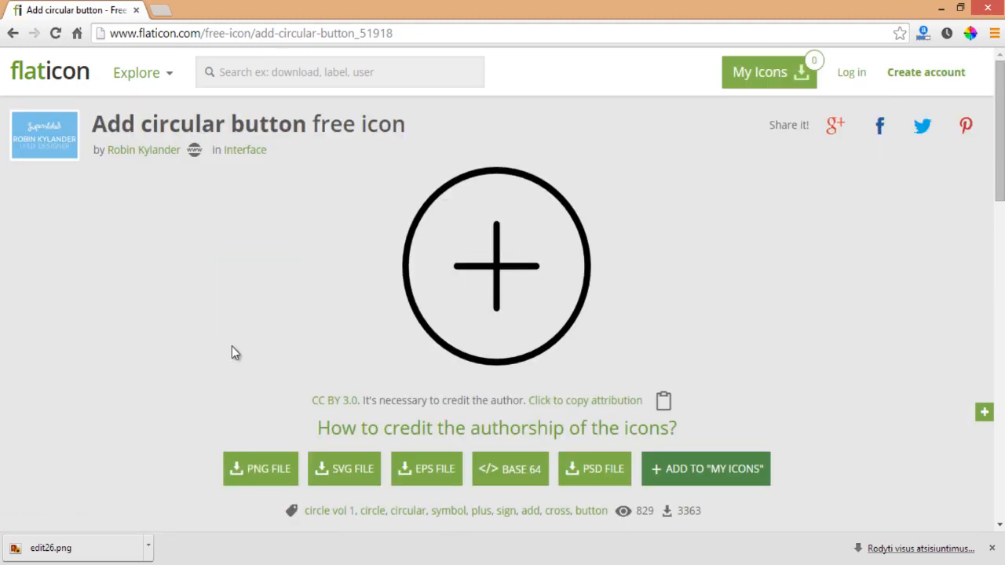
click(13, 33)
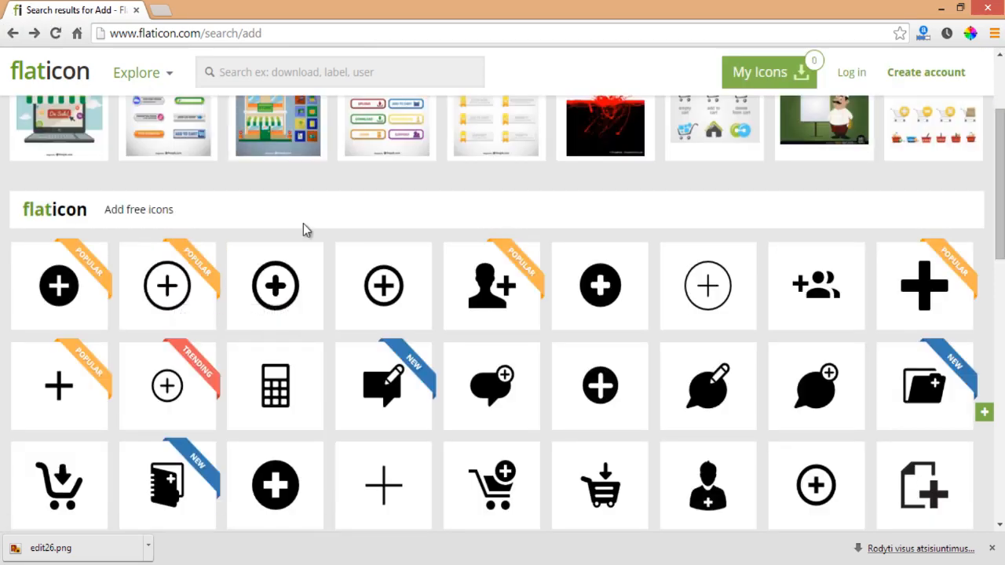
Look through more "add" results and open the page of the "Add circular outlined button" icon
scroll(303, 224, down, 4)
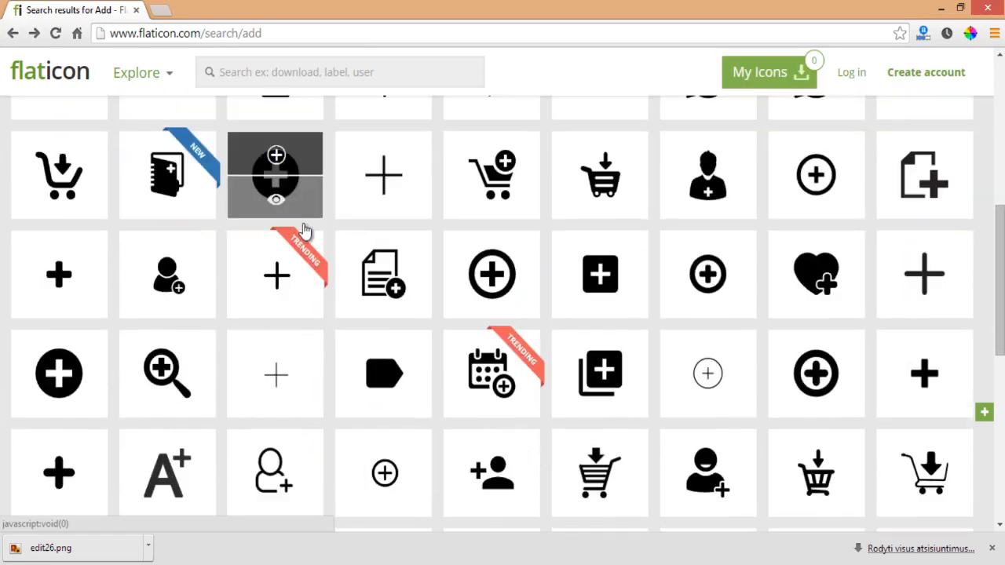
scroll(305, 229, up, 6)
scroll(278, 359, down, 1)
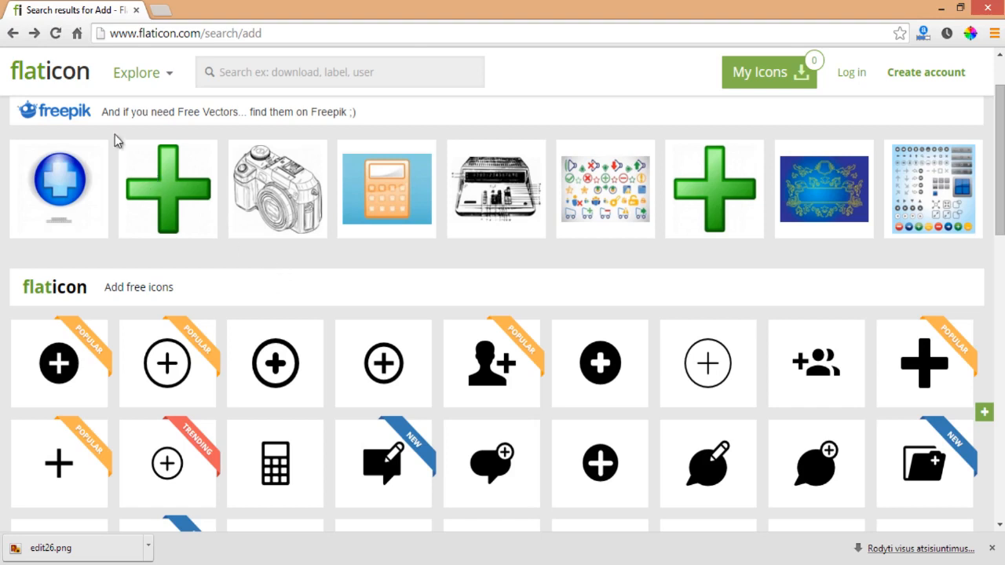
click(33, 34)
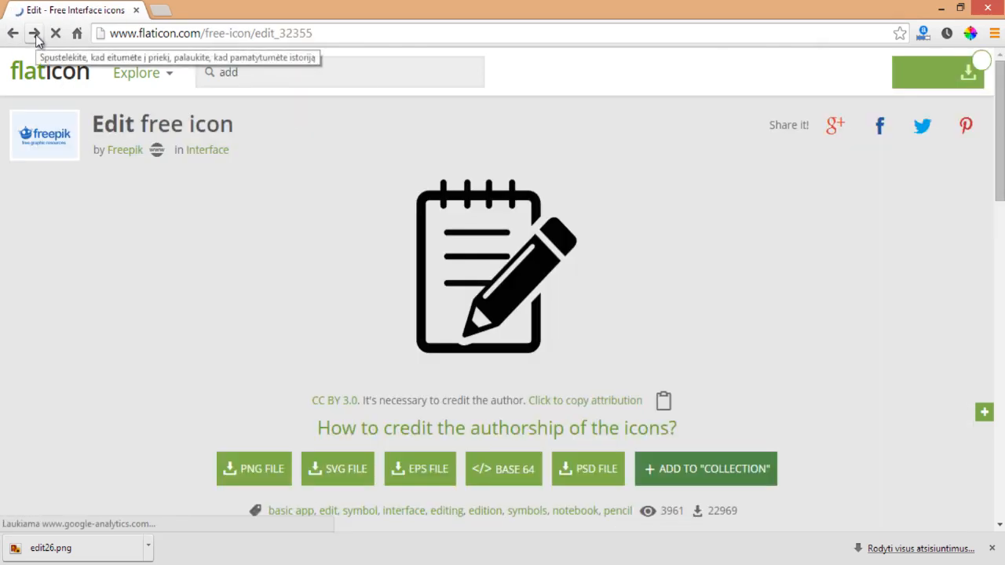
click(35, 35)
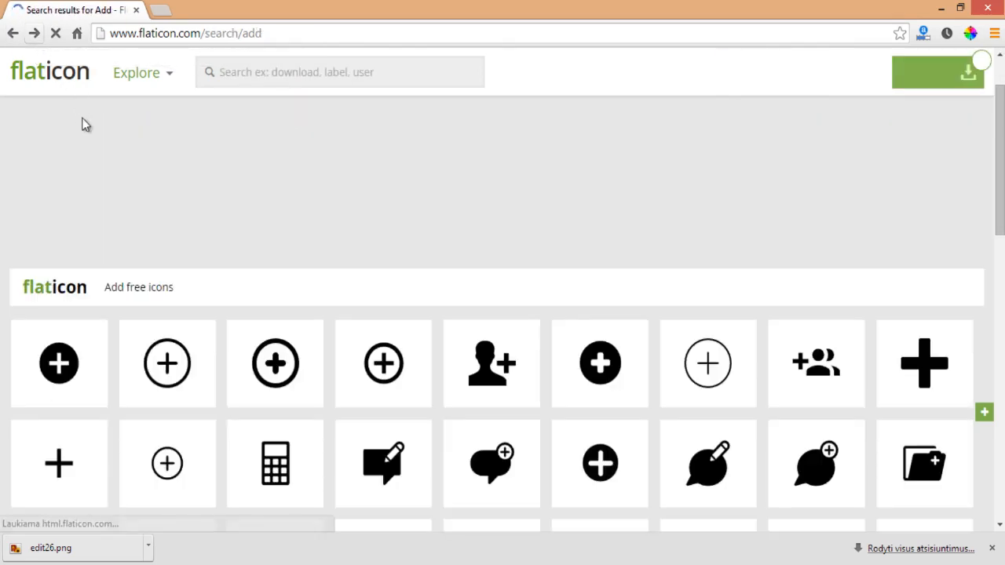
click(179, 363)
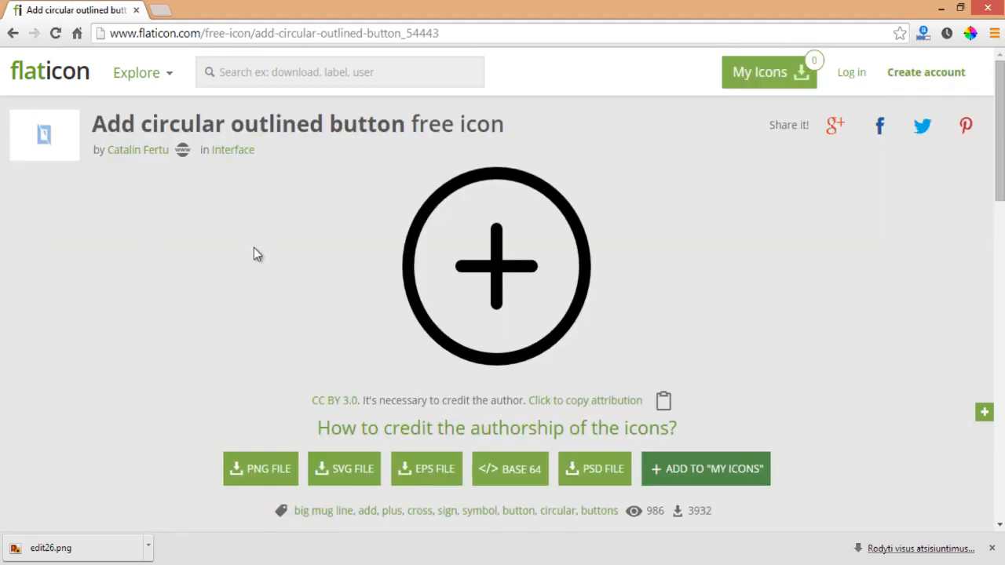
View the add icon author's page in a separate tab and close that tab
middle_click(160, 155)
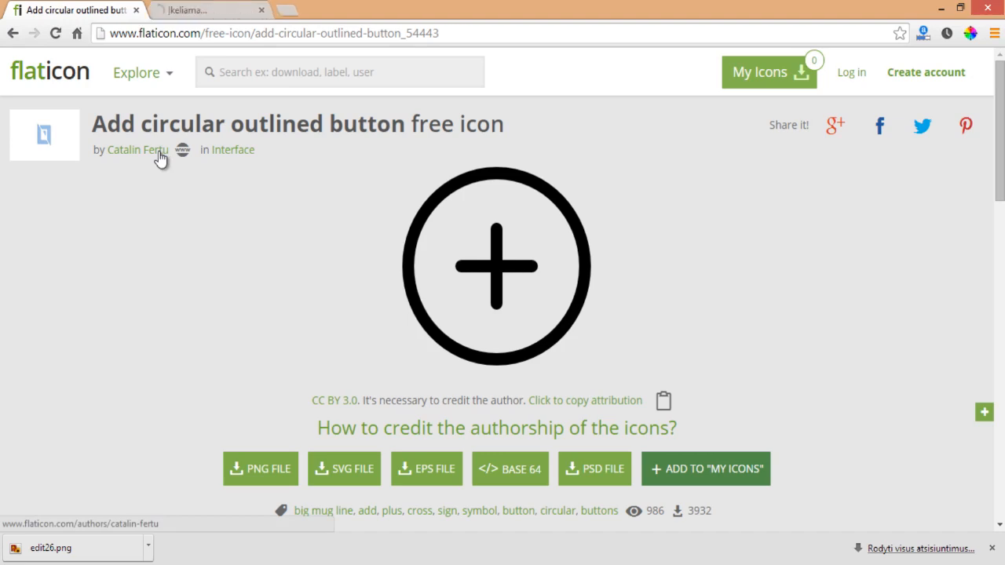
click(208, 9)
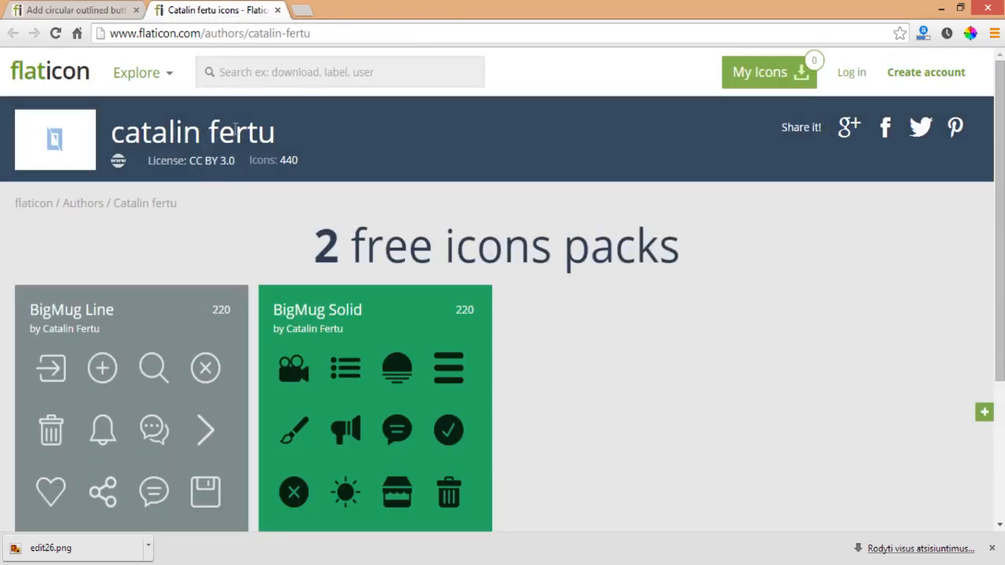
middle_click(252, 8)
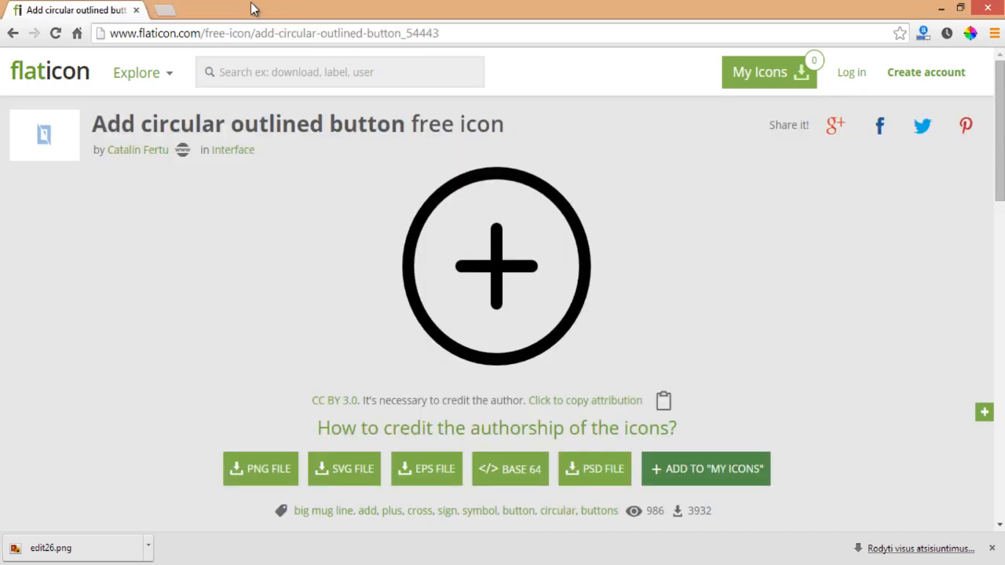
Download the circular outlined add icon as a 128 px PNG file
click(284, 462)
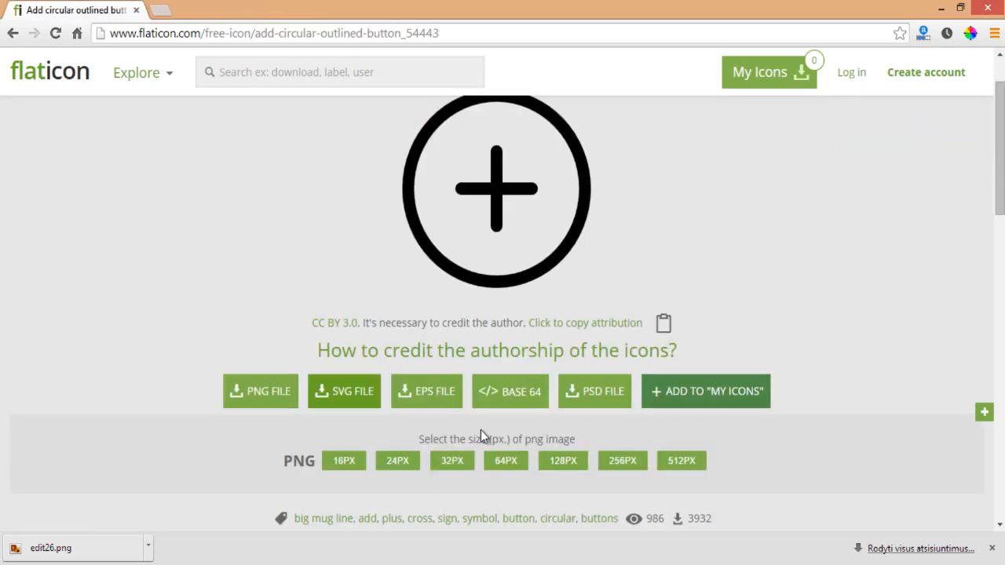
click(572, 463)
scroll(235, 157, up, 1)
Search Flaticon for "settings" icons and browse the results for an outlined gear
click(267, 69)
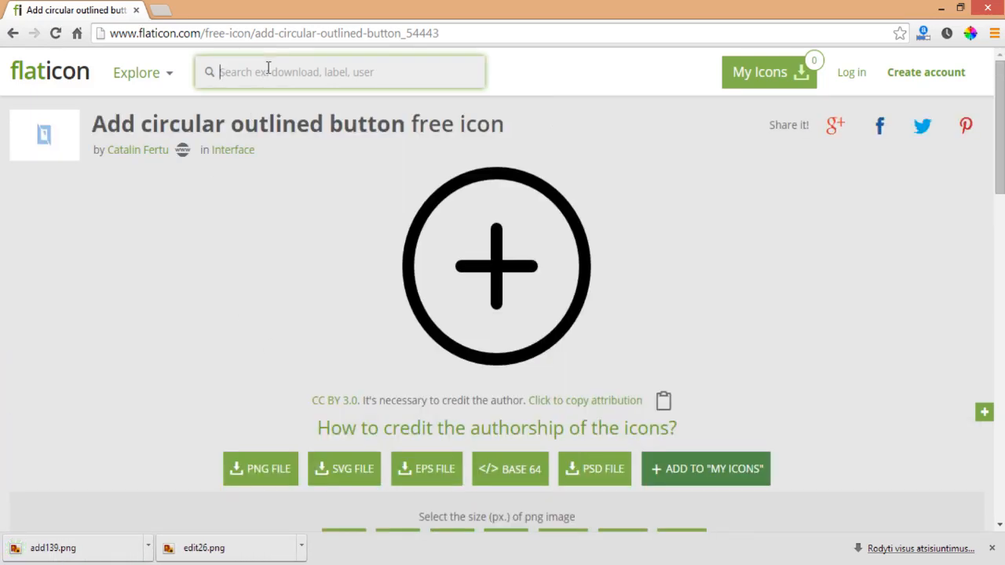
text(settings)
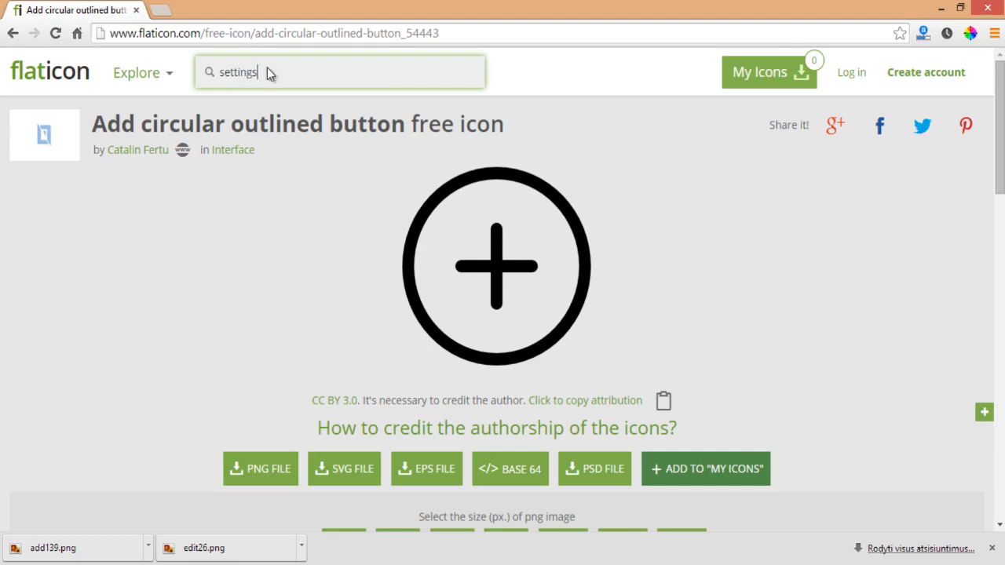
key(Return)
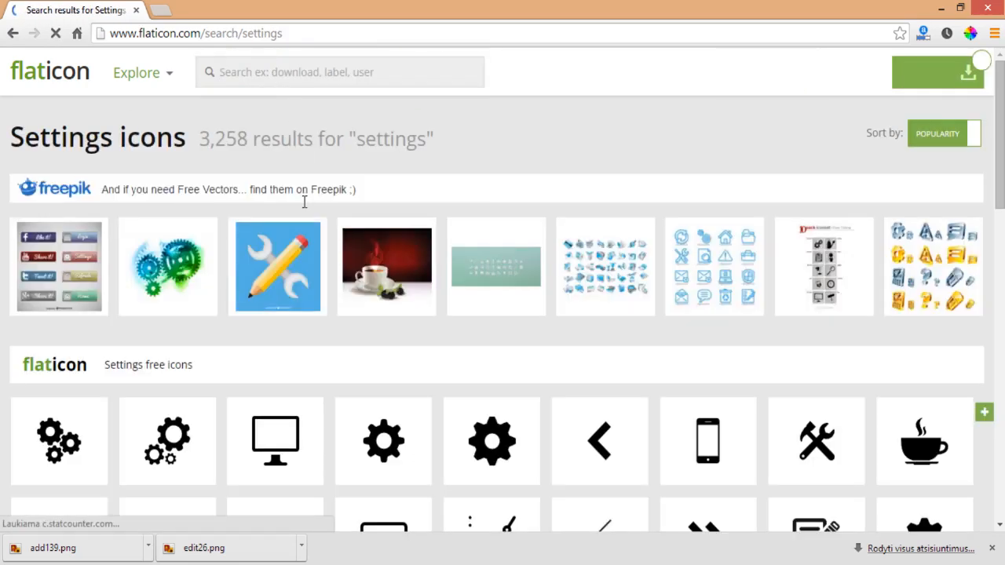
scroll(305, 202, down, 1)
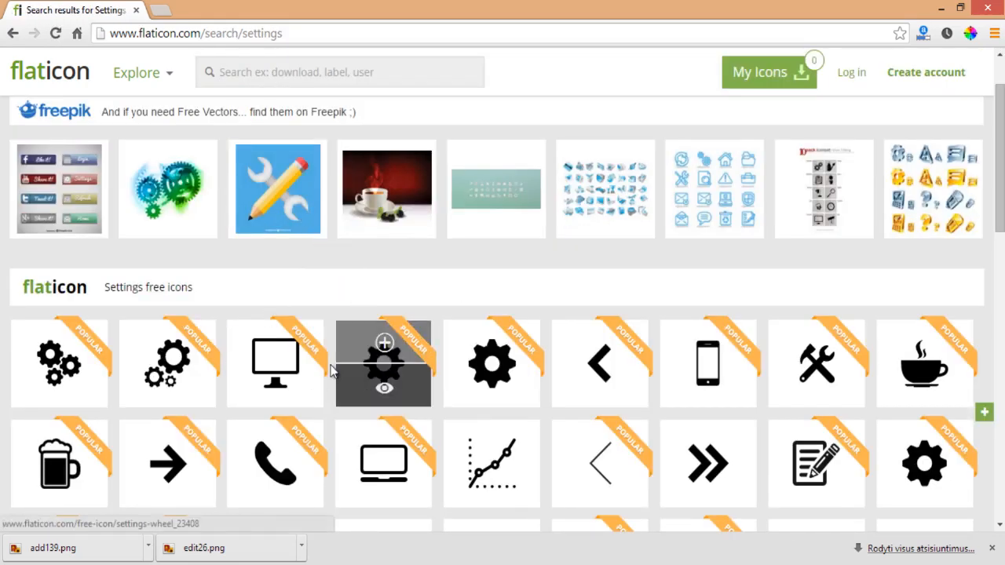
scroll(330, 370, down, 2)
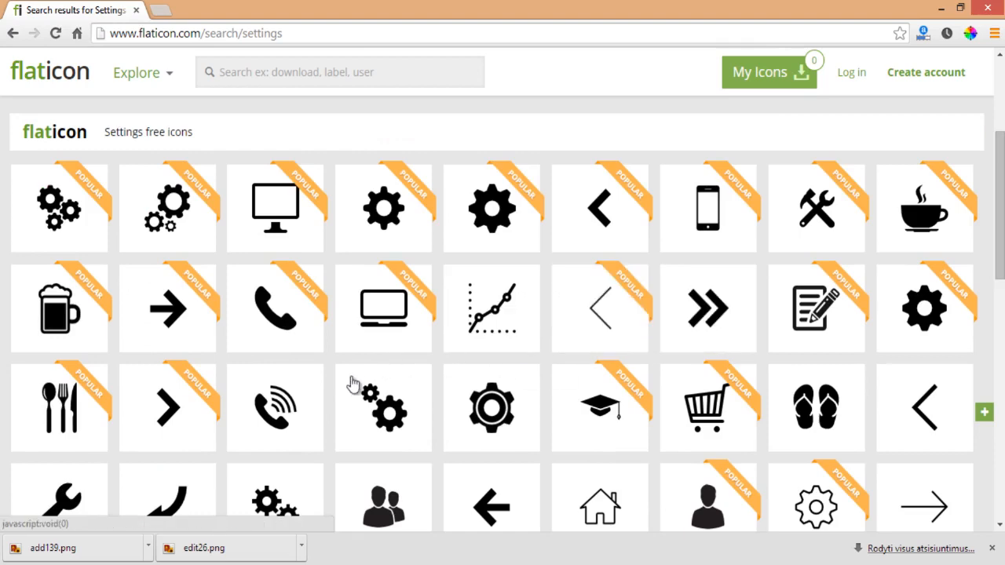
scroll(355, 389, down, 1)
scroll(358, 386, up, 2)
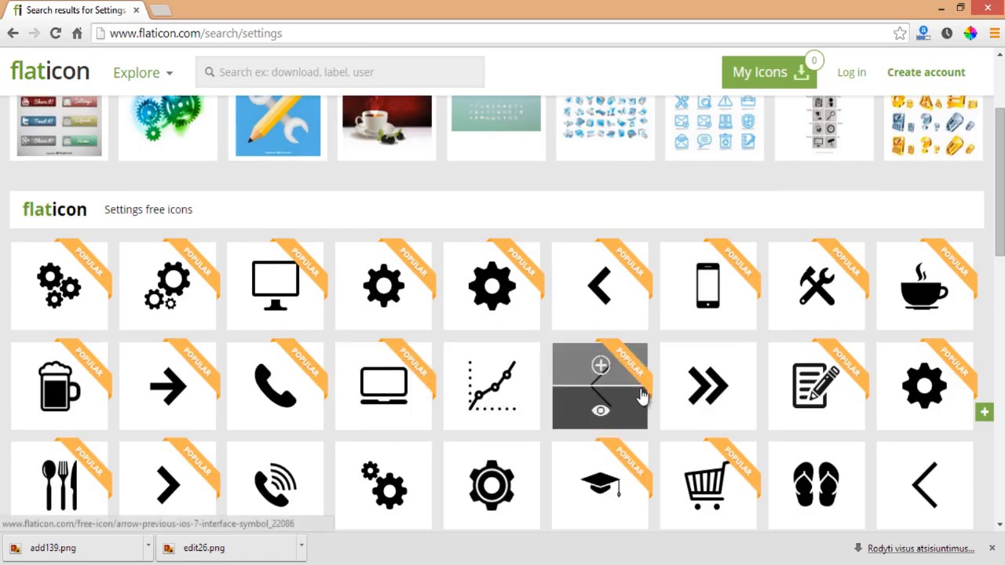
scroll(642, 397, down, 2)
scroll(642, 397, down, 1)
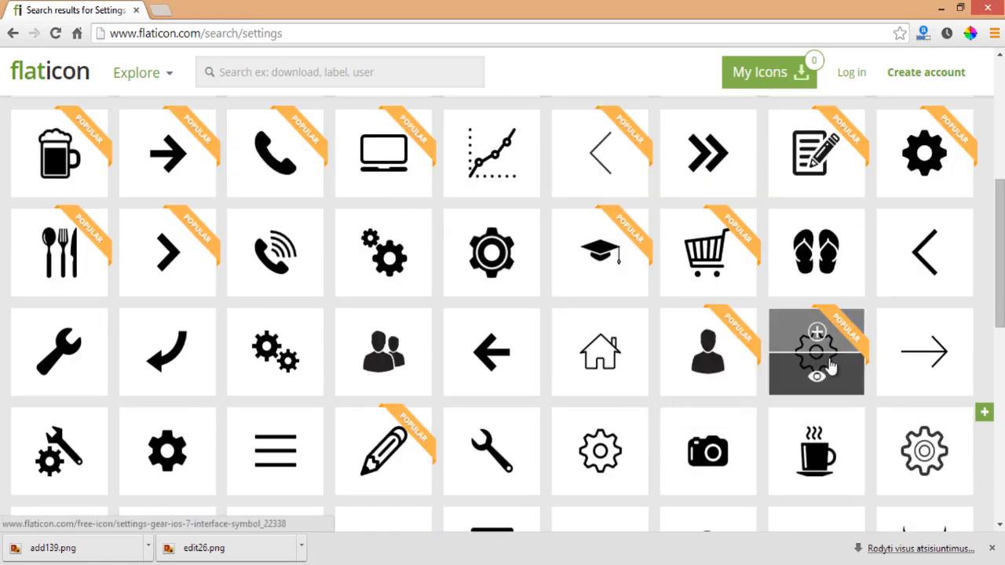
Open the outlined "Settings gear, IOS 7 interface symbol" icon and download it as a 128 px PNG file
click(792, 371)
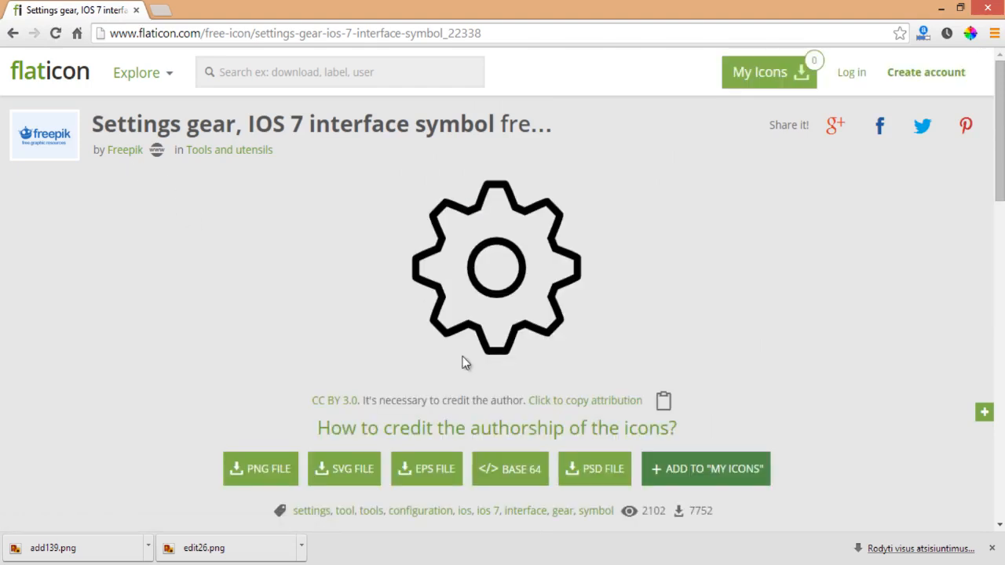
click(288, 469)
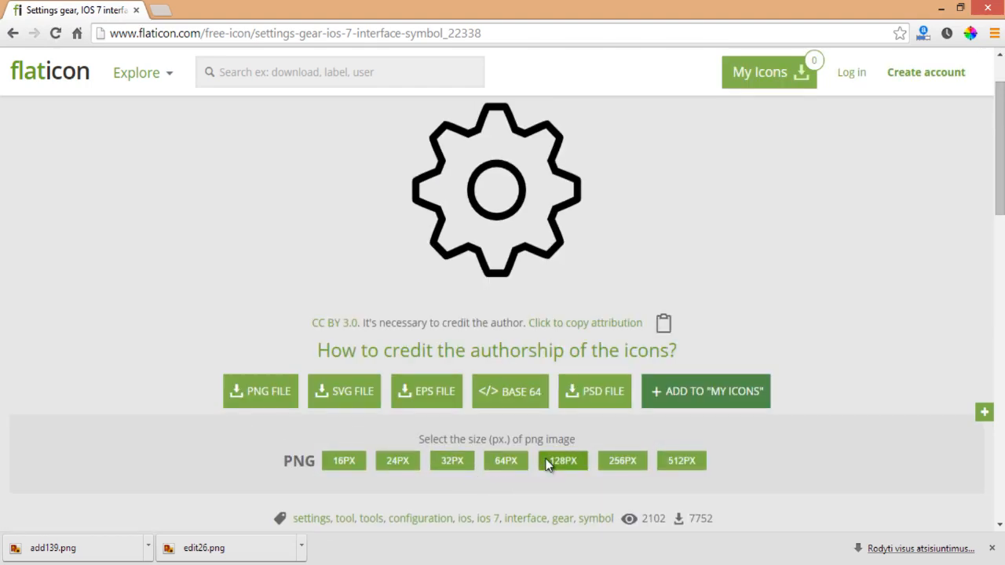
click(550, 461)
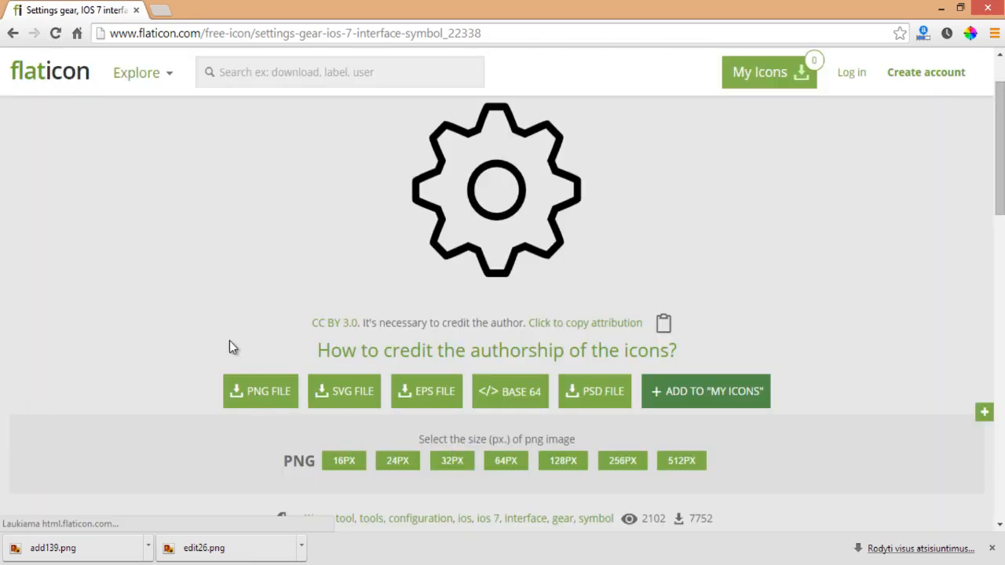
Search Flaticon for "about" icons and look through the results
click(300, 78)
text(about)
key(Return)
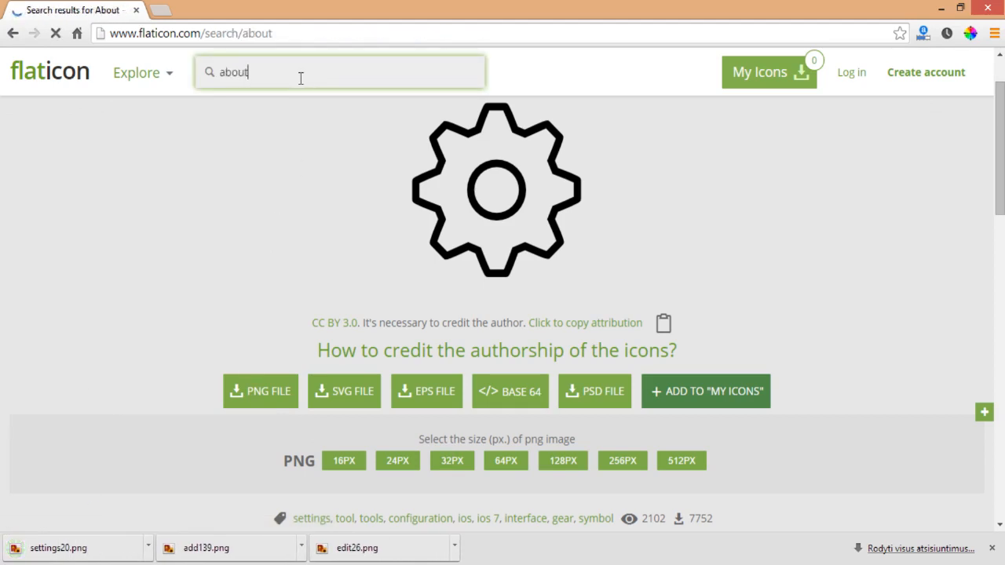
scroll(241, 266, down, 1)
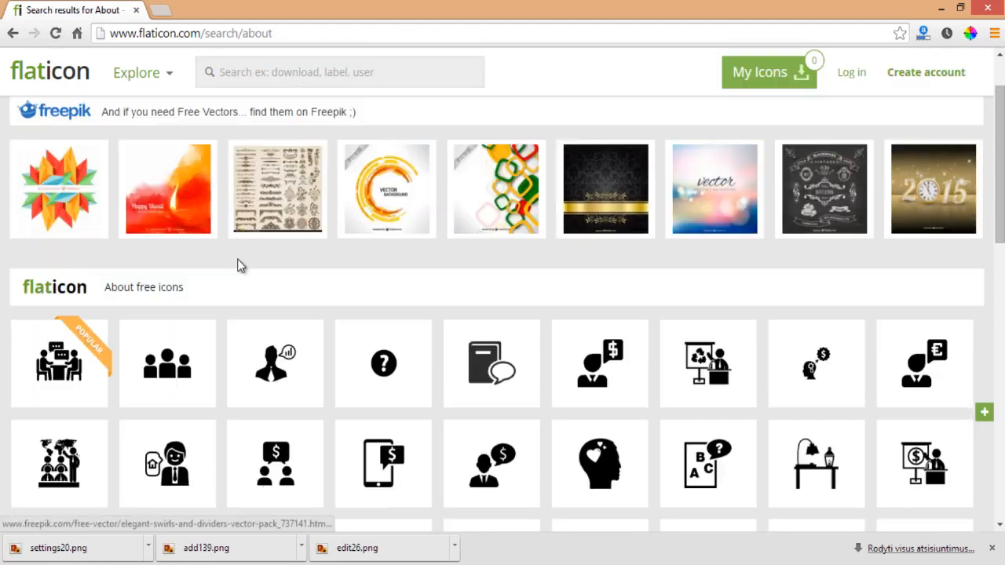
scroll(240, 265, down, 1)
scroll(240, 265, down, 1)
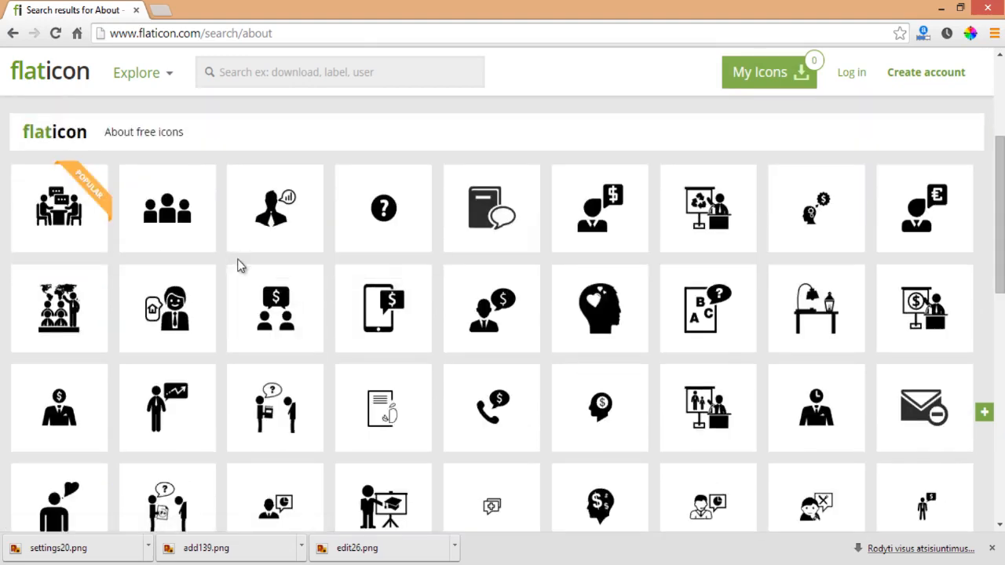
scroll(240, 265, down, 1)
scroll(240, 235, up, 4)
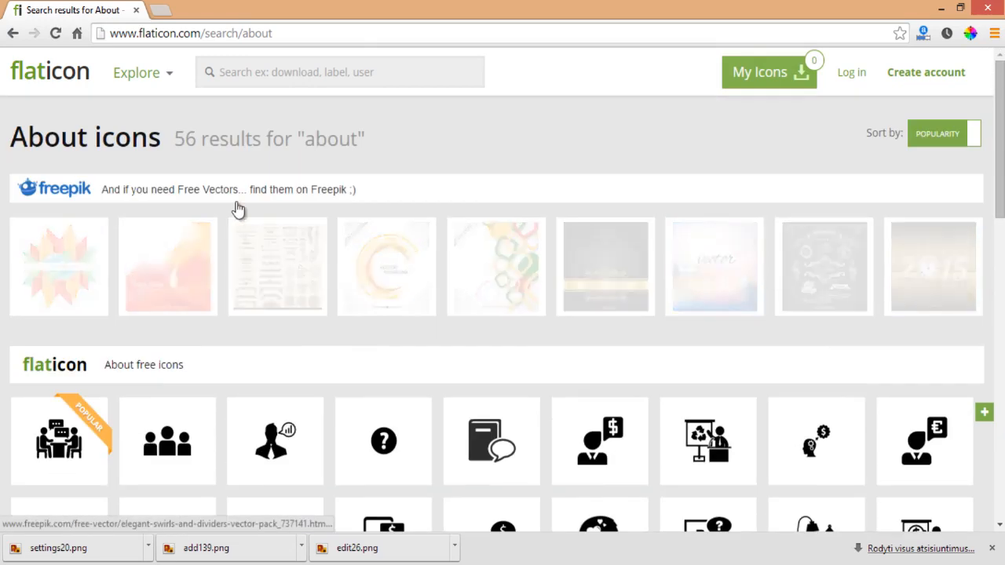
Search Flaticon for "profile" icons and browse down to the free icon results
click(253, 72)
text(pri)
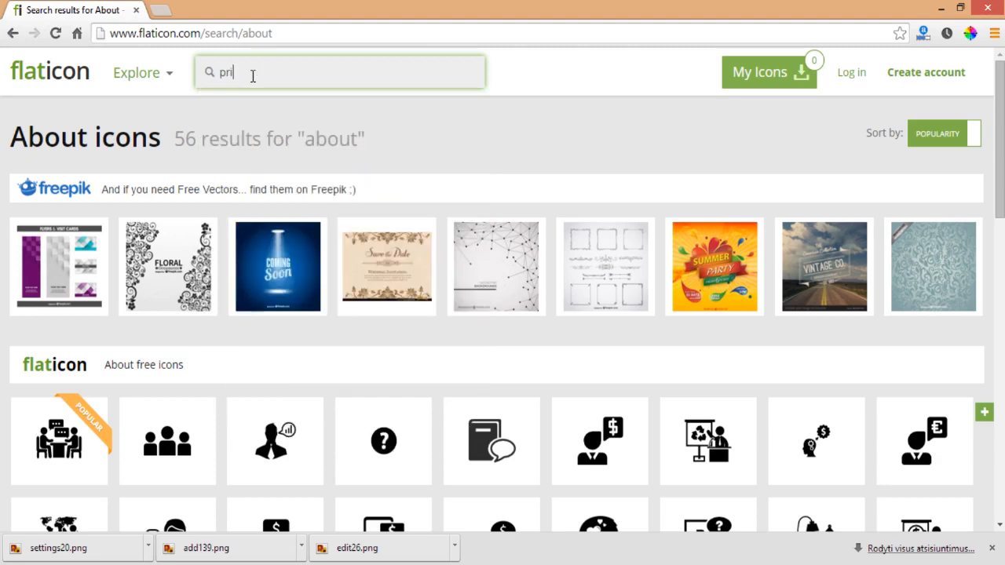
text(fle)
key(Return)
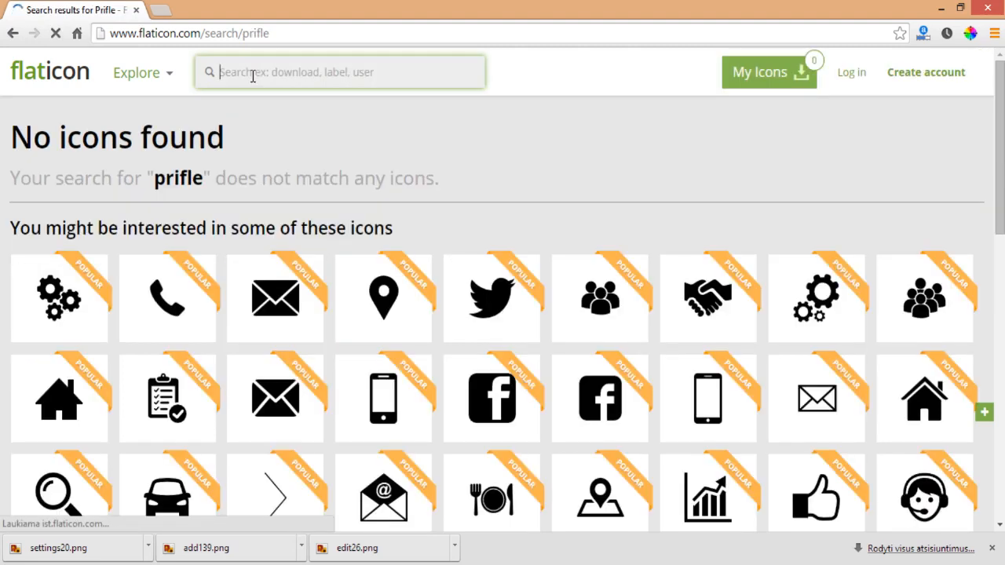
text(p)
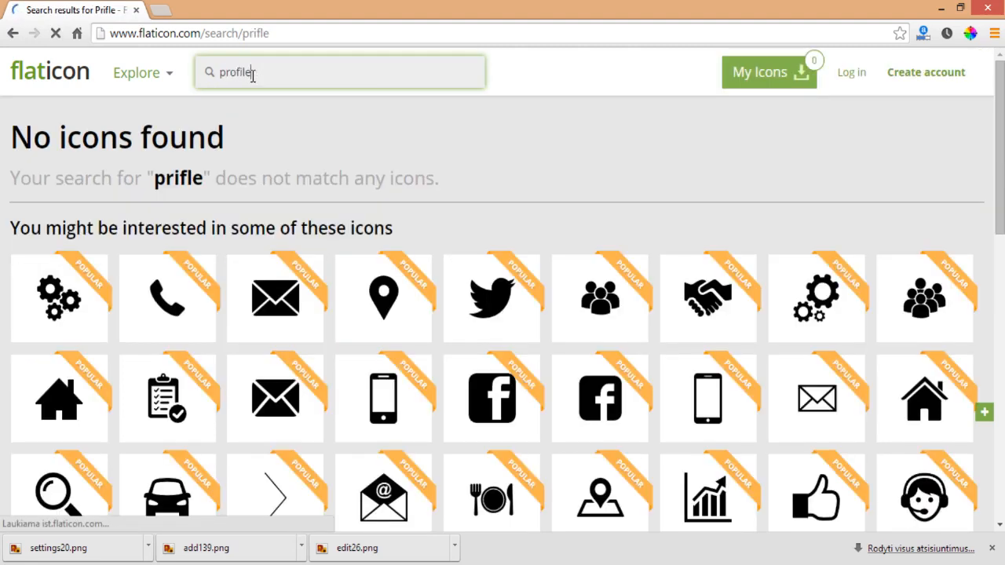
text(rofile)
key(Return)
scroll(216, 314, down, 1)
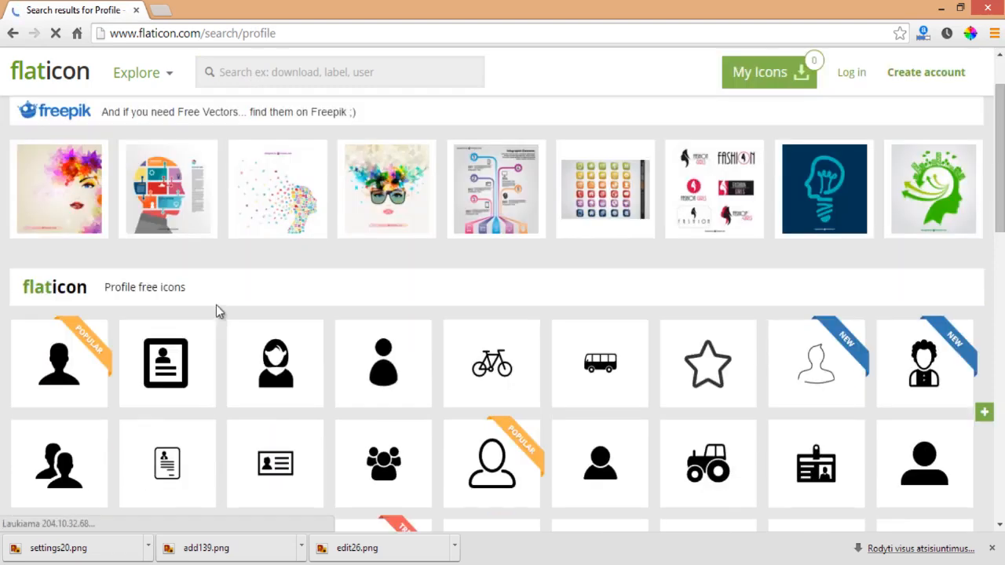
click(41, 392)
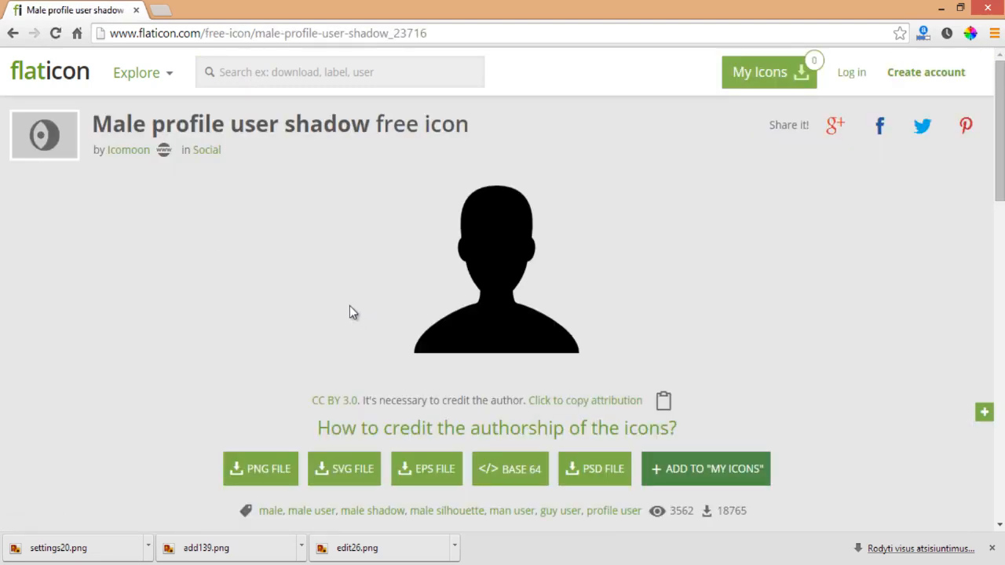
key(alt+Tab)
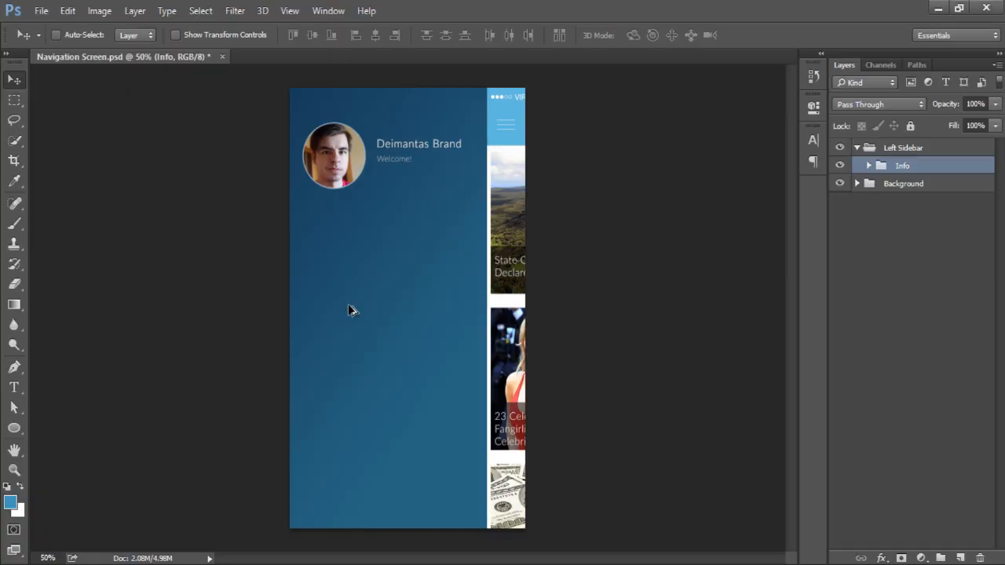
key(alt+Tab)
click(12, 35)
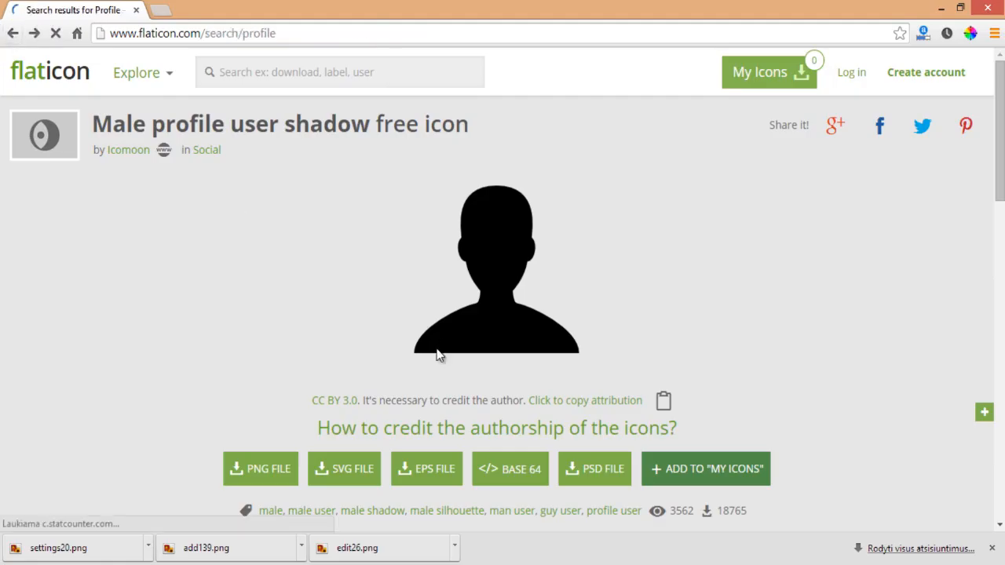
Open the "Profile user outline" icon and look at its author's icon packs, closing the author page again
scroll(275, 369, down, 1)
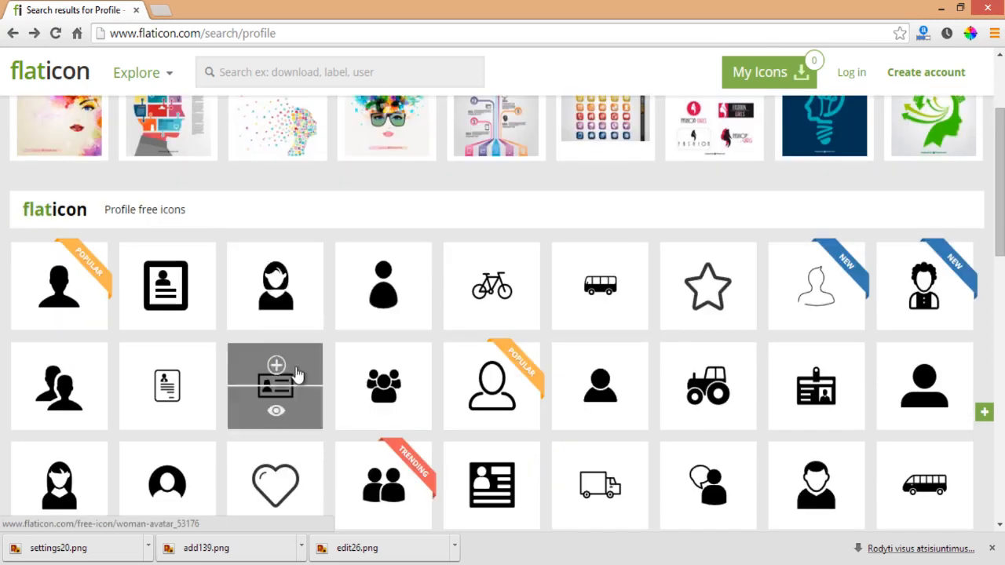
click(506, 421)
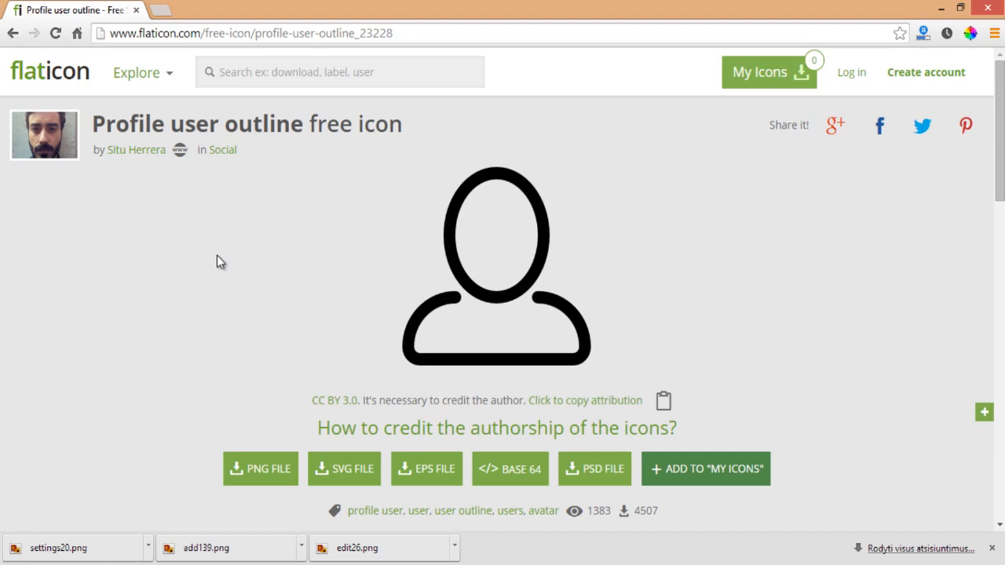
middle_click(121, 151)
click(206, 11)
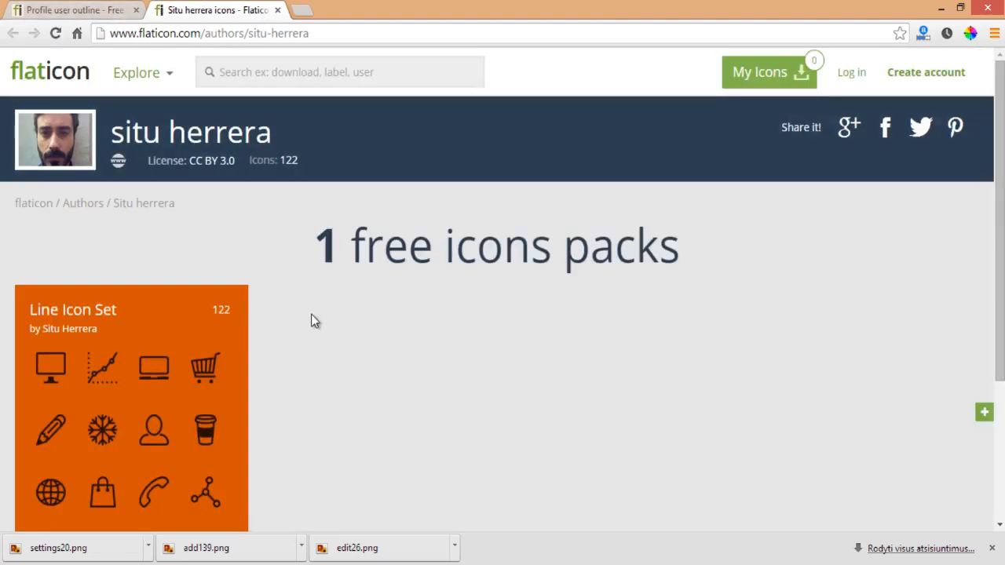
key(ctrl+shift+Tab)
middle_click(219, 11)
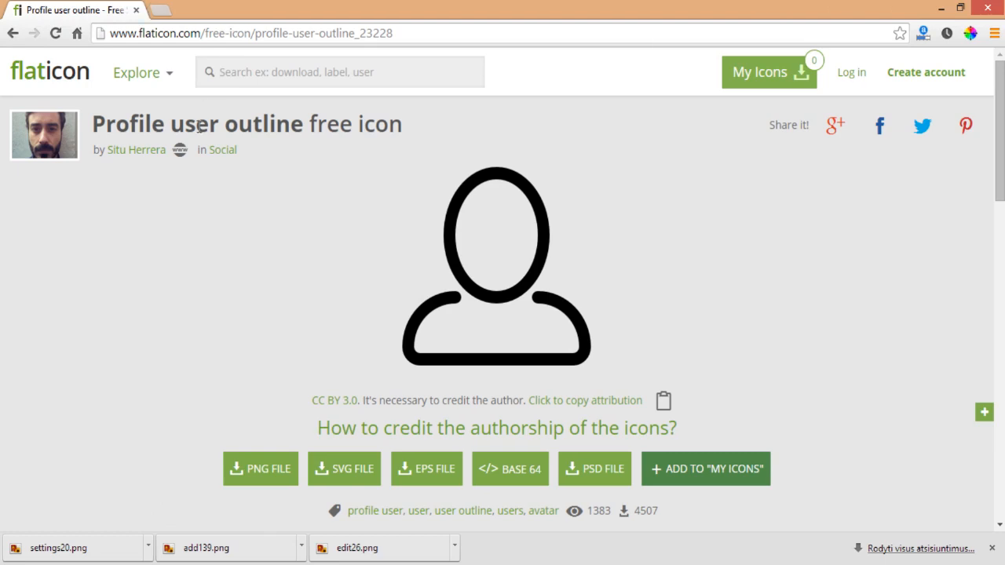
Look through the icon author's own website, Rivolta, and return to the "Profile user outline" icon page
scroll(173, 282, down, 1)
scroll(154, 303, up, 1)
scroll(150, 322, down, 1)
scroll(150, 252, up, 1)
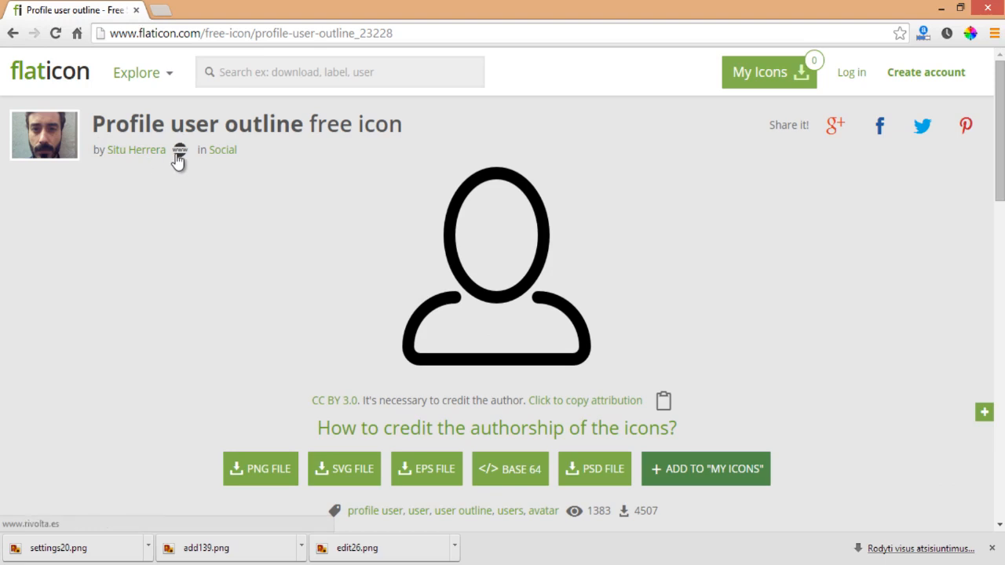
click(179, 157)
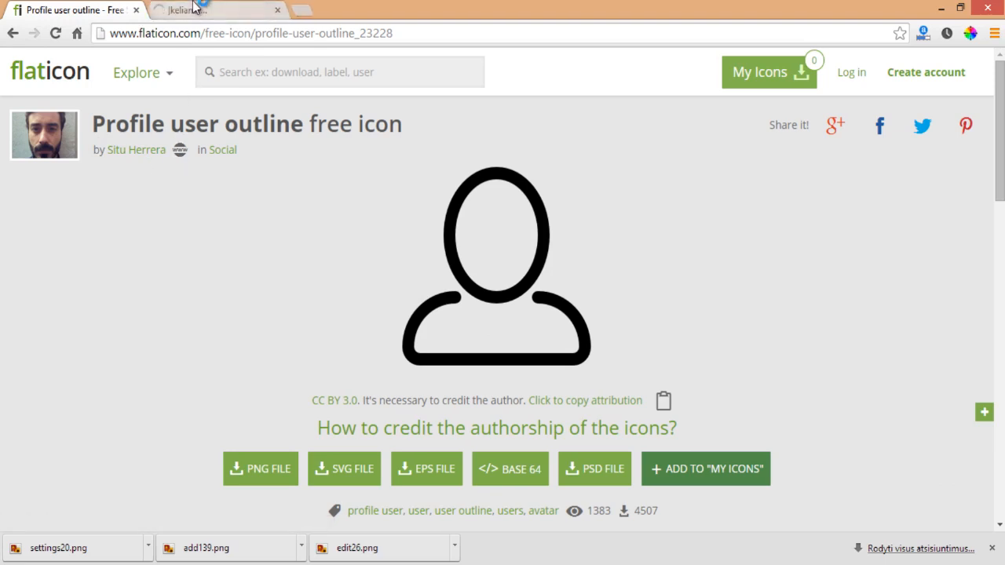
click(195, 6)
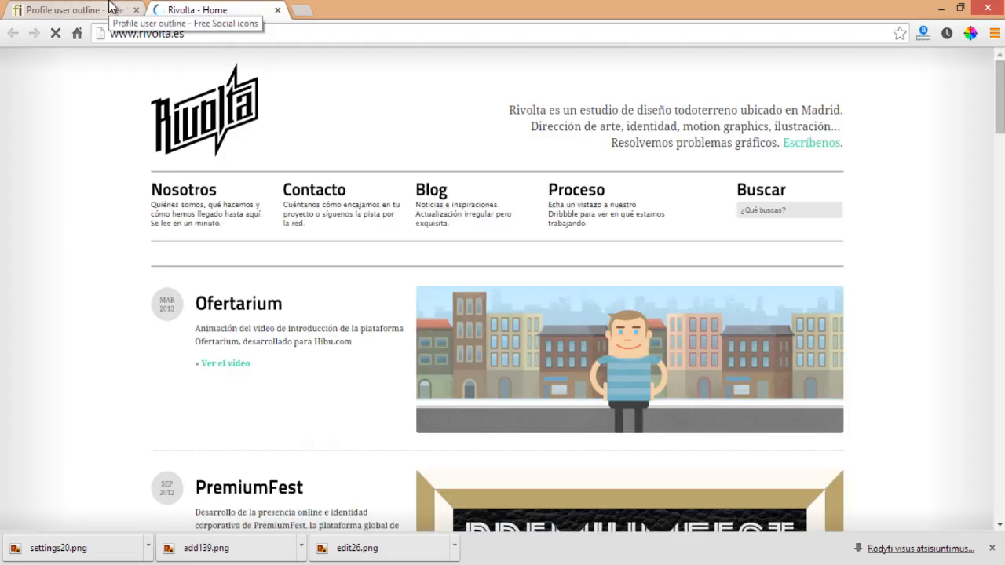
scroll(78, 203, down, 1)
scroll(78, 204, down, 3)
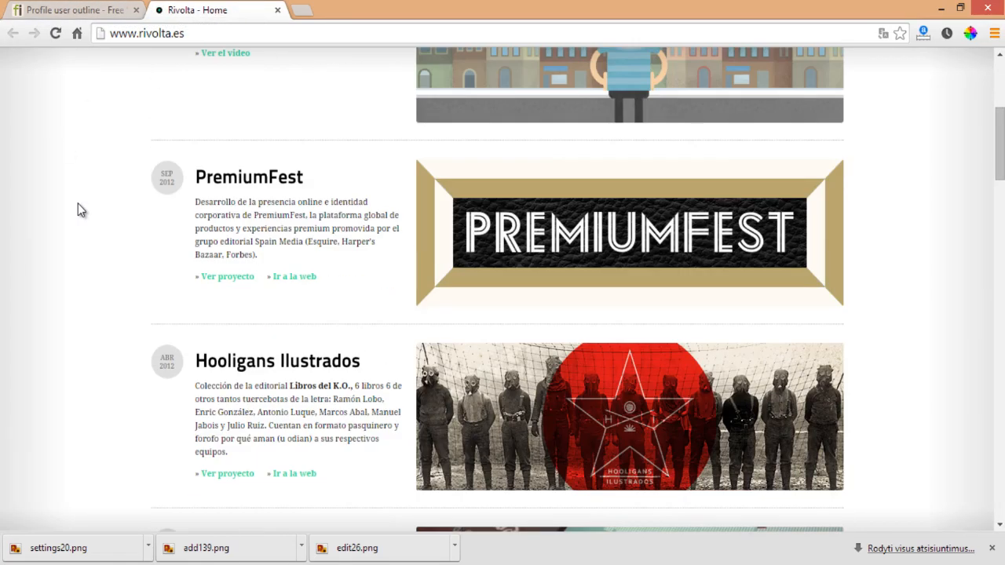
scroll(77, 204, down, 5)
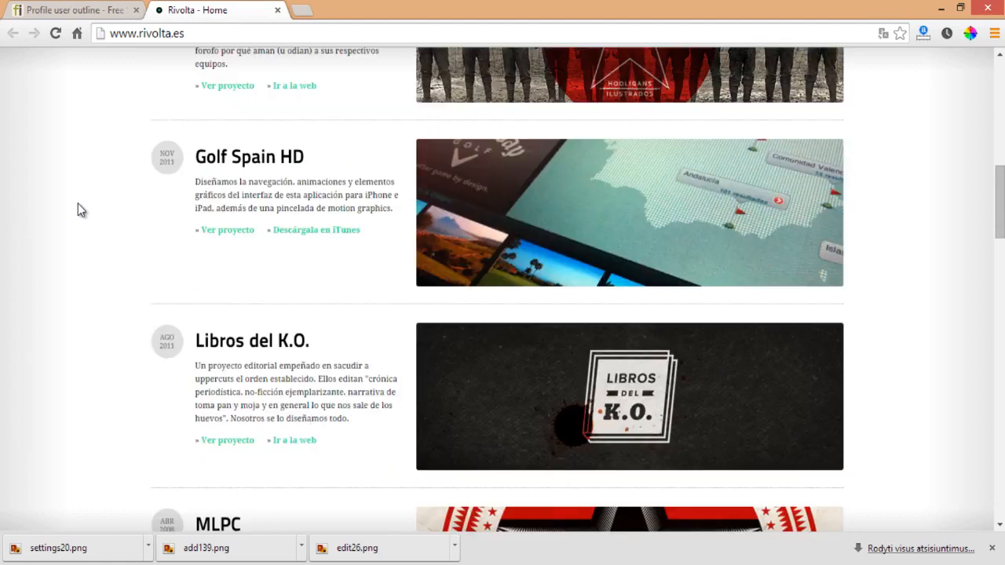
scroll(77, 204, down, 2)
click(277, 9)
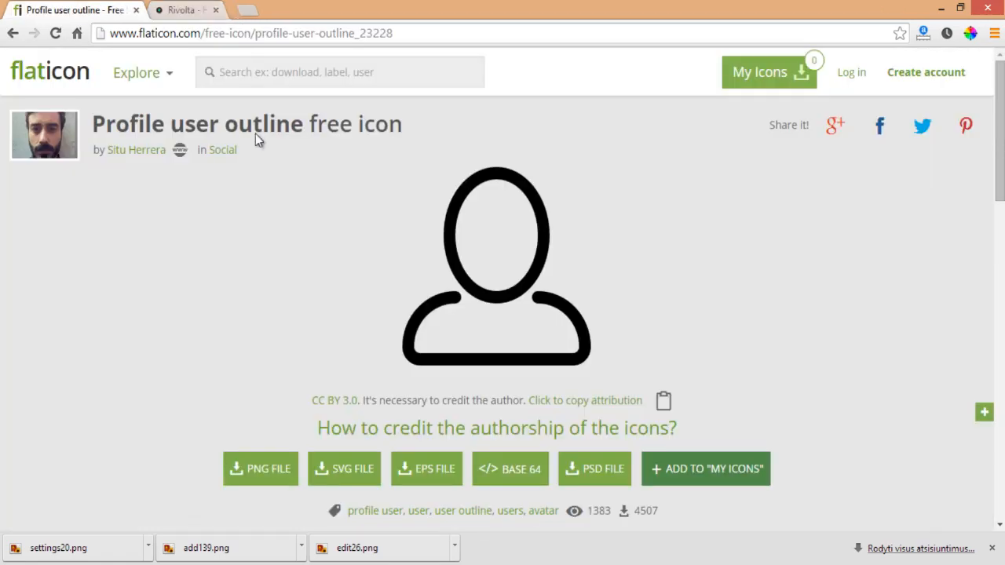
Download the "Profile user outline" icon as a 128 px PNG file
click(259, 469)
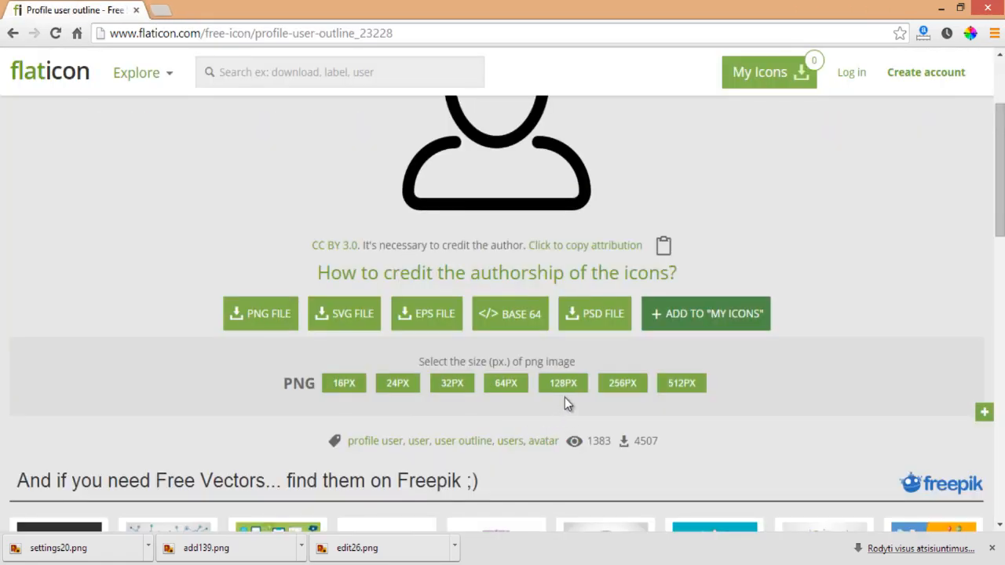
click(551, 381)
click(508, 353)
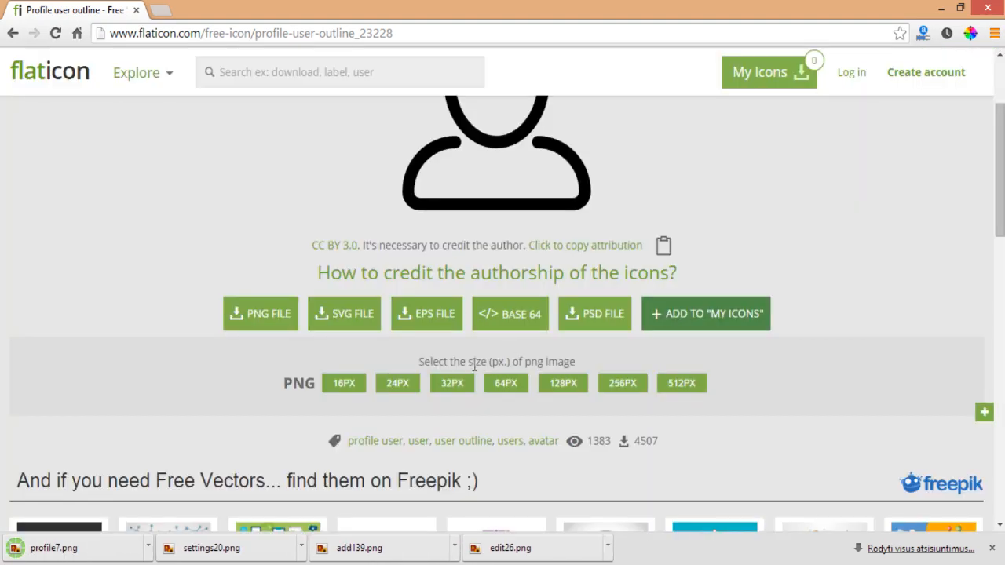
scroll(278, 157, up, 2)
Search Flaticon for "logout" icons and open the thin outlined "Outcoming, IOS 7 interface symbol" icon
click(281, 64)
text(logout)
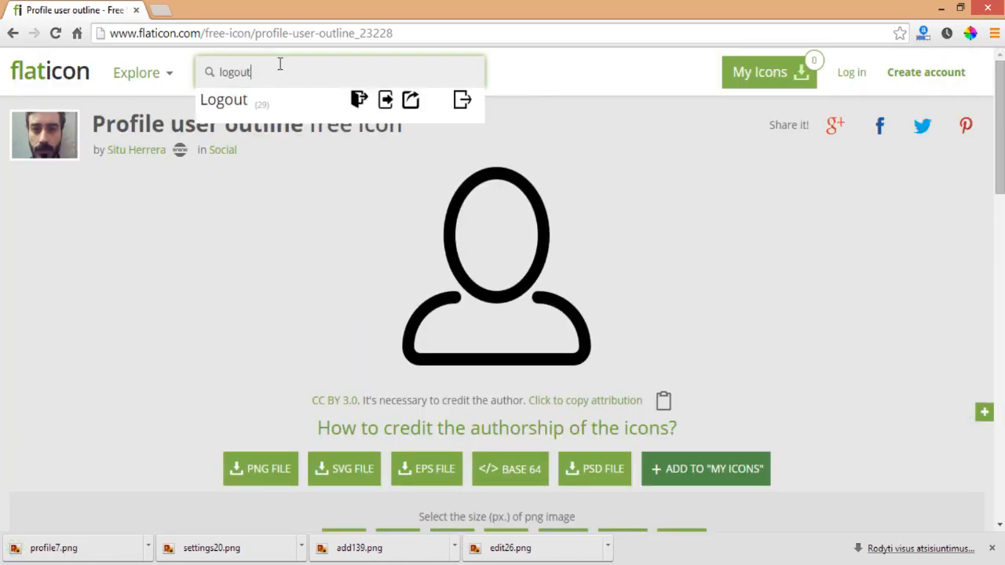
key(Return)
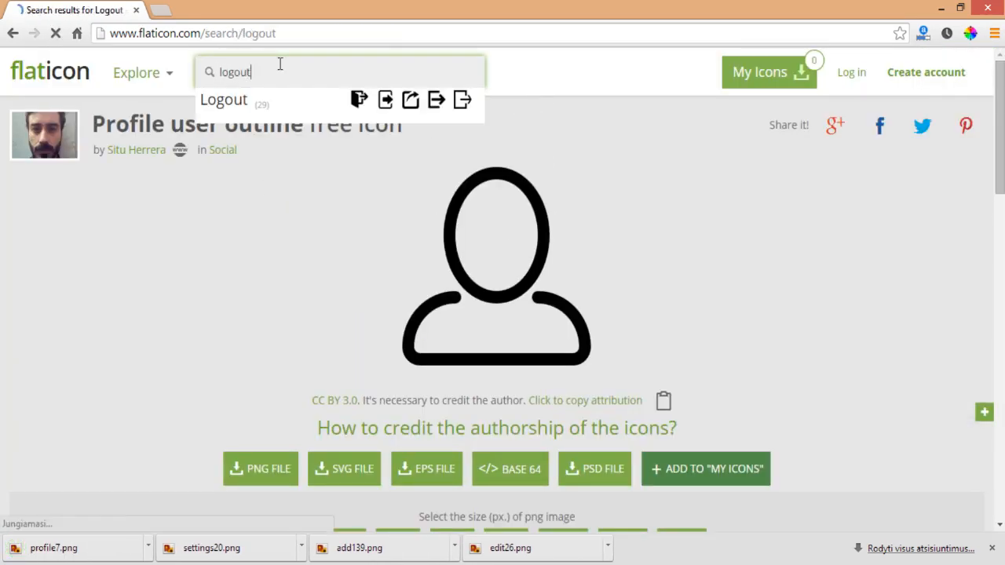
scroll(281, 228, down, 2)
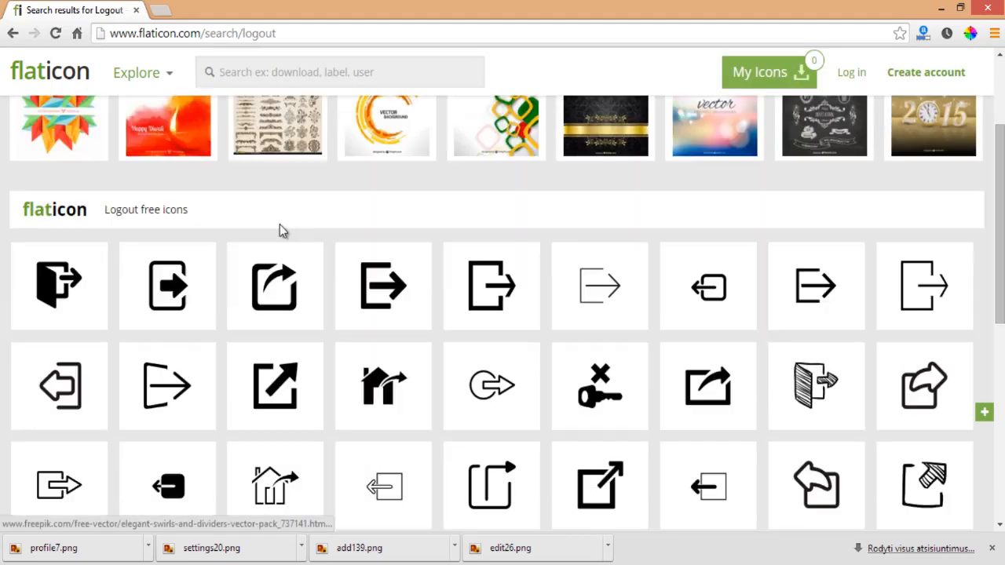
mouse_move(585, 289)
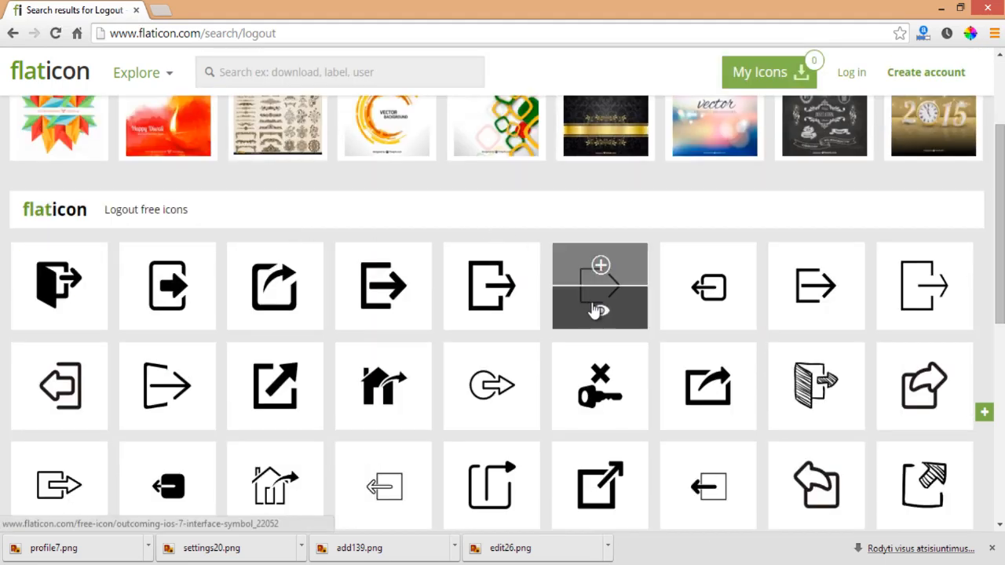
click(608, 312)
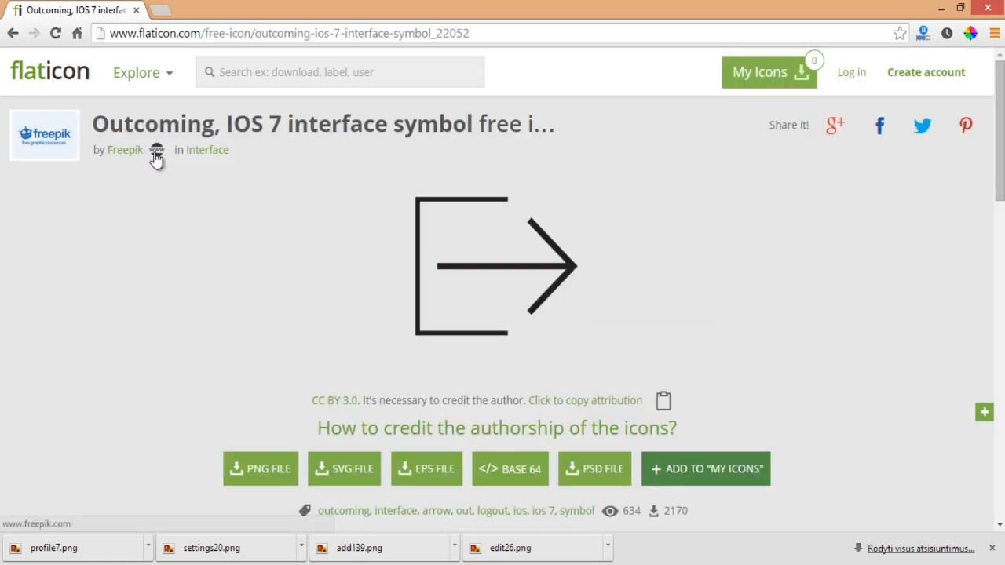
Open the author's website in a separate tab and download the outcoming arrow icon as a 128 px PNG file
click(158, 158)
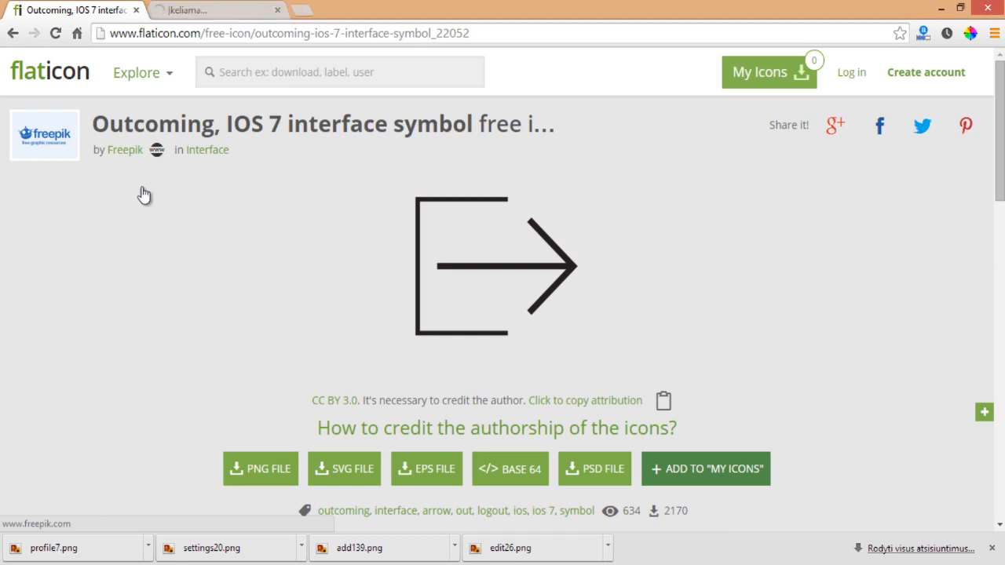
click(240, 468)
scroll(530, 442, down, 1)
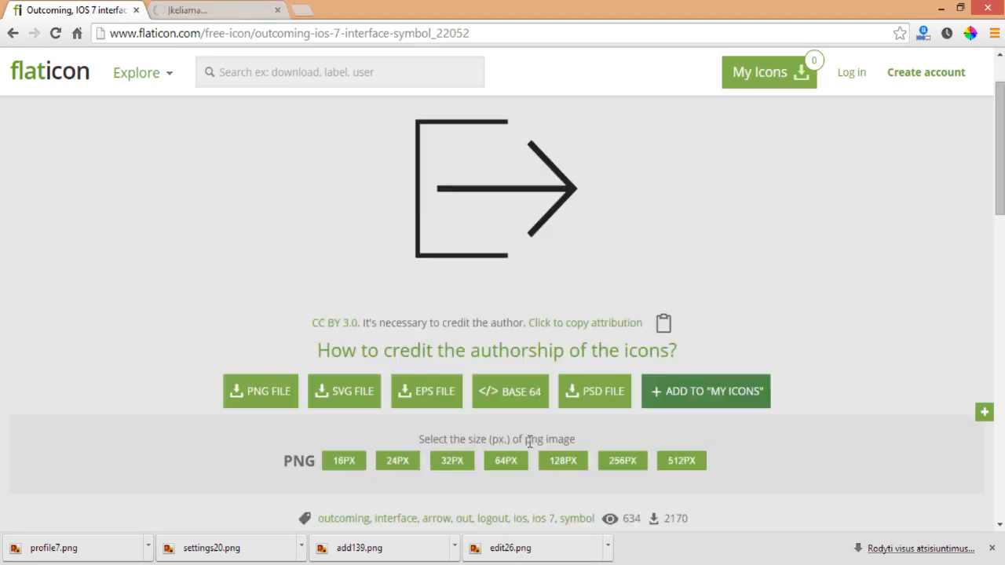
click(563, 461)
scroll(148, 206, up, 1)
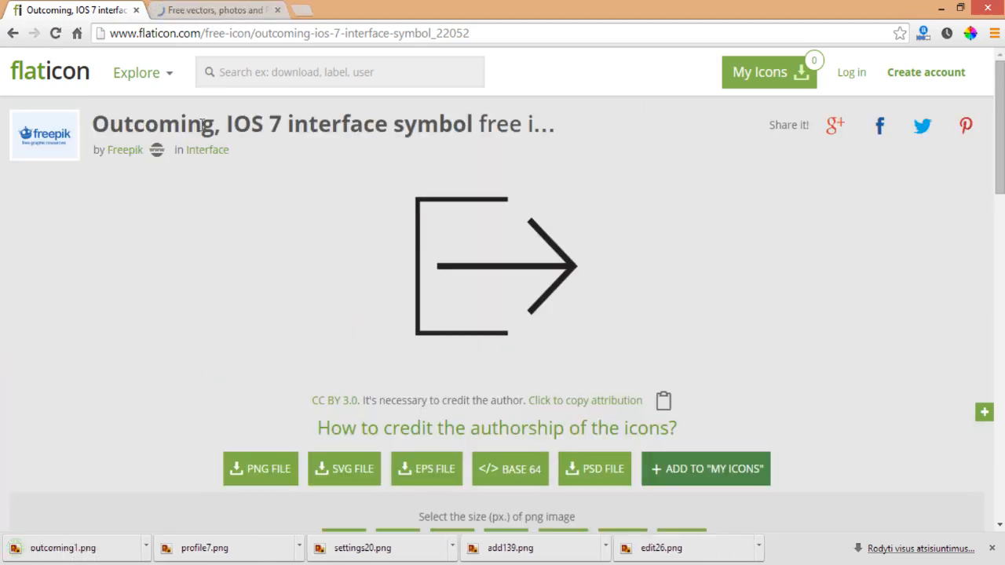
Look over the Freepik home page and close it to return to the outcoming icon page
click(216, 9)
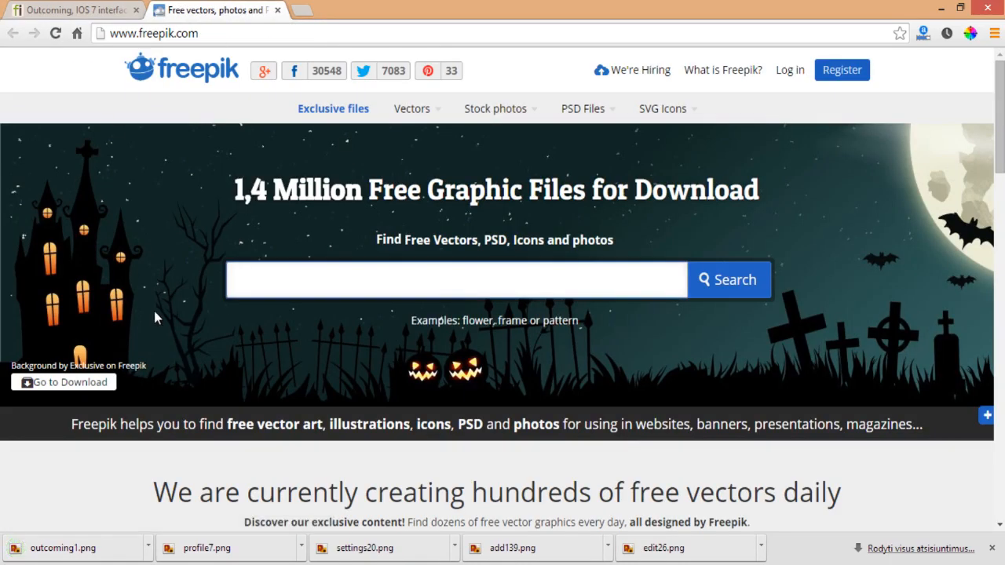
scroll(153, 322, down, 3)
scroll(150, 338, up, 3)
scroll(134, 319, down, 1)
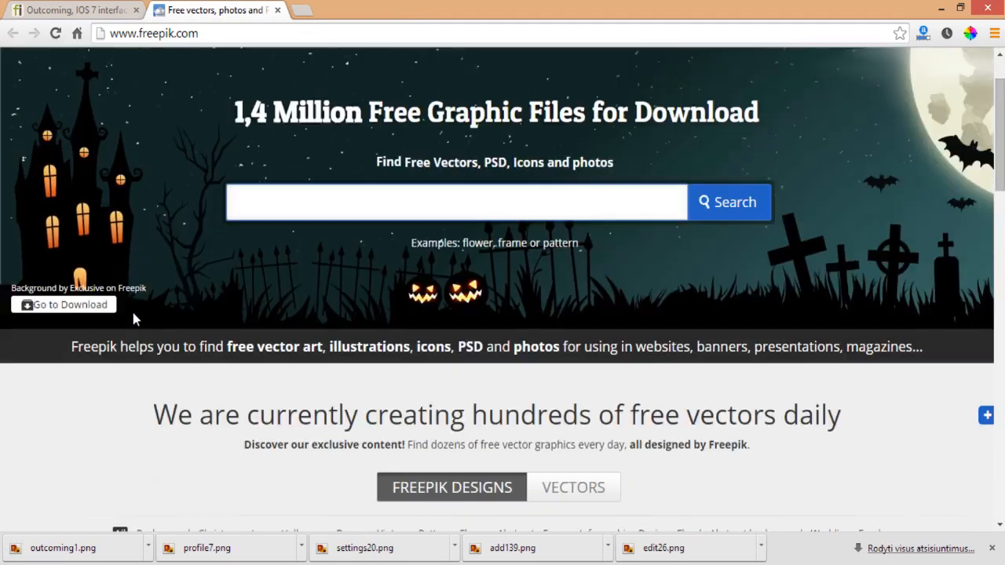
scroll(76, 330, down, 3)
scroll(80, 342, up, 4)
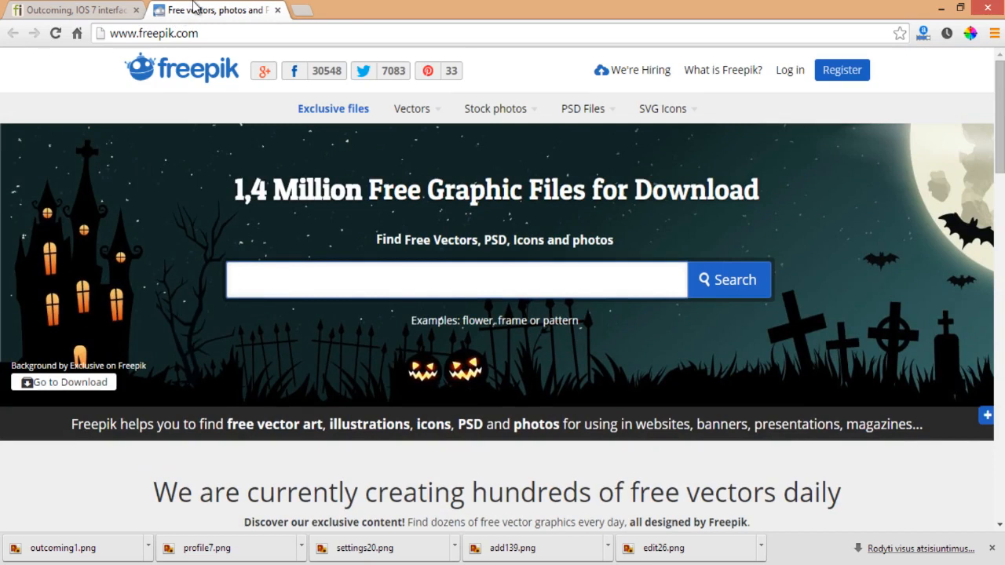
middle_click(194, 6)
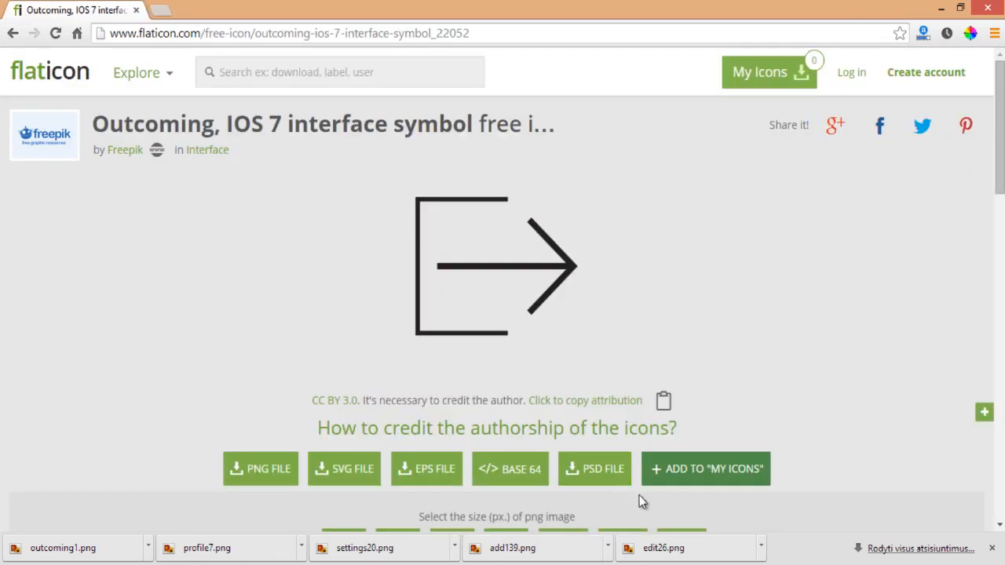
Place edit26.png into Navigation Screen.psd in Photoshop and position it in the left sidebar below the profile photo
drag(652, 546, 367, 275)
drag(322, 238, 316, 231)
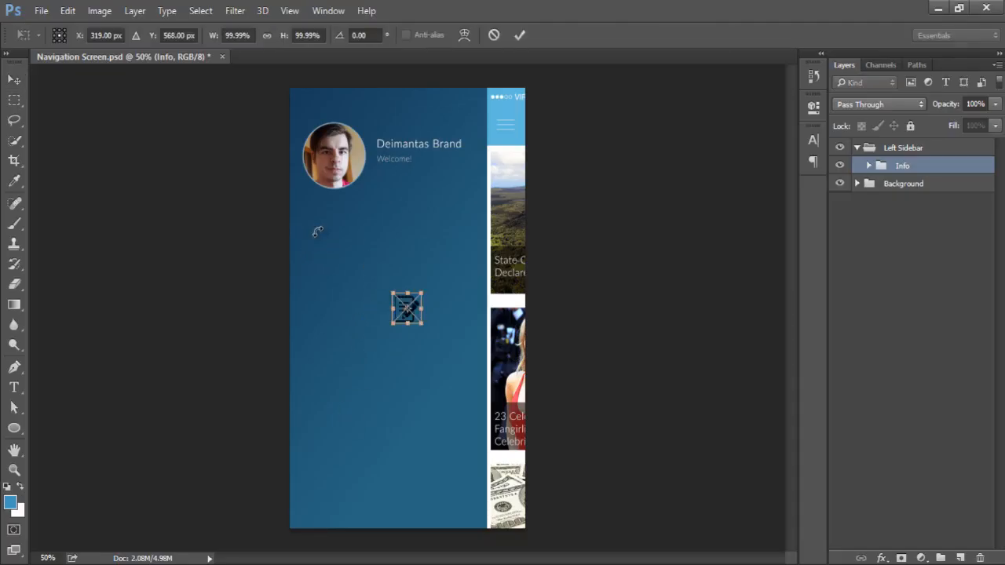
drag(407, 308, 292, 224)
scroll(340, 248, up, 3)
key(Return)
Place the downloaded add139.png from the browser into Navigation Screen.psd, scaled to about 223% and positioned below the edit icon
key(alt+Tab)
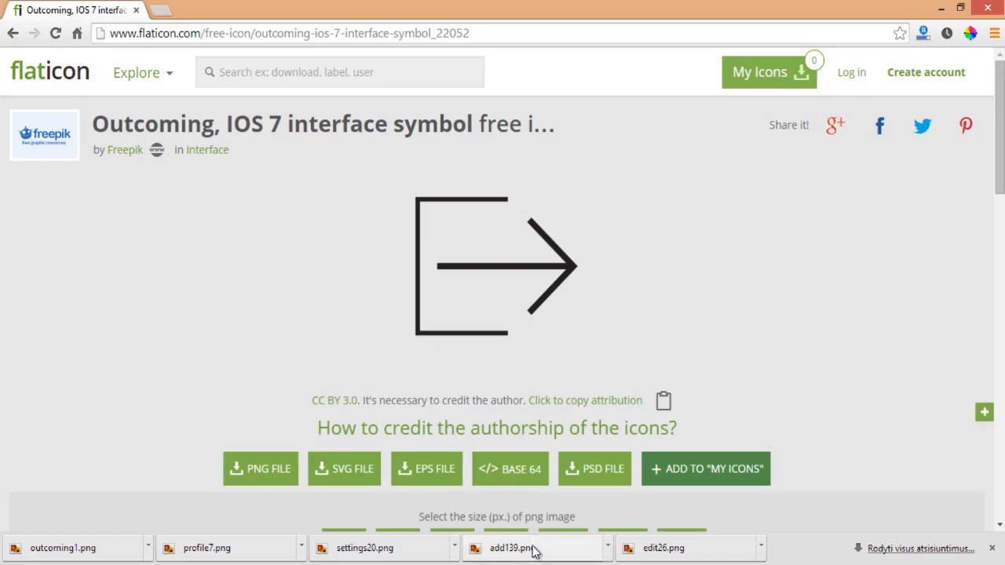
drag(531, 553, 393, 563)
key(alt+Tab)
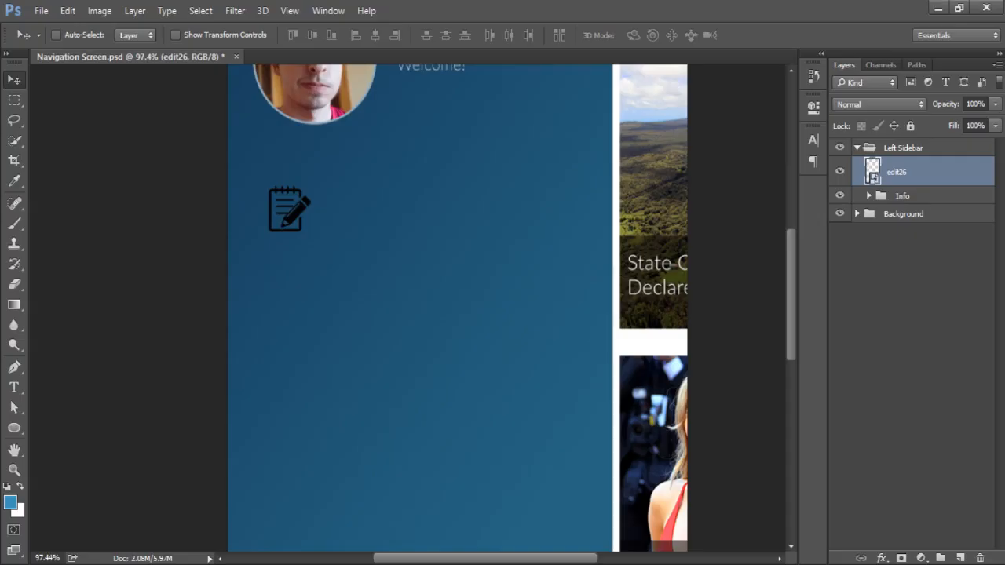
drag(318, 297, 286, 290)
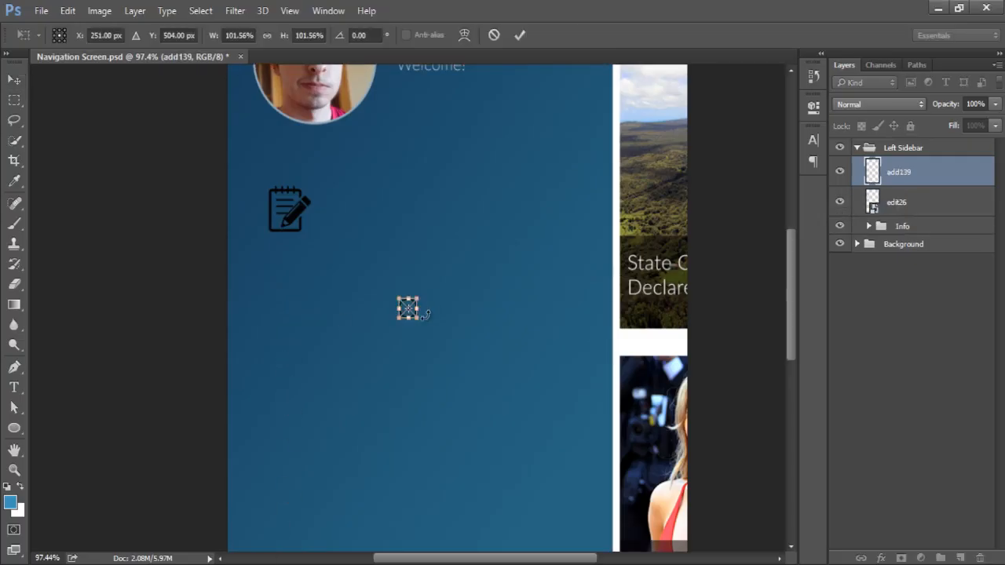
scroll(416, 322, up, 3)
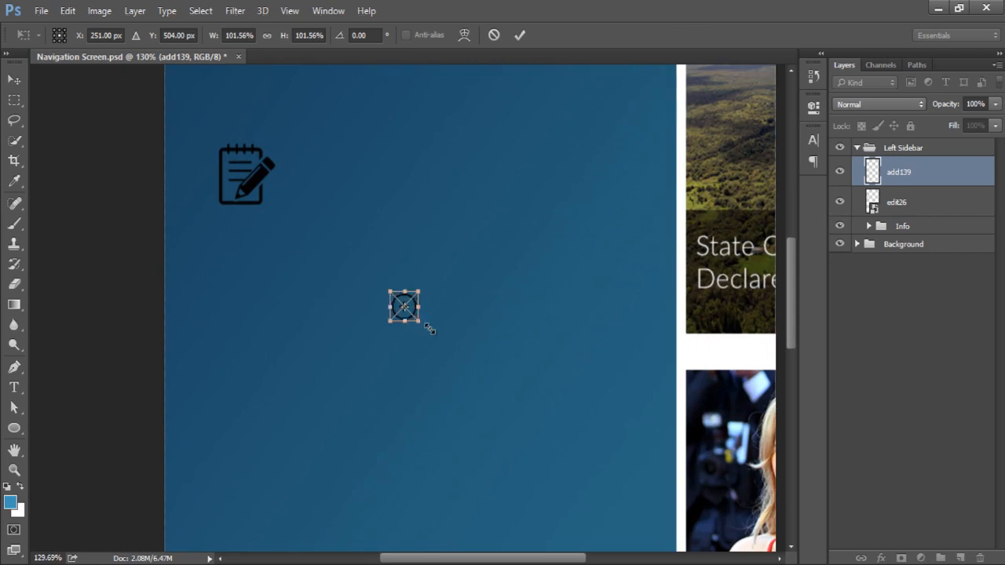
drag(424, 329, 275, 319)
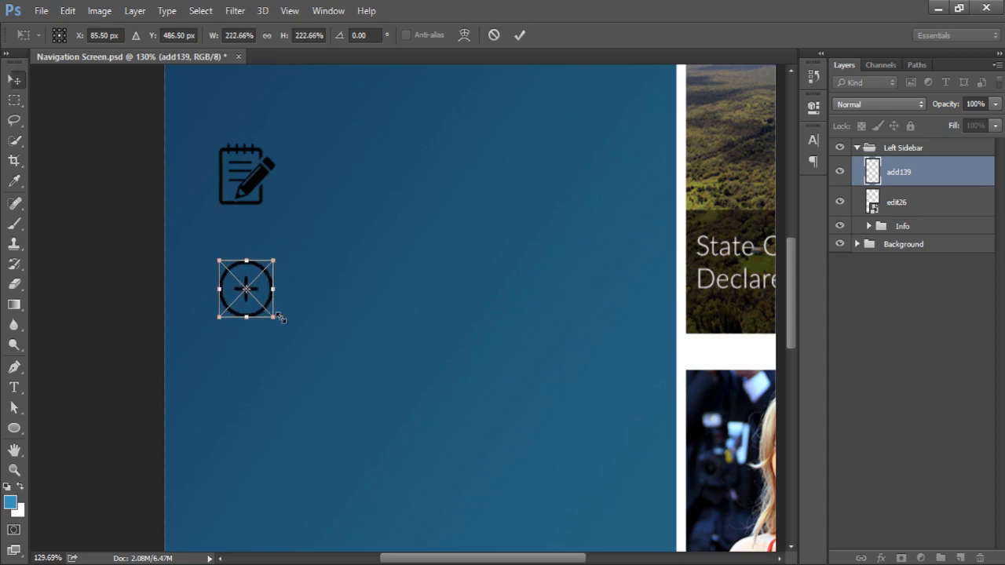
key(Return)
Nudge the add icon slightly left and down to line it up beneath the edit icon
scroll(281, 316, down, 5)
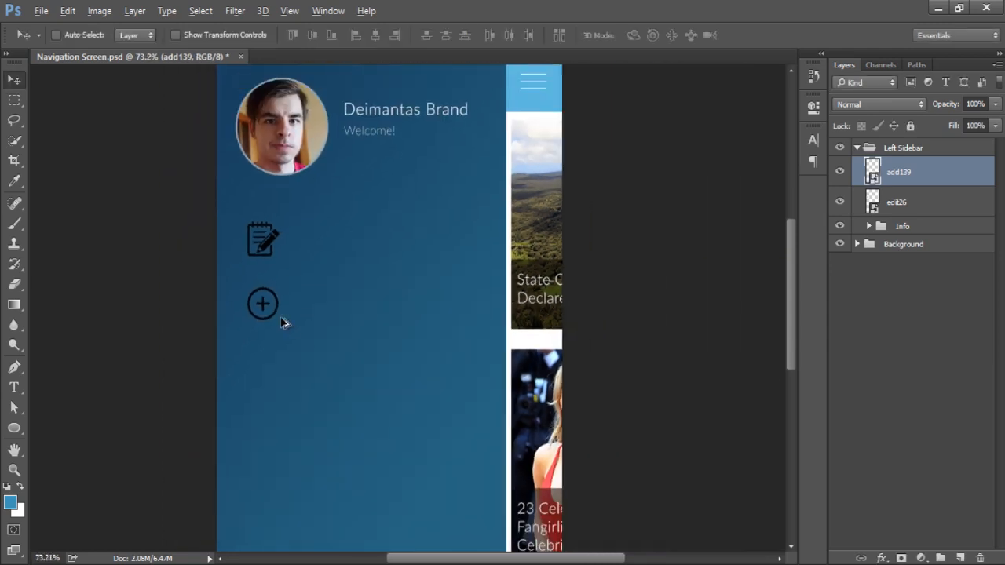
scroll(283, 322, up, 2)
key(Left)
key(Left)
key(Left)
key(Left)
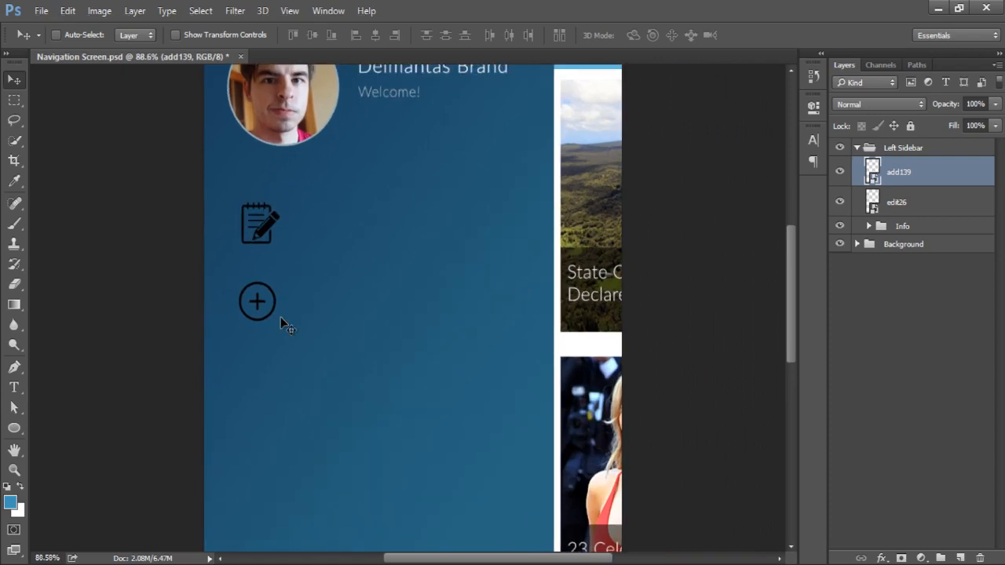
key(Down)
key(Down)
Place the downloaded settings20.png into Navigation Screen.psd below the add icon, scaled to about 57%
key(alt+Tab)
key(alt+Tab)
key(alt+Tab)
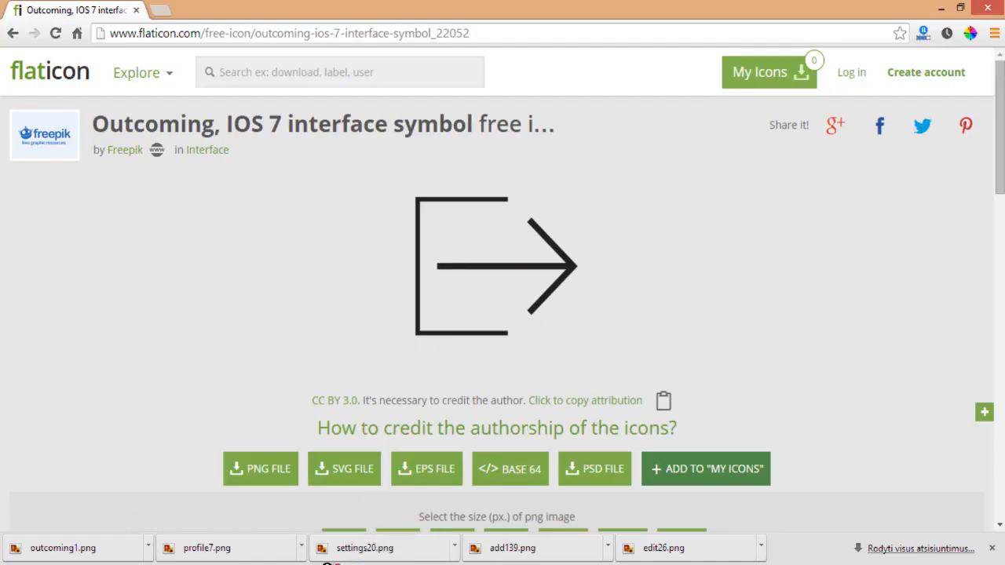
key(alt+Tab)
drag(364, 548, 276, 398)
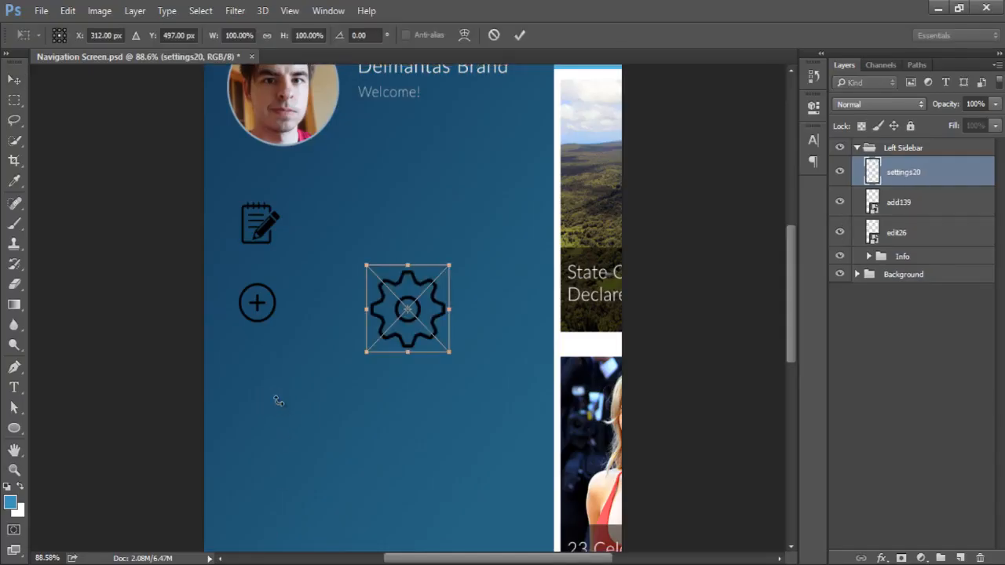
drag(427, 314, 281, 386)
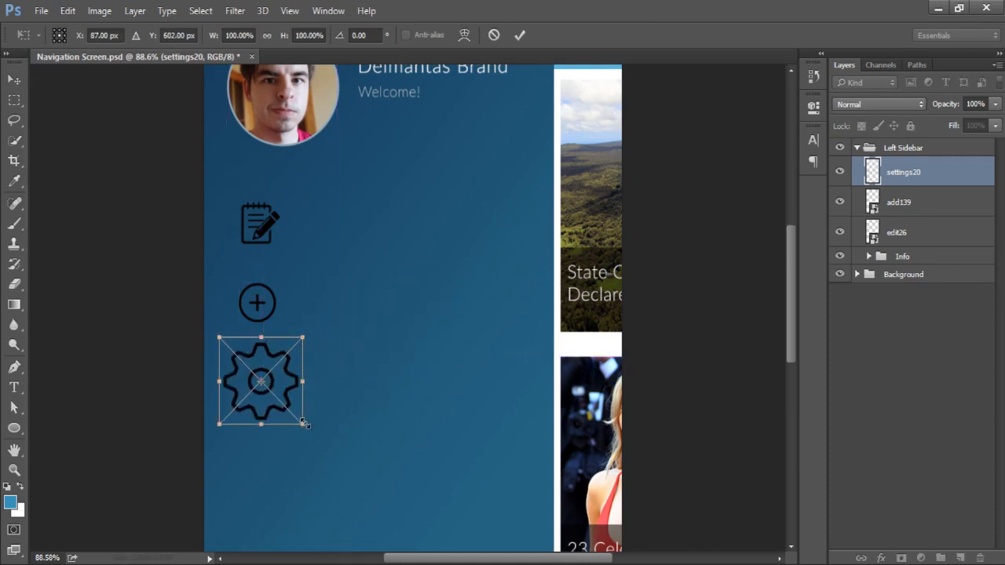
drag(303, 423, 285, 404)
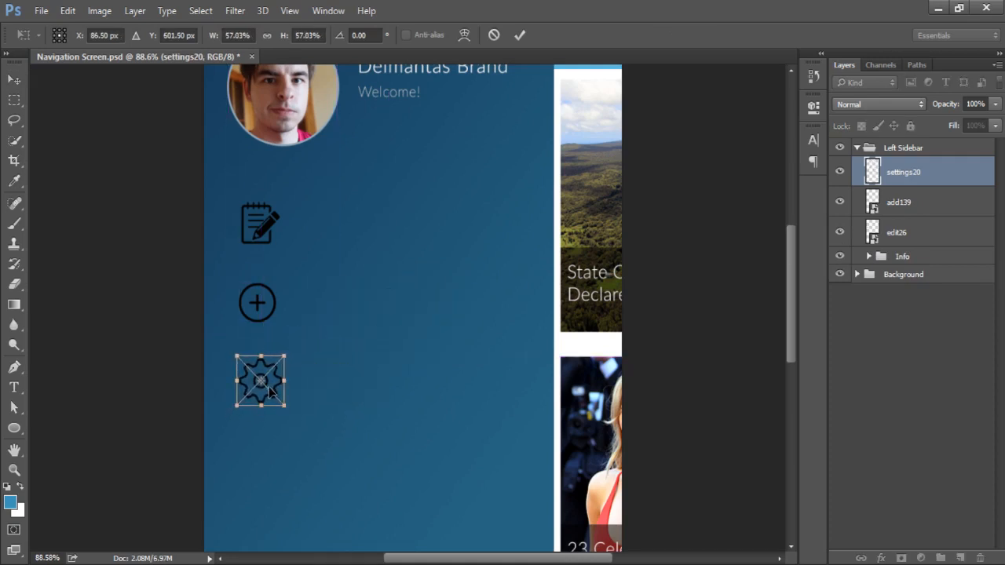
key(Return)
Move the settings icon up slightly and reduce its scale to about 53% to match the icons above it
drag(268, 393, 268, 386)
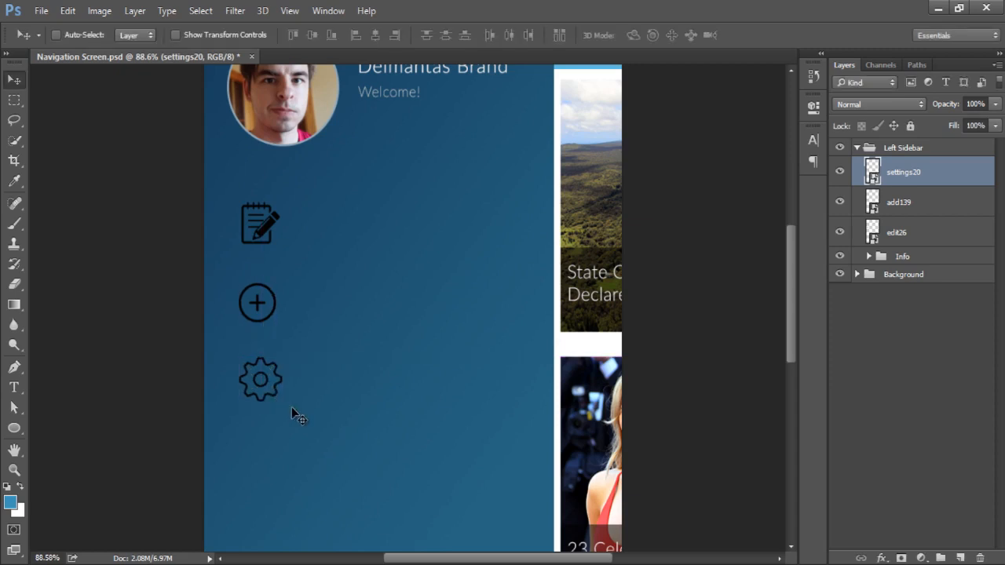
key(ctrl+t)
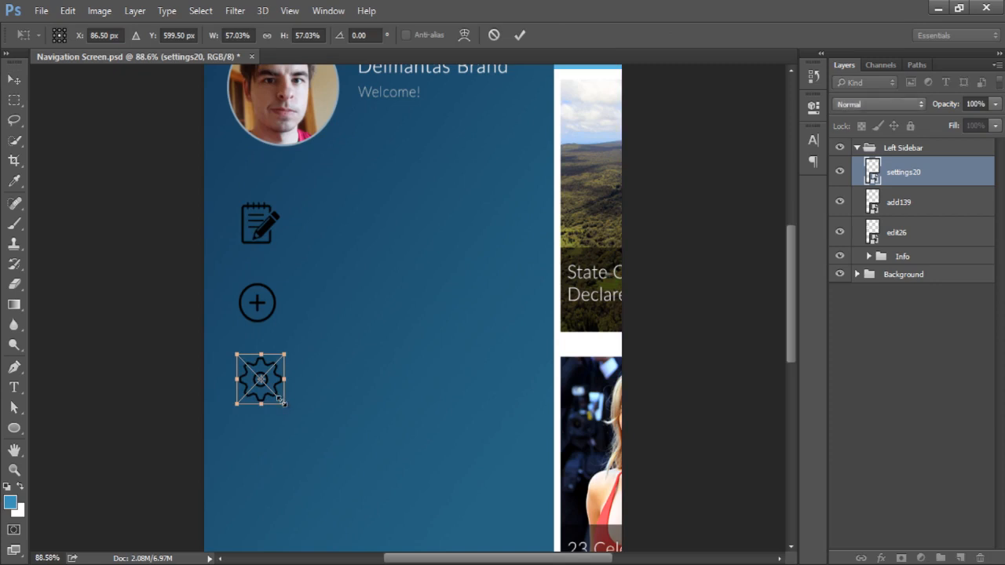
drag(280, 398, 271, 393)
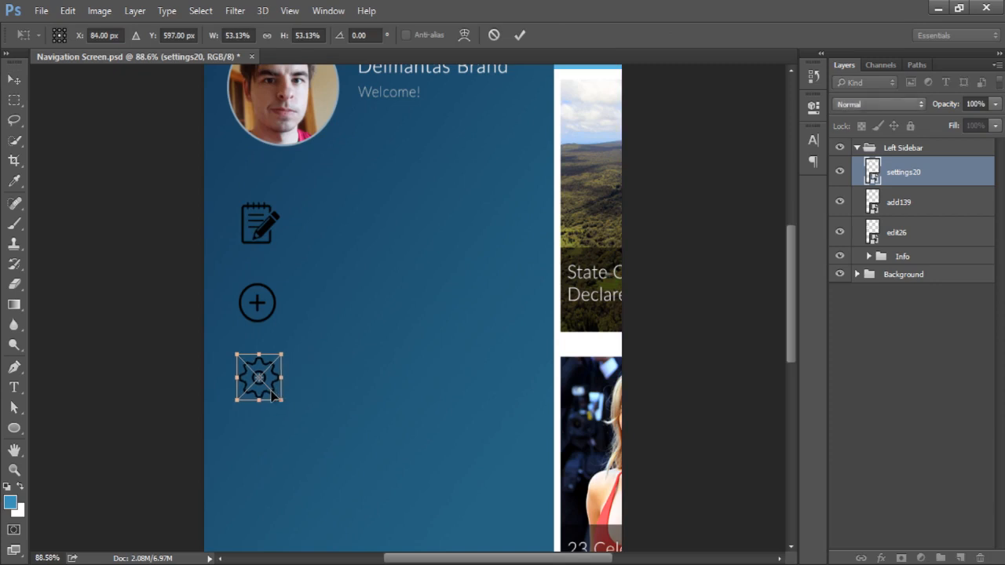
key(Return)
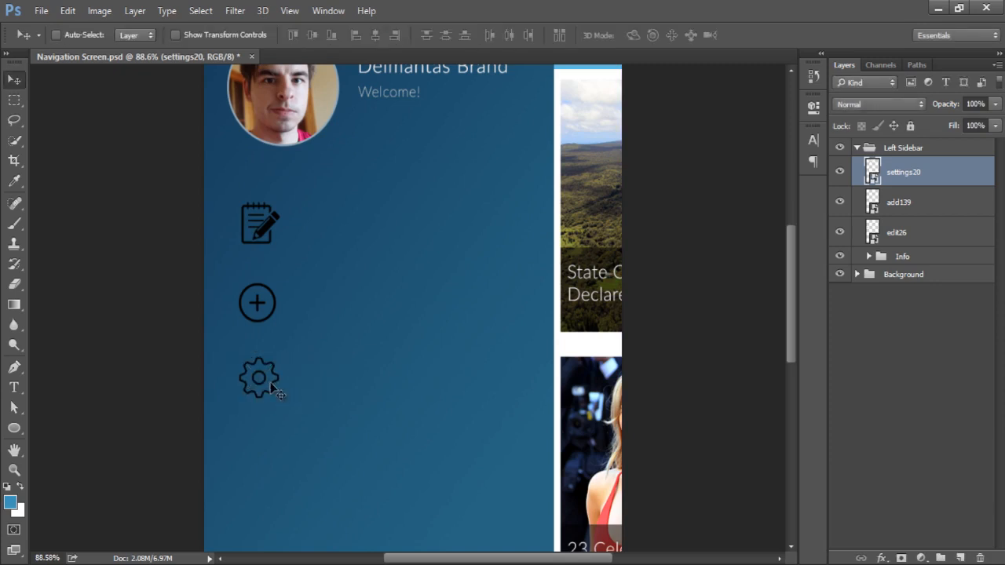
drag(271, 384, 272, 387)
Place the downloaded profile7.png into Navigation Screen.psd below the settings icon, scaled to about 52%
key(alt+Tab)
drag(250, 555, 342, 556)
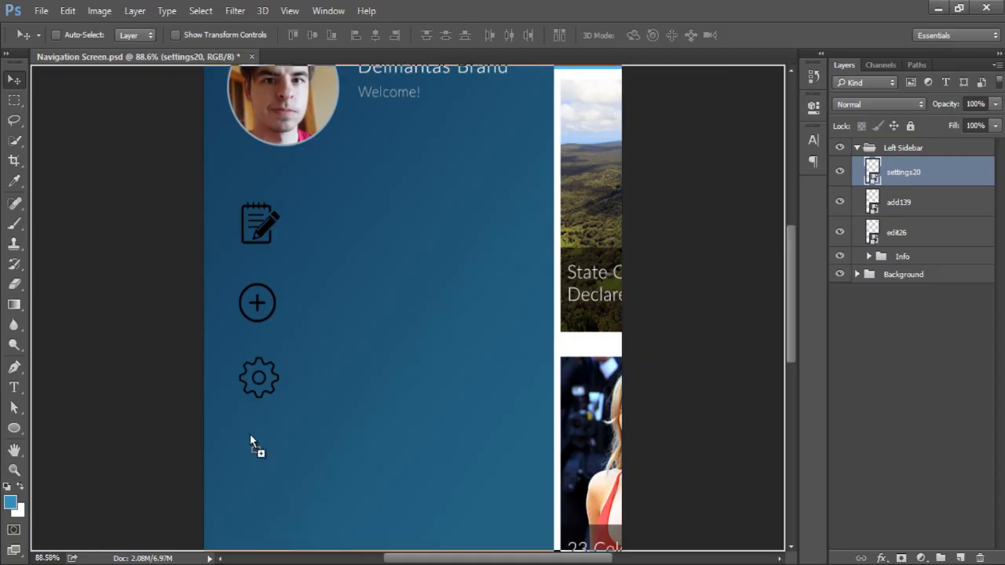
drag(254, 450, 307, 464)
scroll(373, 396, down, 3)
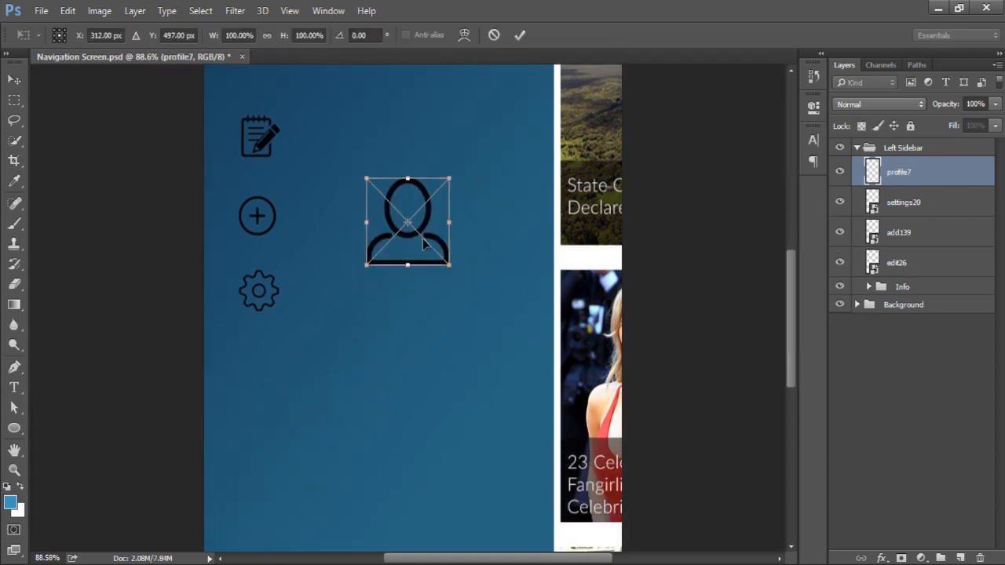
drag(424, 245, 281, 414)
drag(269, 412, 272, 391)
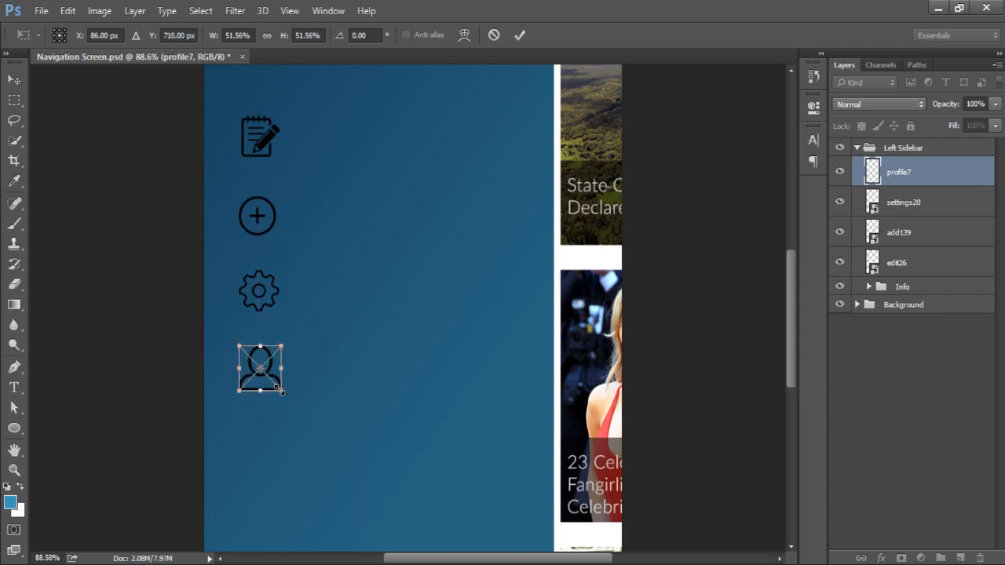
key(Return)
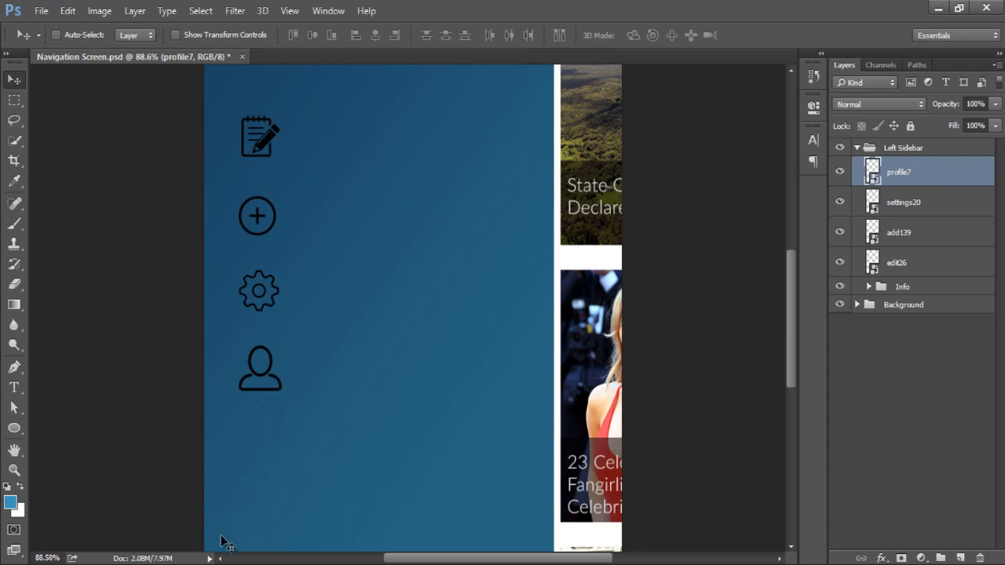
Place the downloaded outcoming1.png into Navigation Screen.psd in the sidebar's lower-left corner, scaled to about 51%
key(alt+Tab)
drag(85, 545, 288, 488)
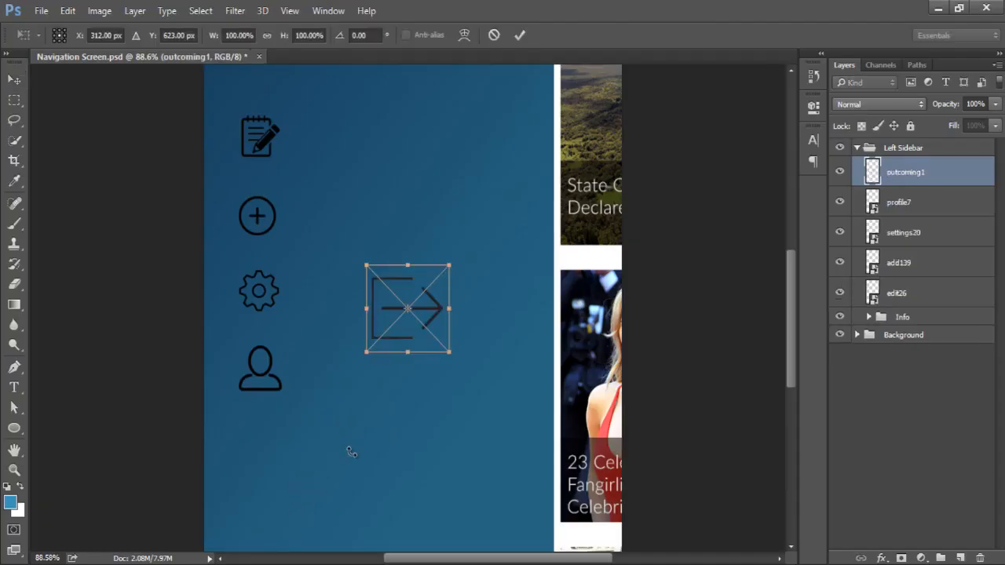
scroll(370, 418, down, 3)
scroll(370, 419, down, 2)
drag(428, 163, 253, 475)
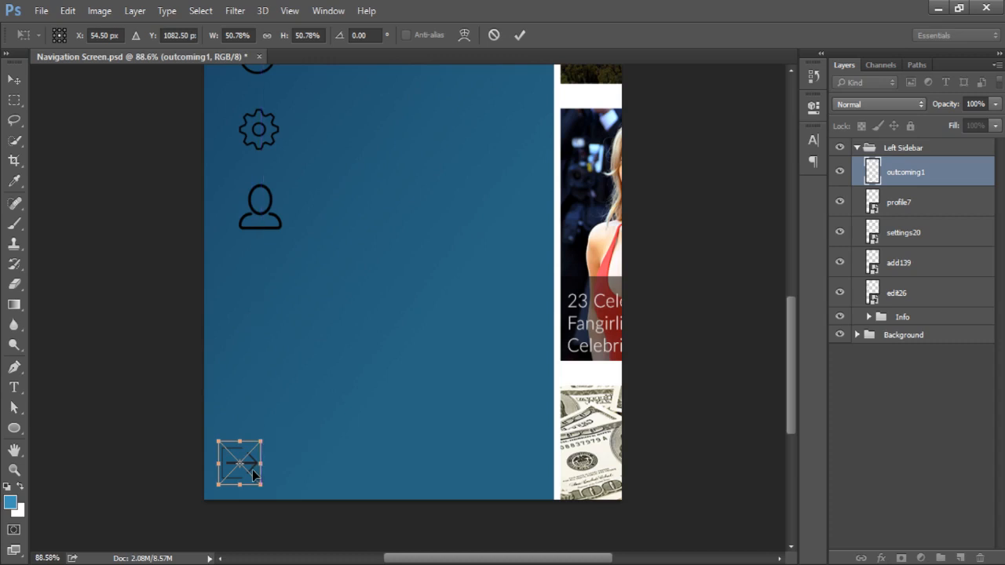
key(Return)
alt+scroll(269, 481, down, 2)
scroll(314, 460, down, 1)
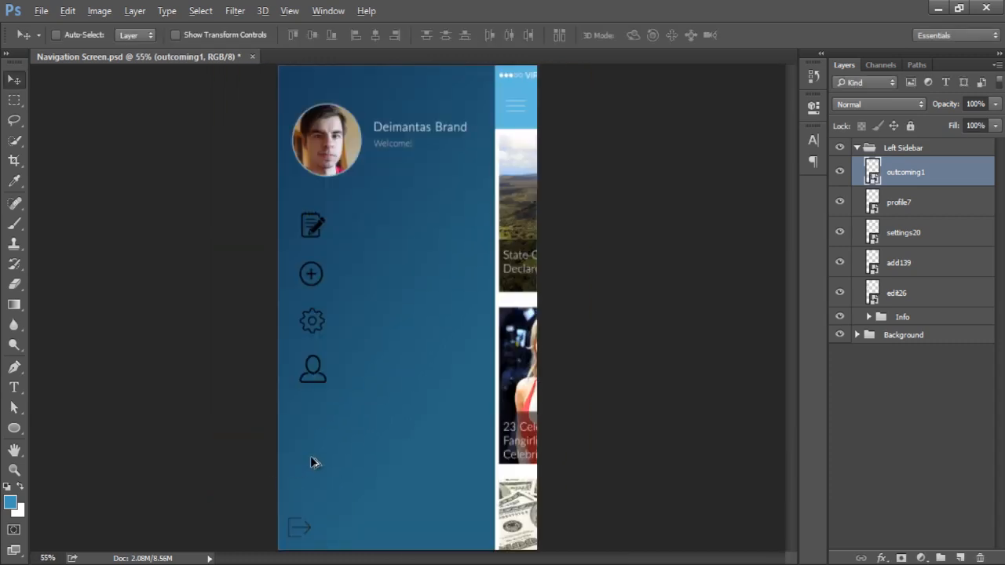
Apply a white (ffffff) Color Overlay layer style to the edit26 layer
scroll(416, 344, up, 4)
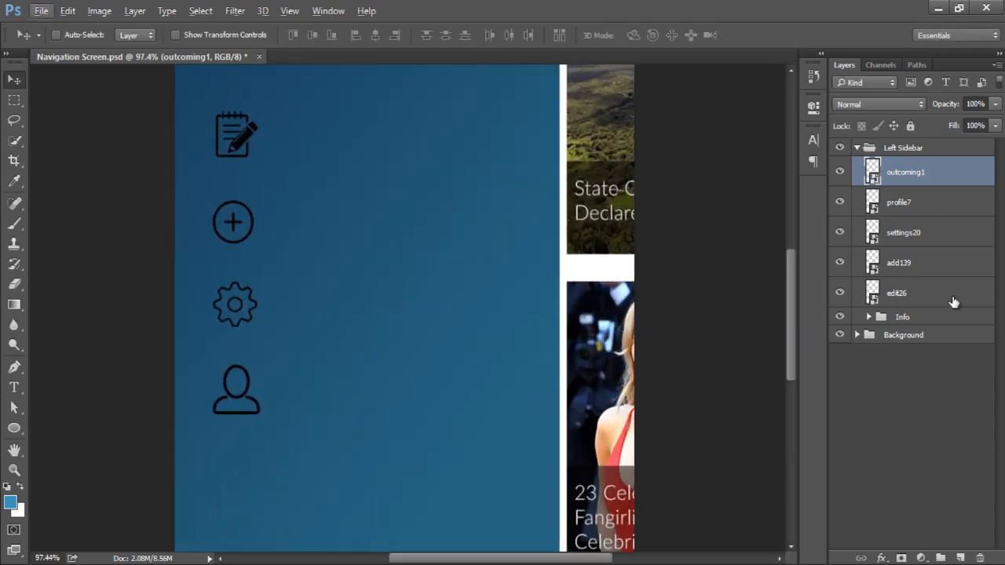
click(950, 301)
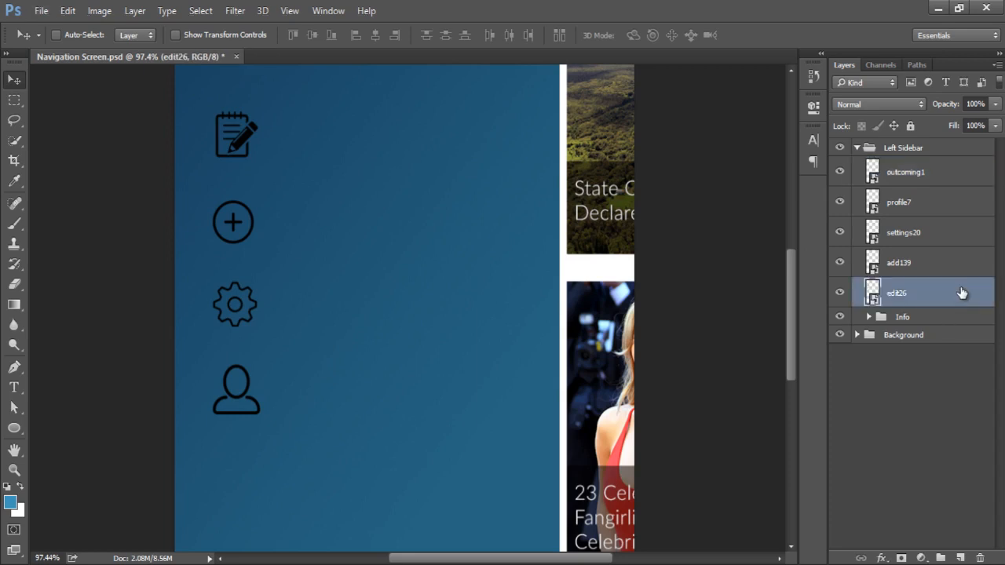
double_click(962, 293)
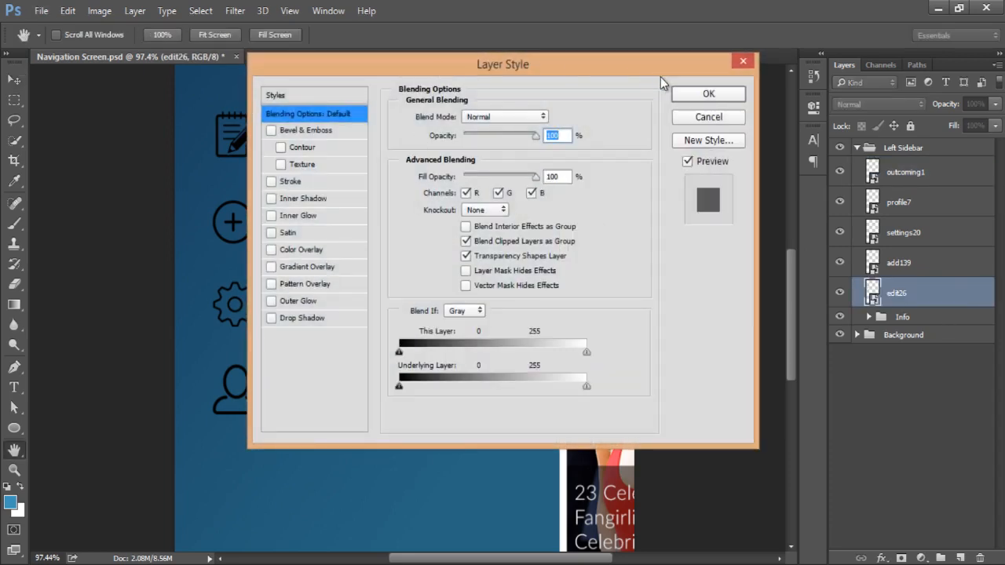
click(308, 252)
drag(432, 69, 599, 82)
click(723, 130)
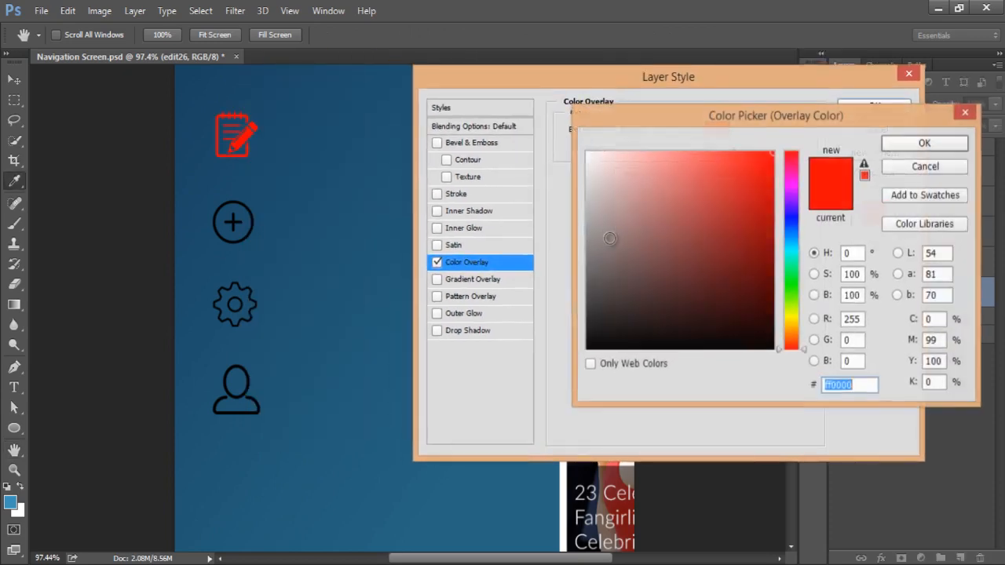
text(ffffff)
click(925, 143)
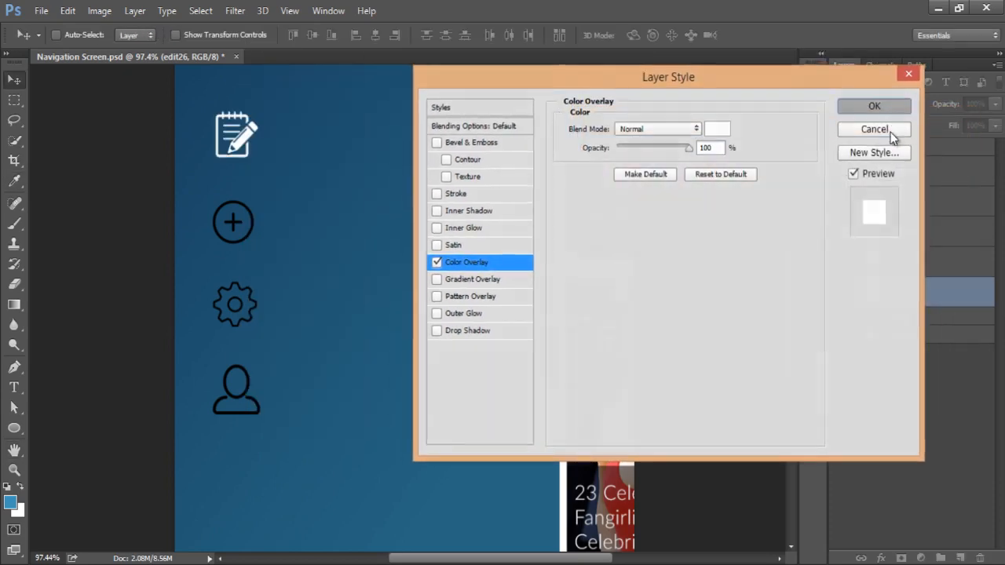
key(Return)
Apply a white (ffffff) Color Overlay layer style to the add139 layer
click(934, 263)
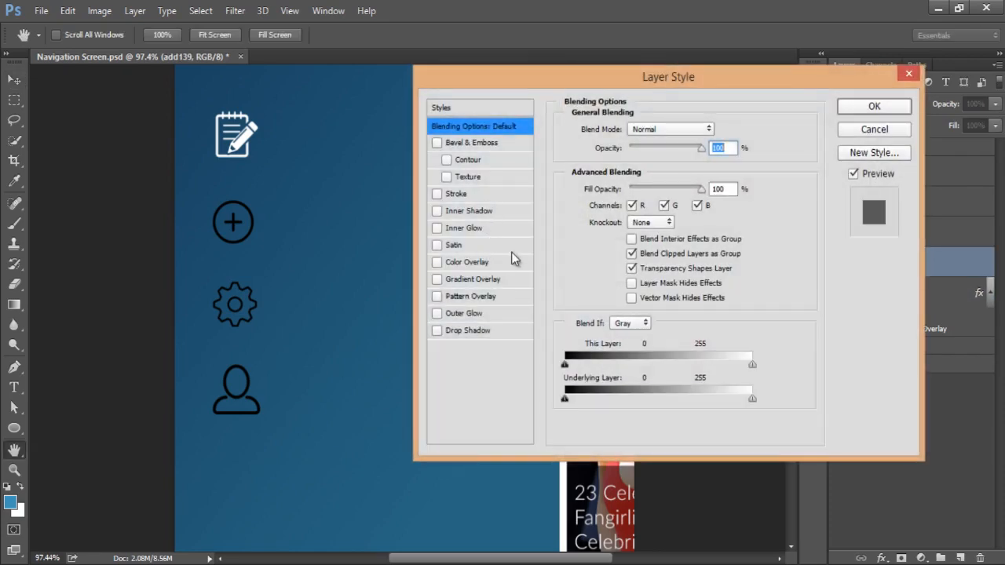
click(512, 261)
click(719, 136)
text(ffffff)
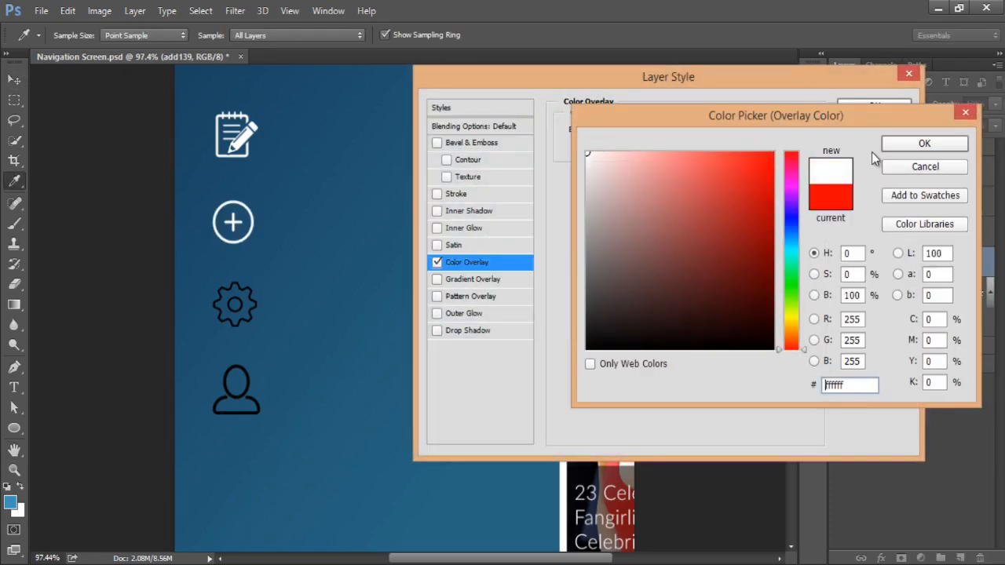
key(Return)
key(Return)
Apply a white (ffffff) Color Overlay layer style to the settings20 layer
click(969, 233)
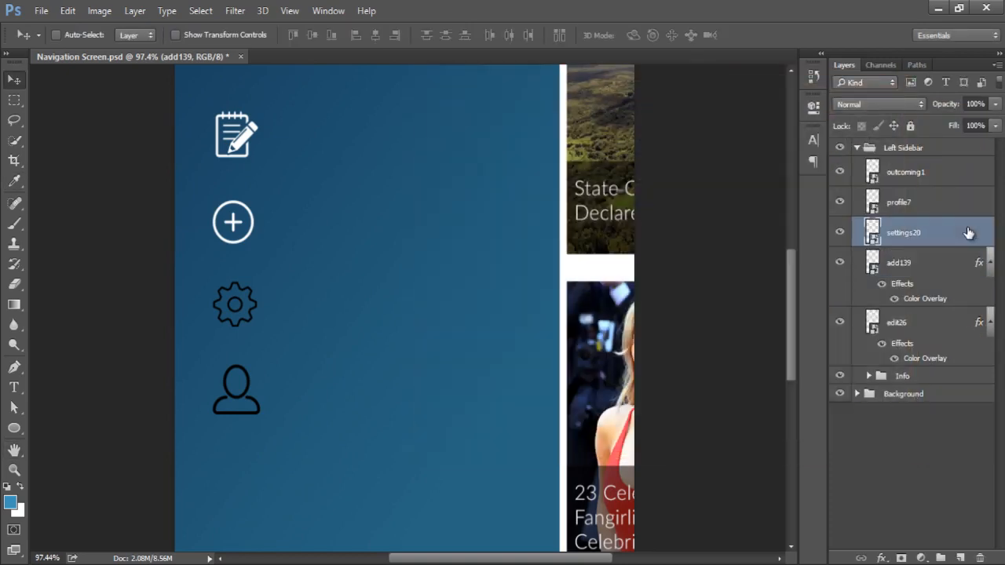
double_click(945, 234)
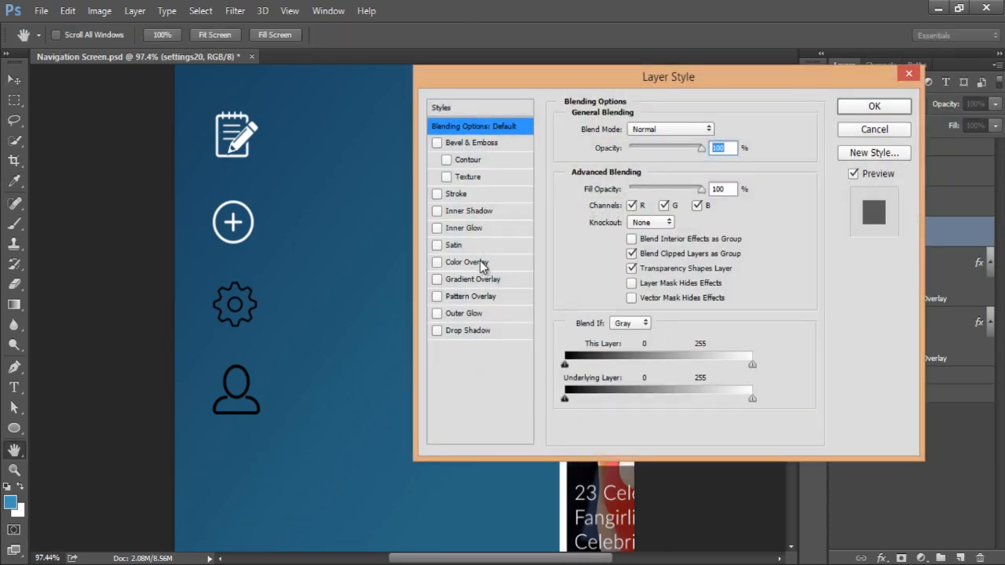
click(482, 263)
click(718, 134)
text(ffffff)
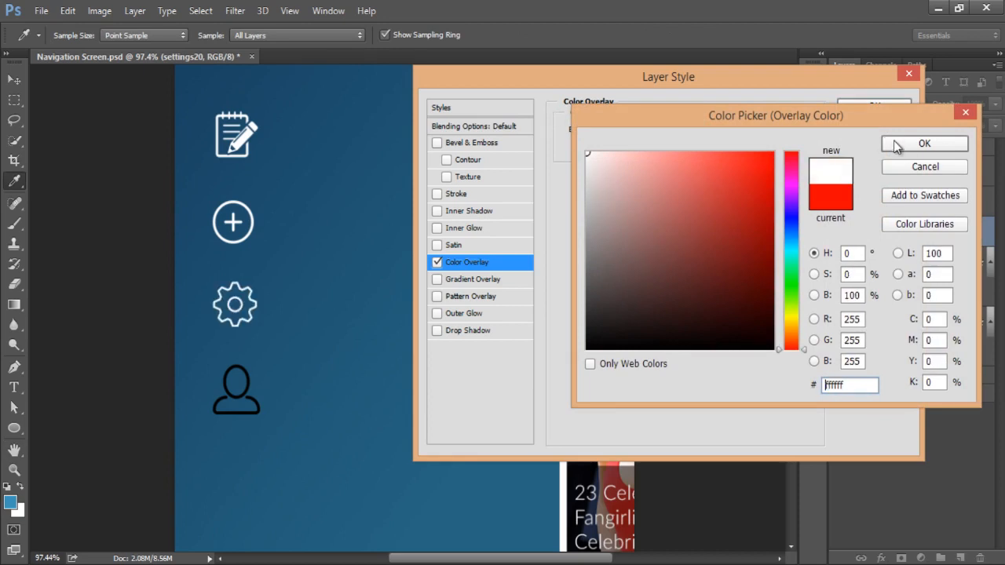
click(889, 140)
click(872, 108)
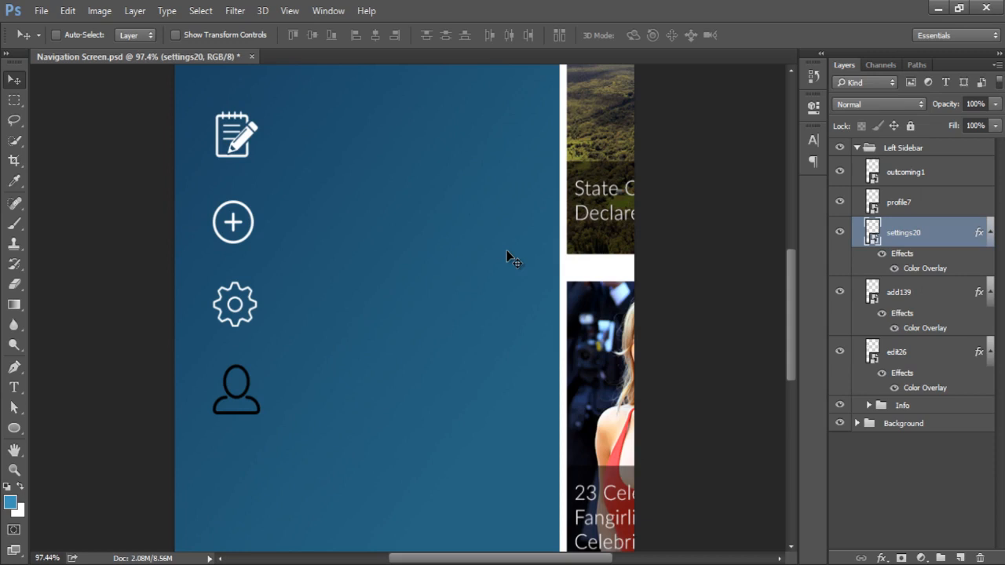
click(948, 206)
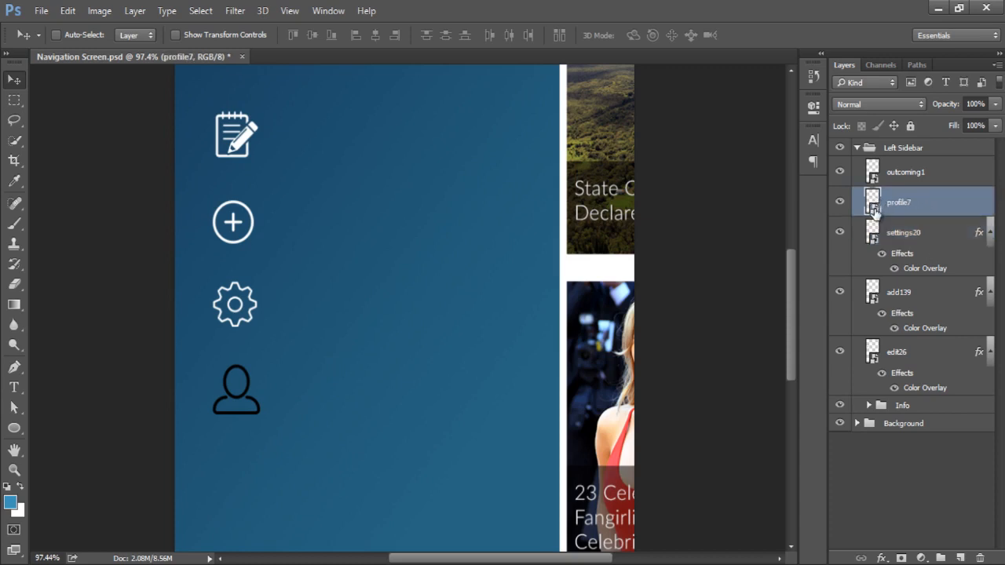
double_click(873, 206)
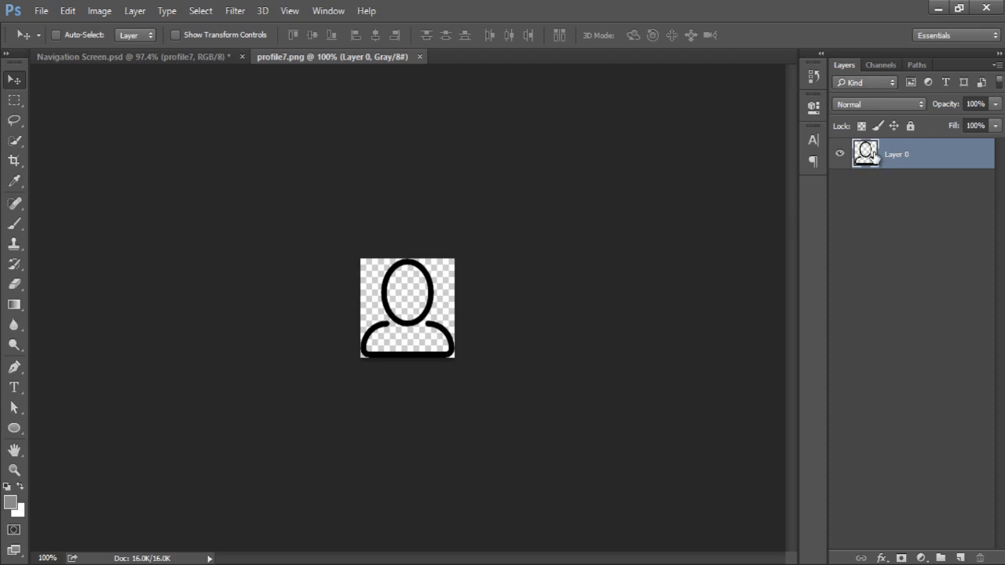
double_click(927, 153)
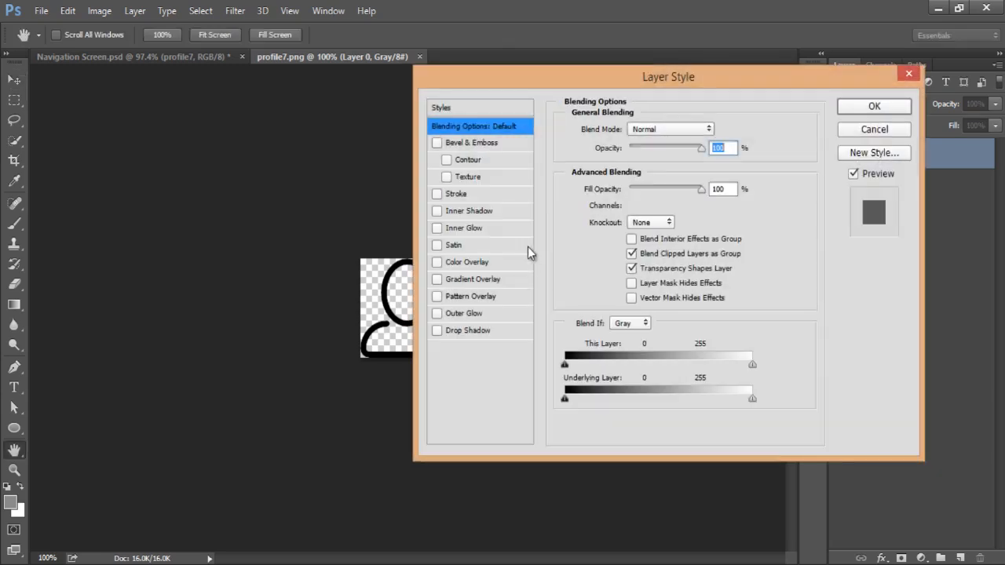
click(475, 263)
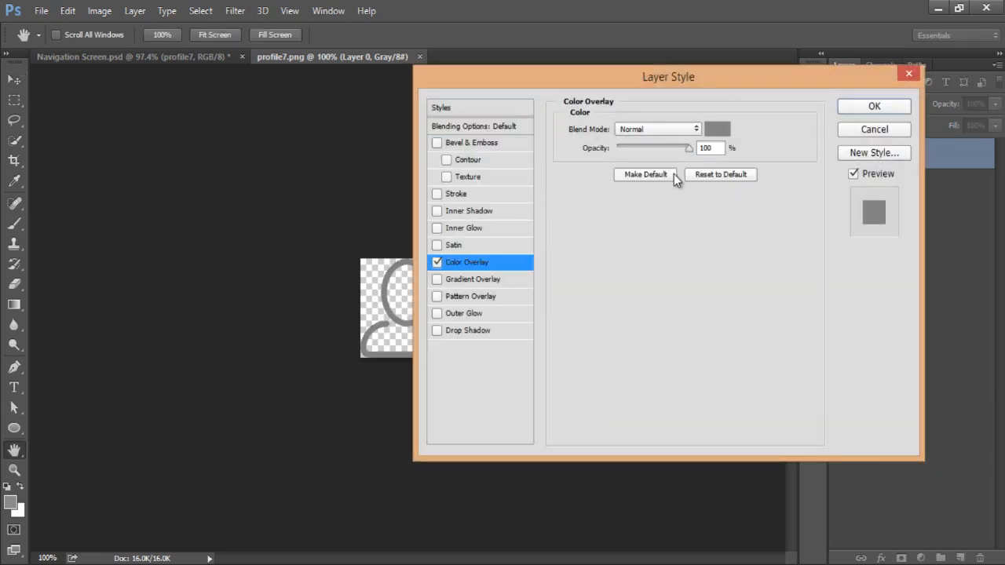
click(720, 128)
click(591, 151)
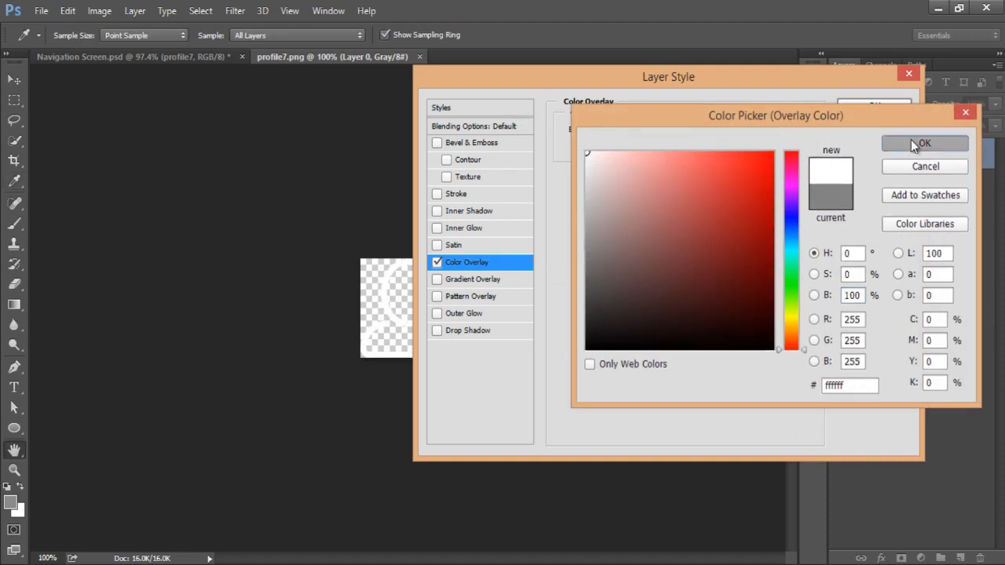
click(920, 141)
click(873, 107)
key(ctrl+s)
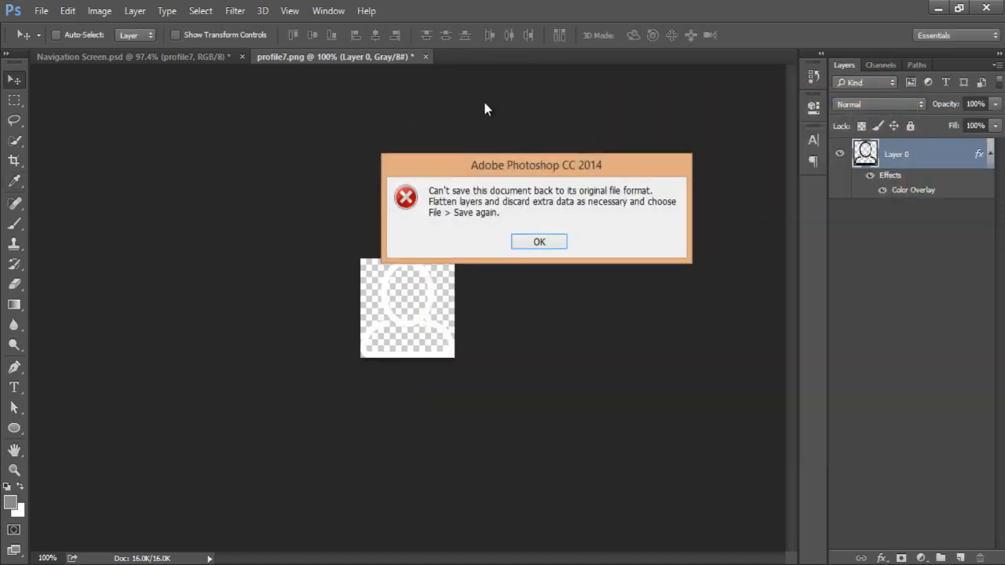
click(539, 242)
click(425, 56)
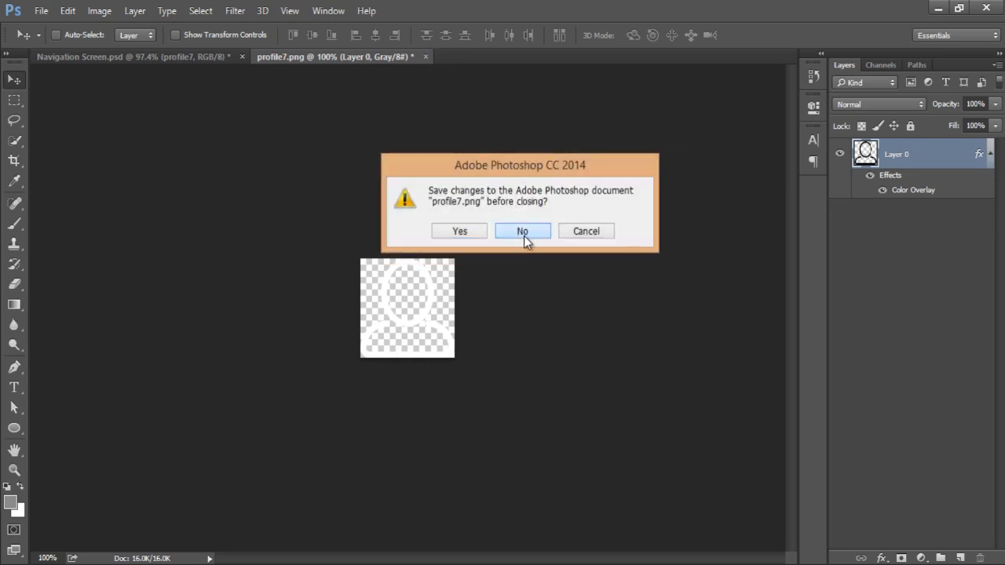
click(524, 235)
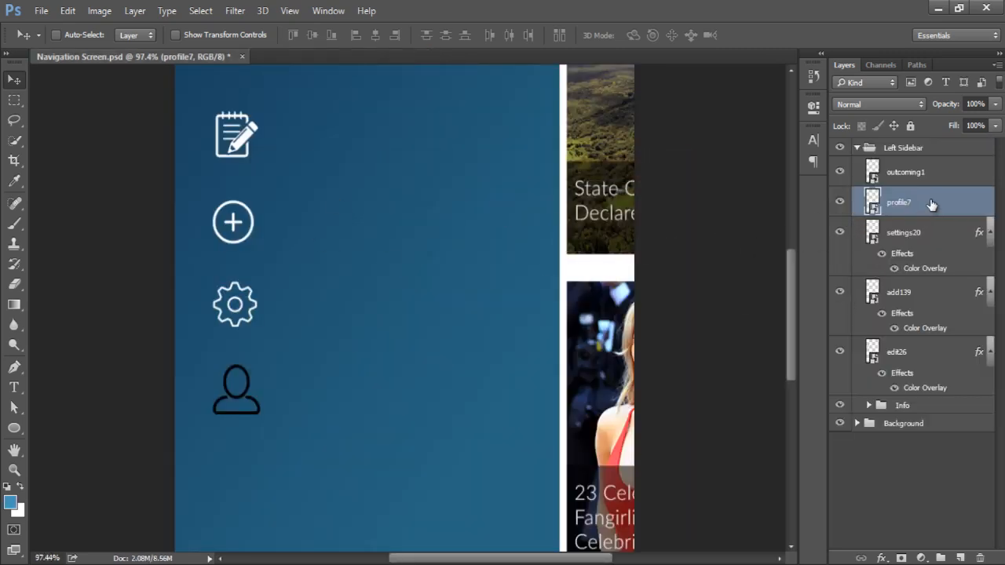
double_click(948, 179)
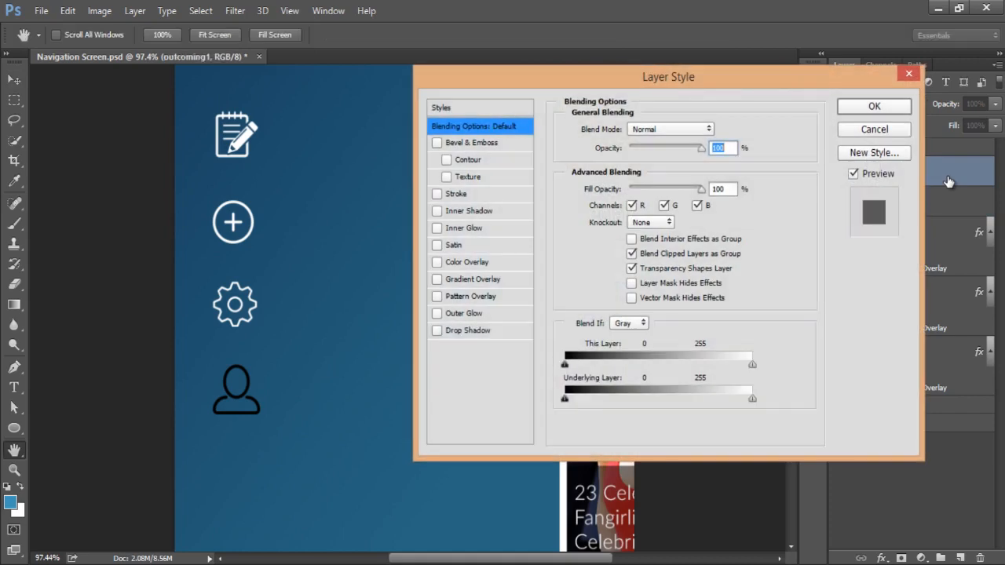
click(889, 135)
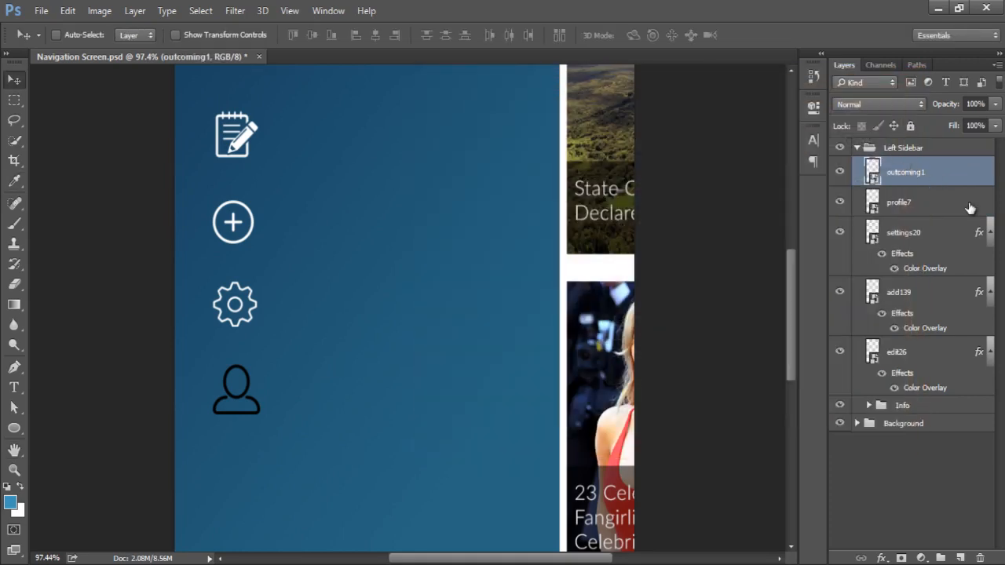
Apply a white (ffffff) Color Overlay layer style to the profile7 layer
double_click(971, 207)
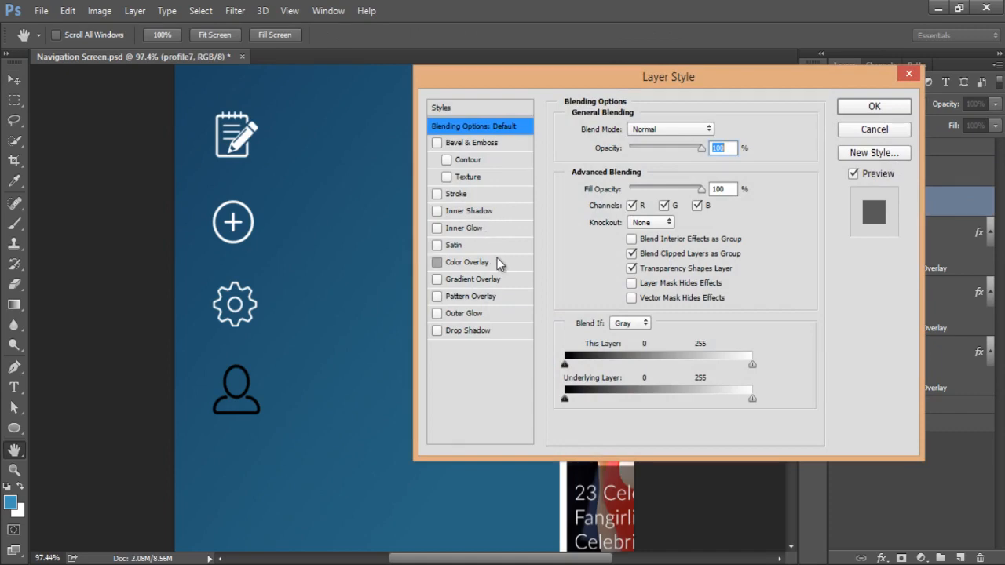
click(499, 264)
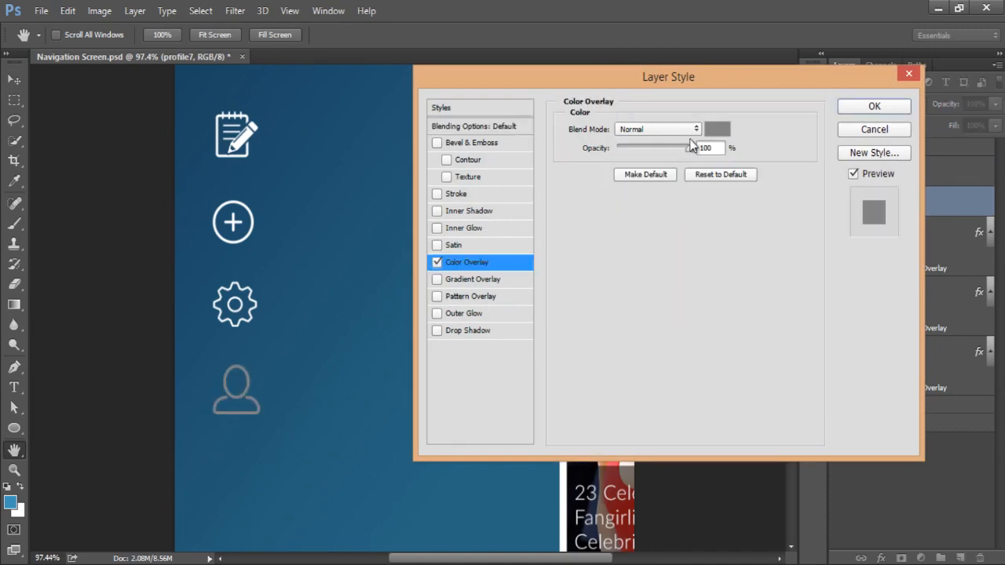
click(715, 130)
click(588, 152)
click(893, 142)
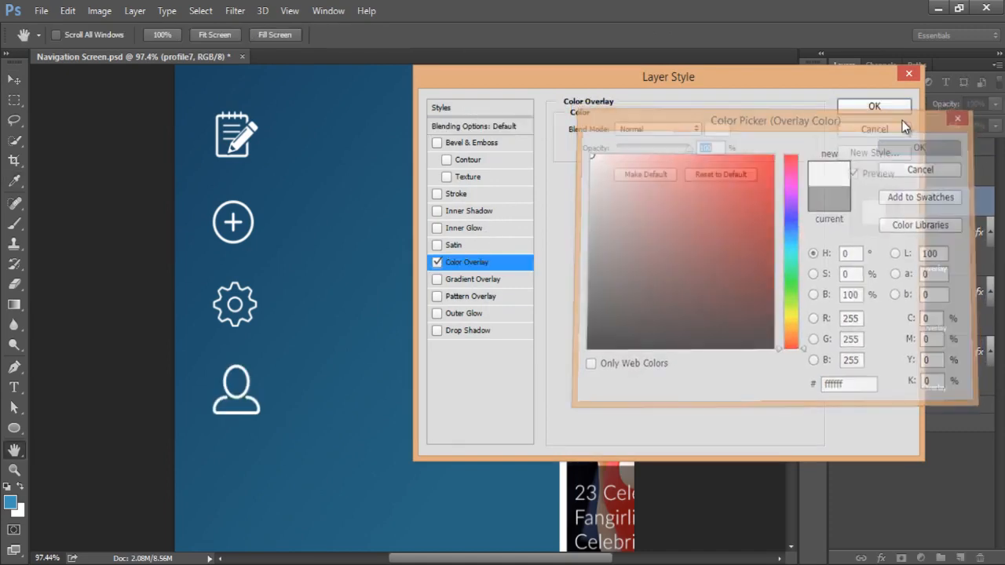
key(Return)
Apply a white Color Overlay layer style to the outcoming1 layer
double_click(981, 175)
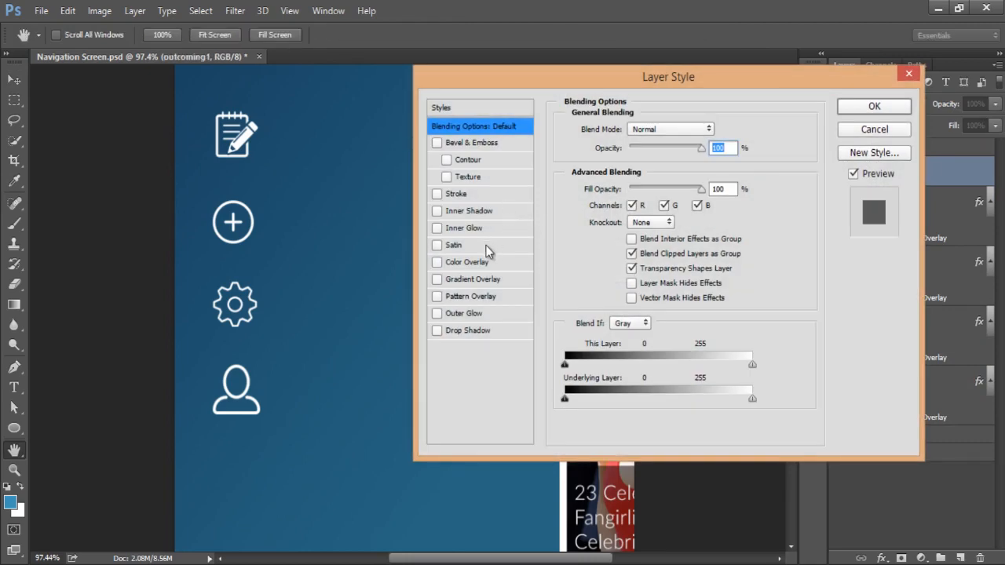
click(487, 262)
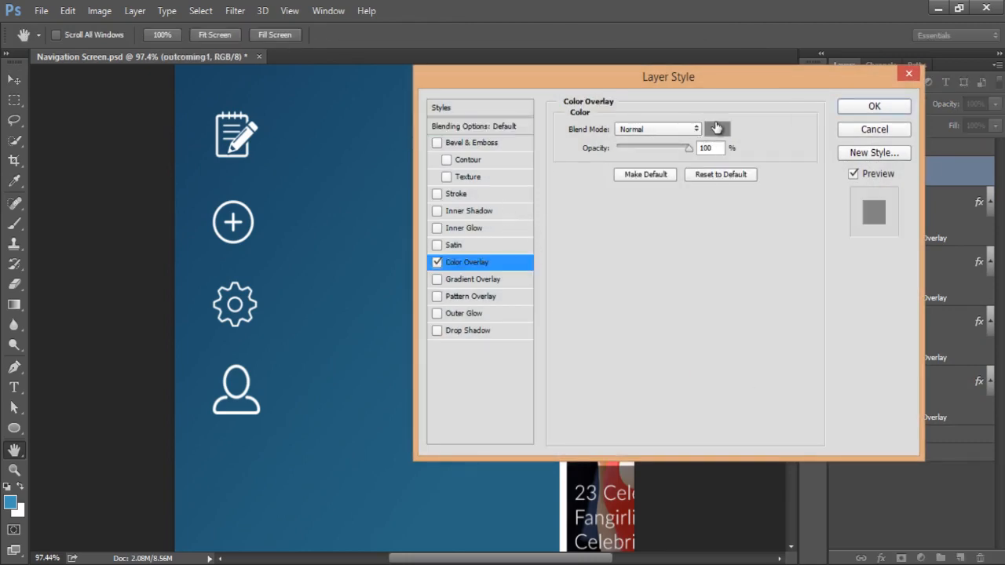
click(716, 131)
click(588, 152)
click(924, 143)
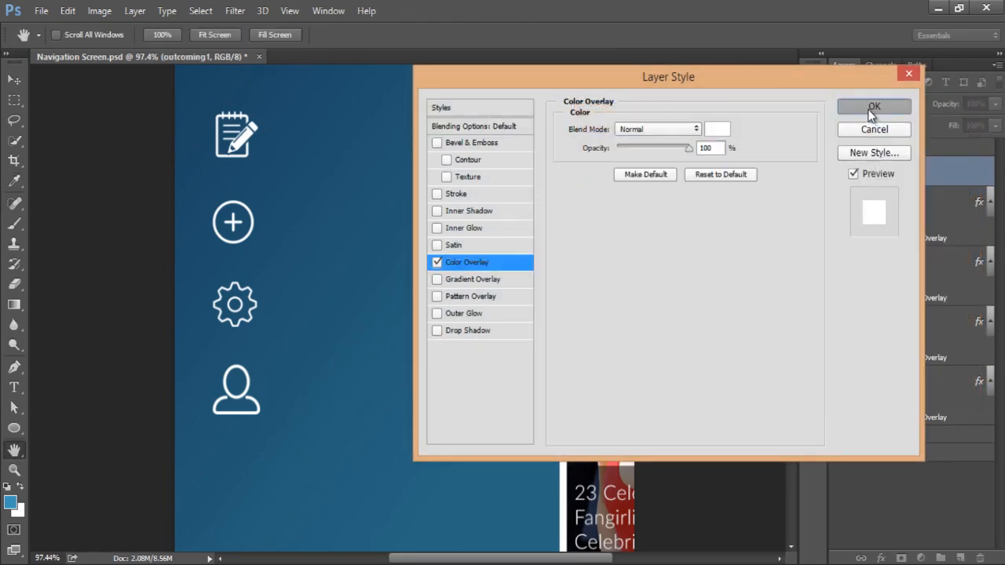
click(880, 106)
Add a text label reading Edit Profile beside the notepad icon in the sidebar
click(15, 387)
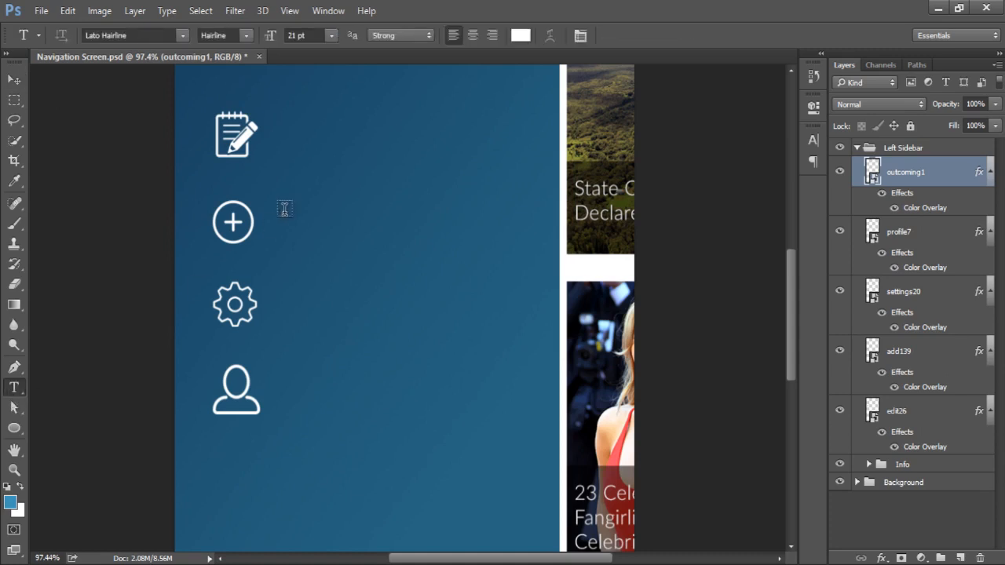
scroll(283, 209, up, 3)
click(294, 193)
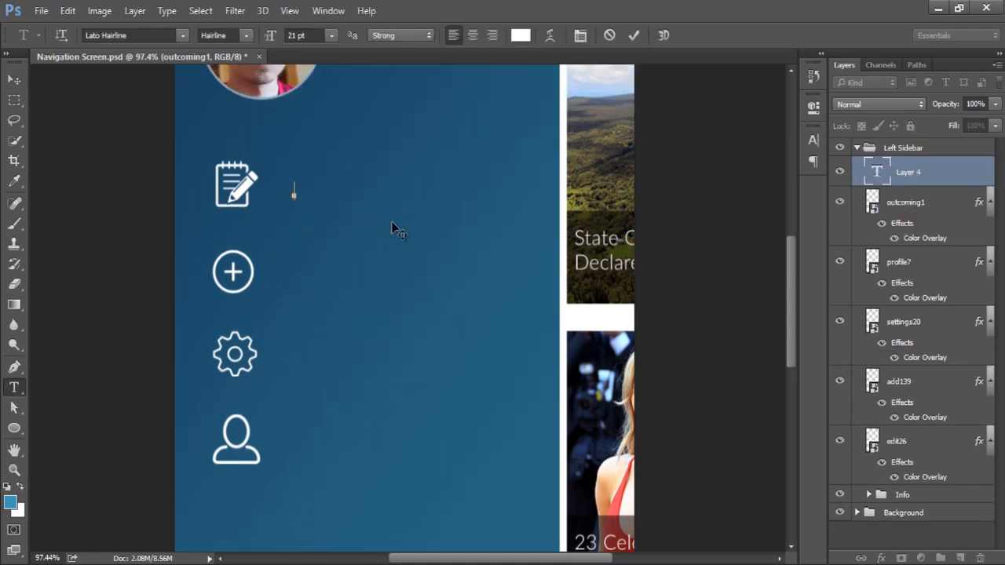
drag(385, 225, 384, 225)
text(Edit Profile)
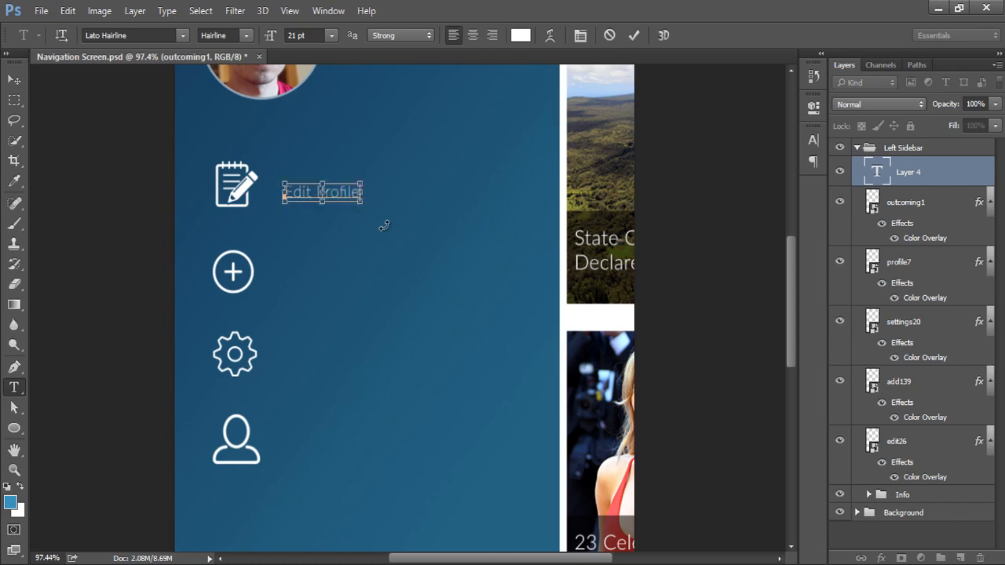
Set the whole Edit Profile label to Lato Light at 32 pt
key(ctrl+a)
click(247, 35)
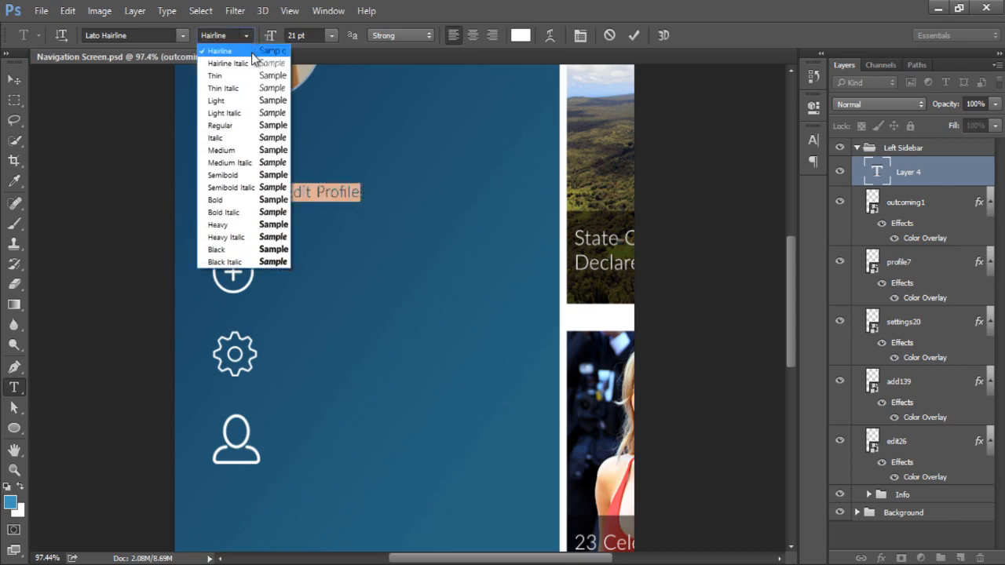
click(226, 100)
drag(271, 37, 284, 43)
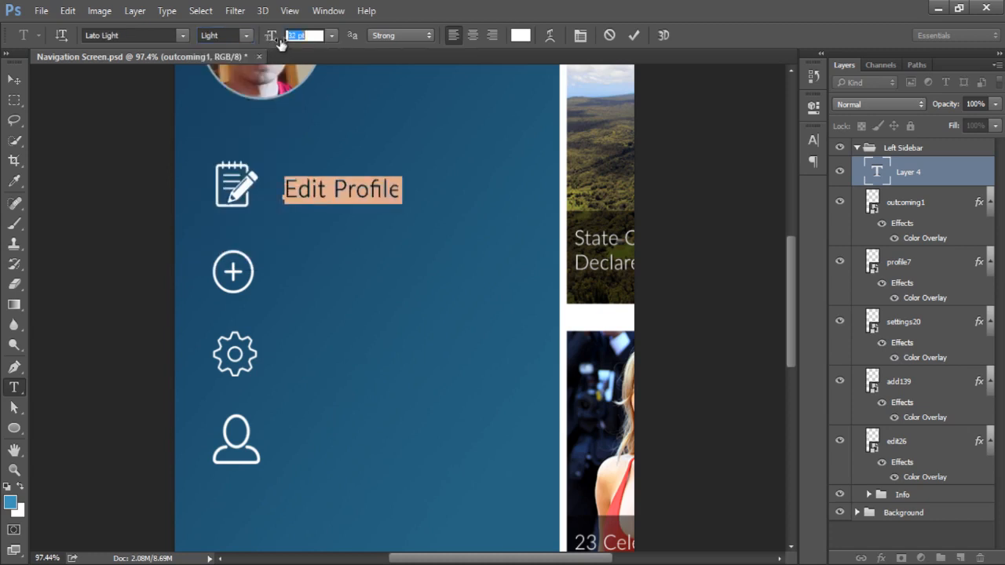
click(633, 35)
Fine-tune the Edit Profile label's position so it is vertically centred beside the notepad icon
key(v)
drag(382, 187, 382, 182)
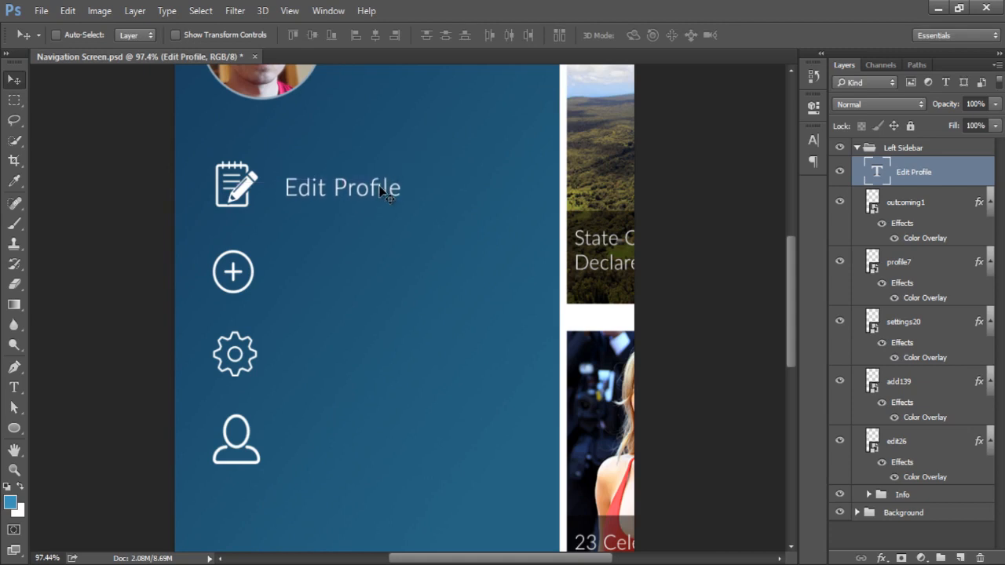
key(Down)
key(Down)
key(Right)
key(Right)
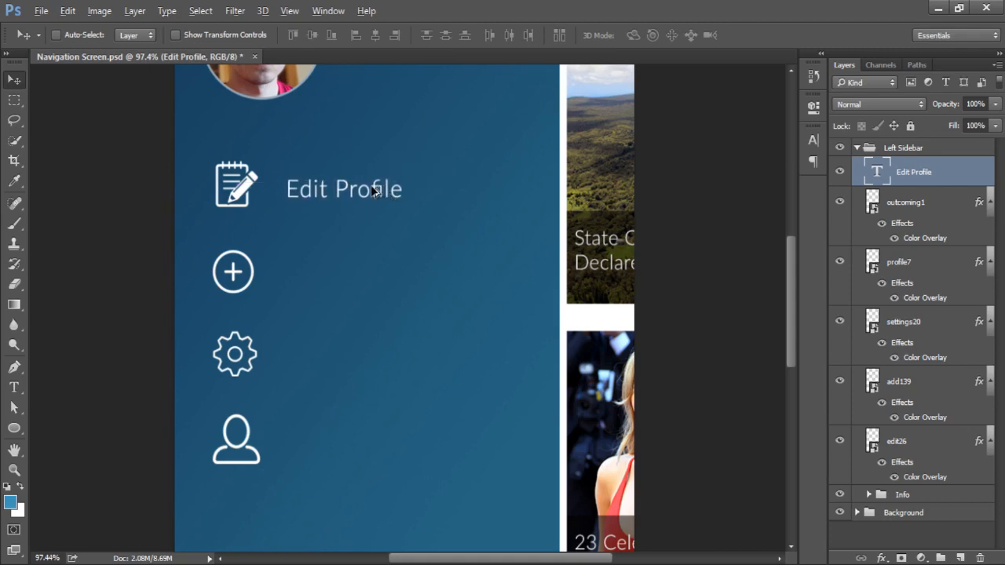
scroll(357, 272, down, 3)
scroll(392, 278, up, 2)
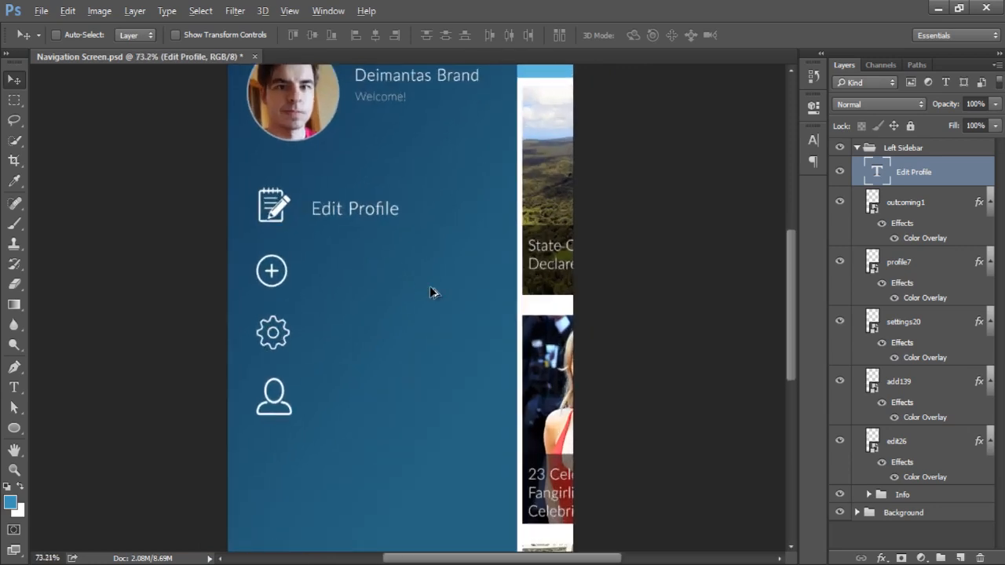
key(Up)
key(Up)
key(Up)
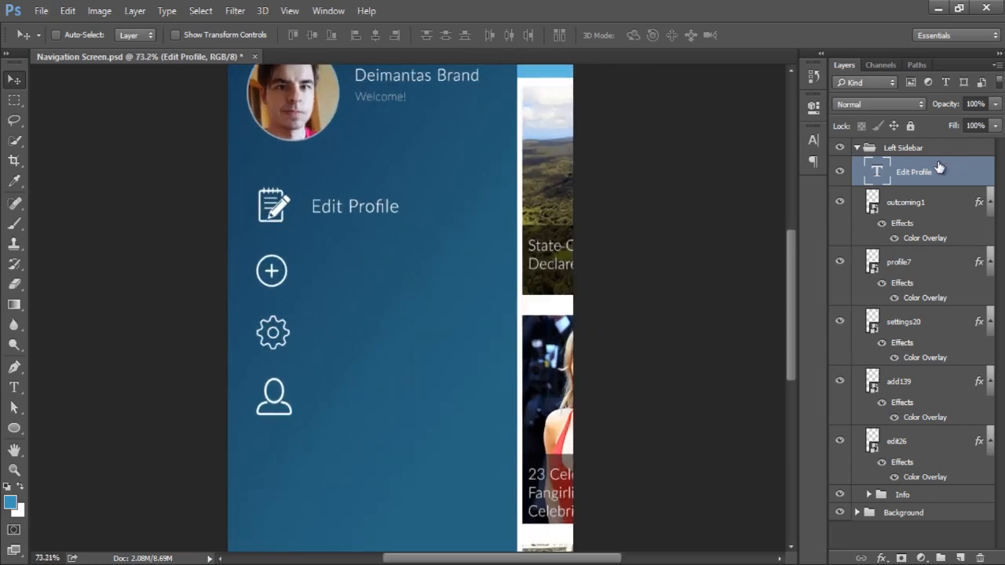
Duplicate the Edit Profile label, place the copy beside the plus icon and change its text to Add Topics
drag(884, 182, 961, 557)
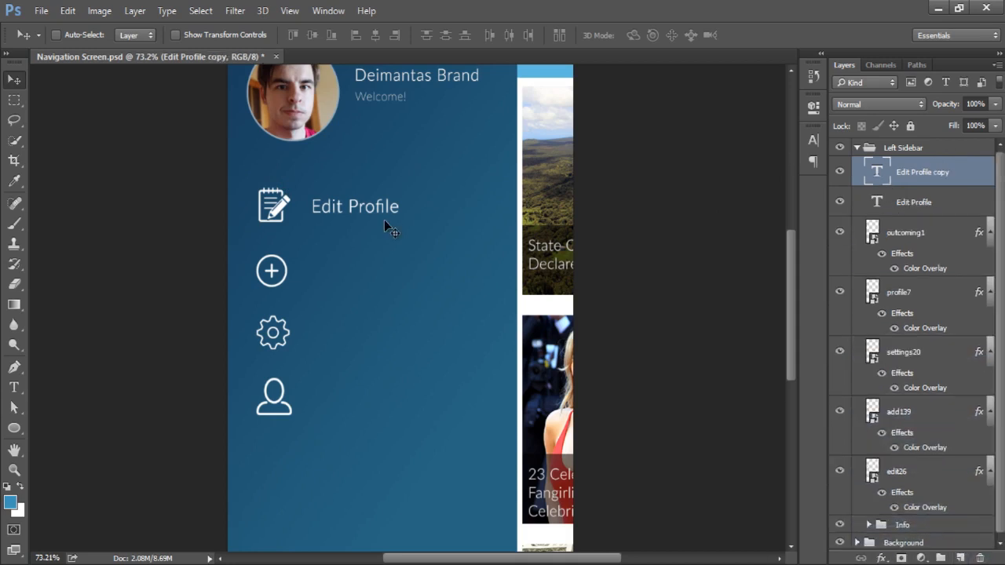
drag(364, 219, 366, 273)
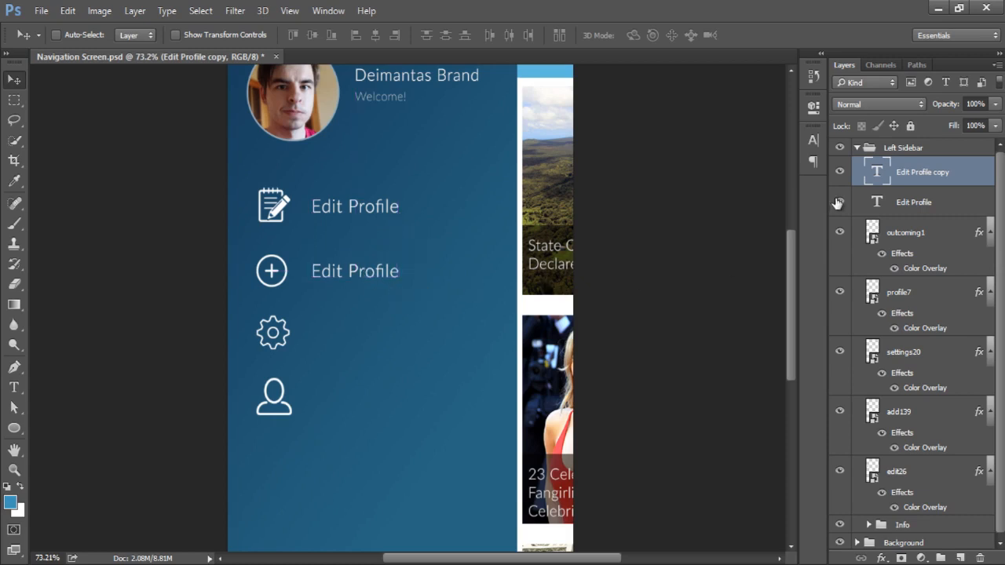
double_click(877, 172)
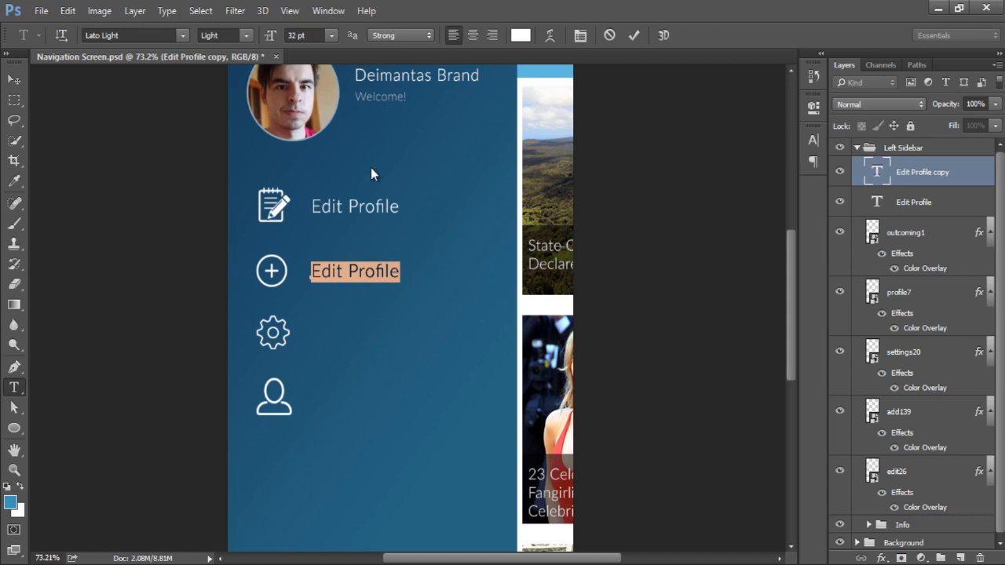
text(Add Topics)
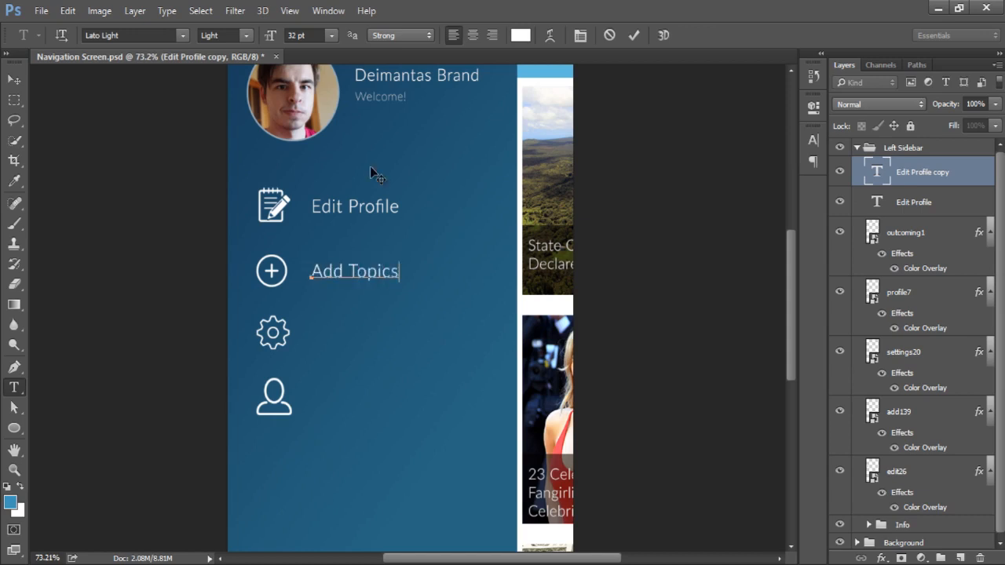
click(633, 35)
key(v)
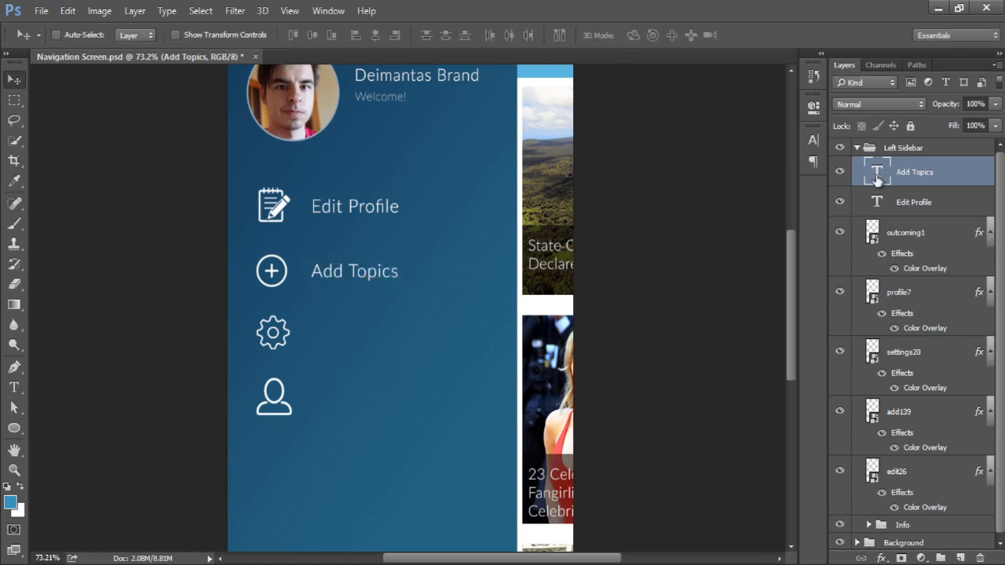
Duplicate the Add Topics label, place the copy beside the gear icon and change its text to Settings
drag(878, 180, 961, 557)
drag(374, 275, 378, 340)
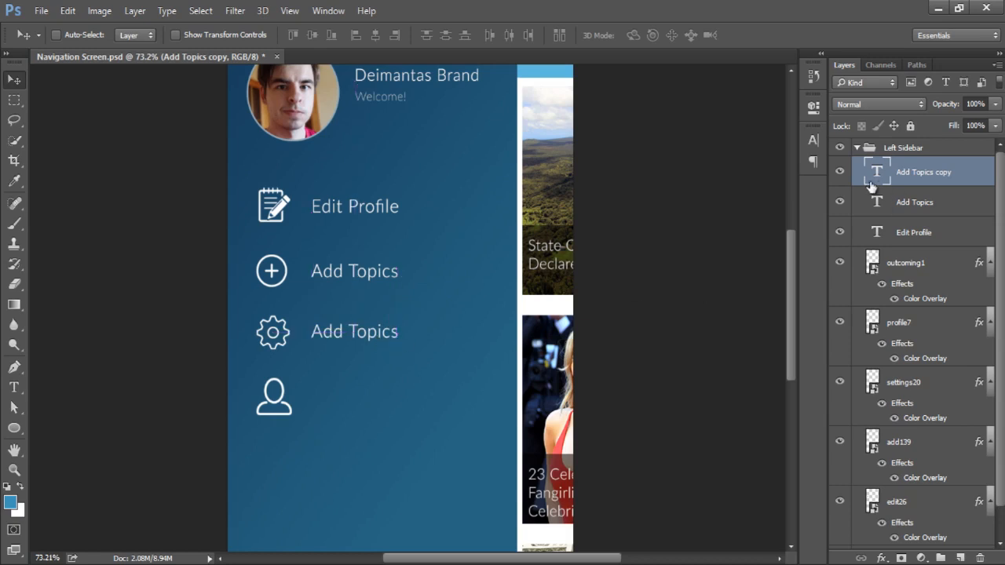
double_click(871, 177)
text(Sett)
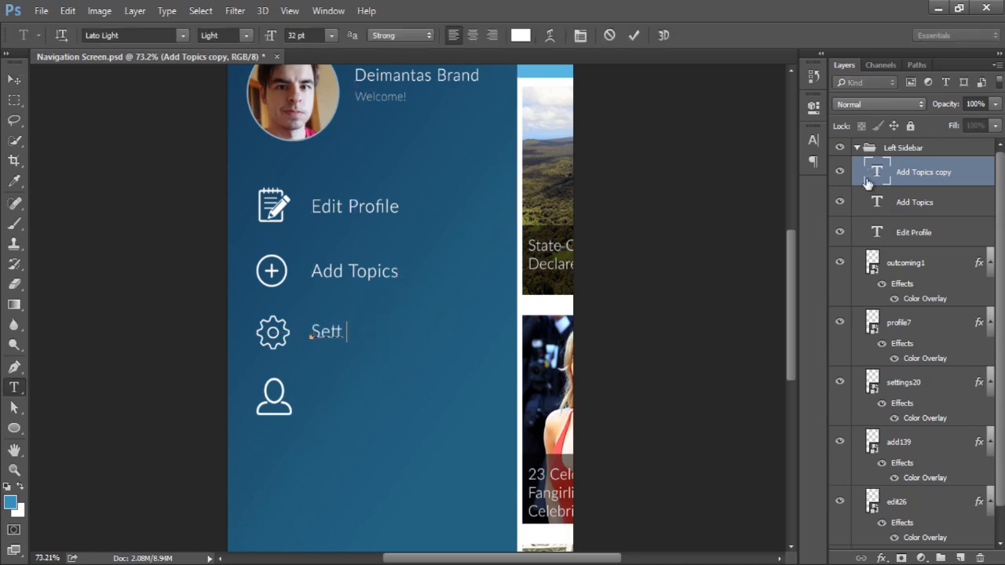
text(ings)
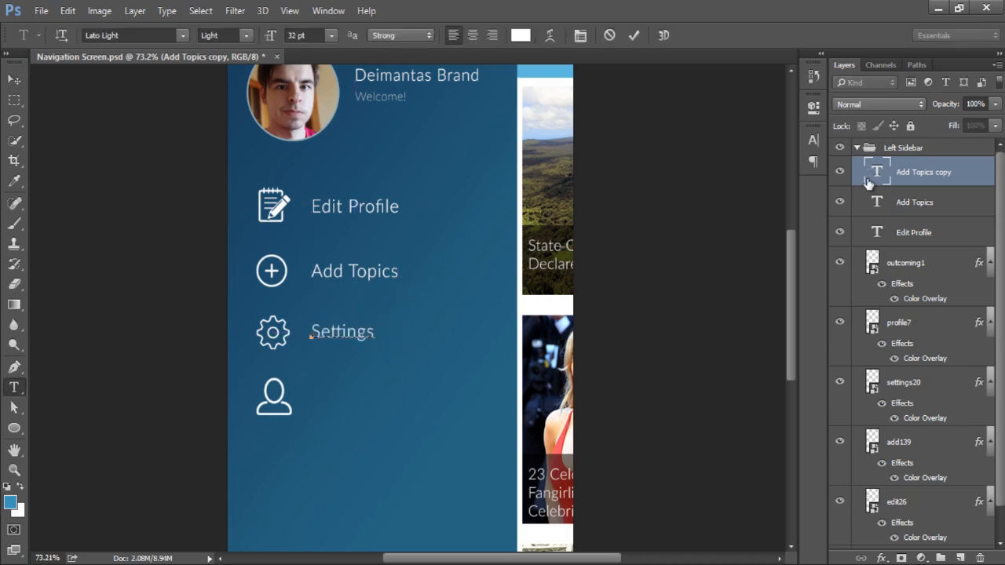
click(633, 35)
Duplicate the Settings label, place the copy beside the person icon and change its text to About
scroll(739, 257, down, 1)
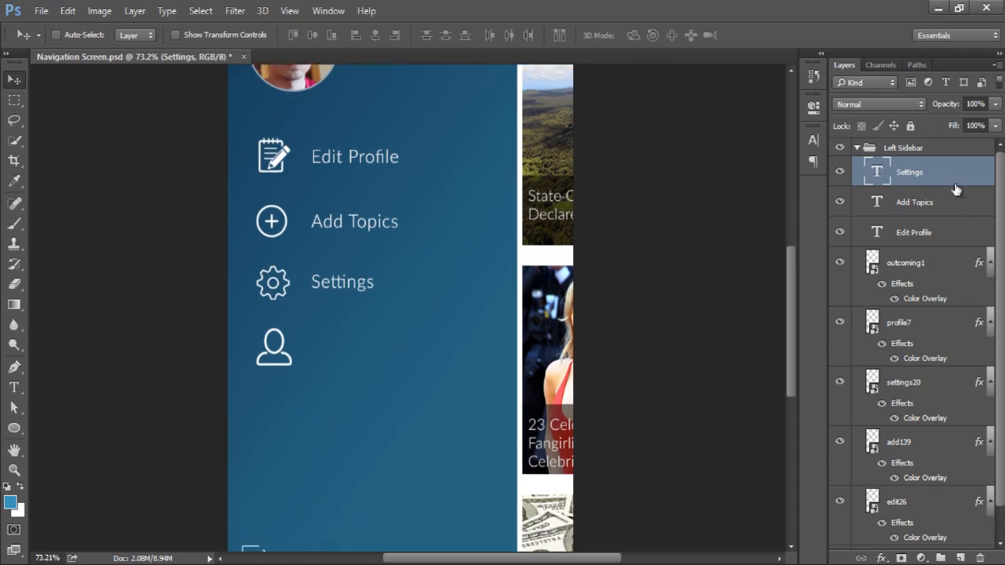
drag(876, 182, 960, 557)
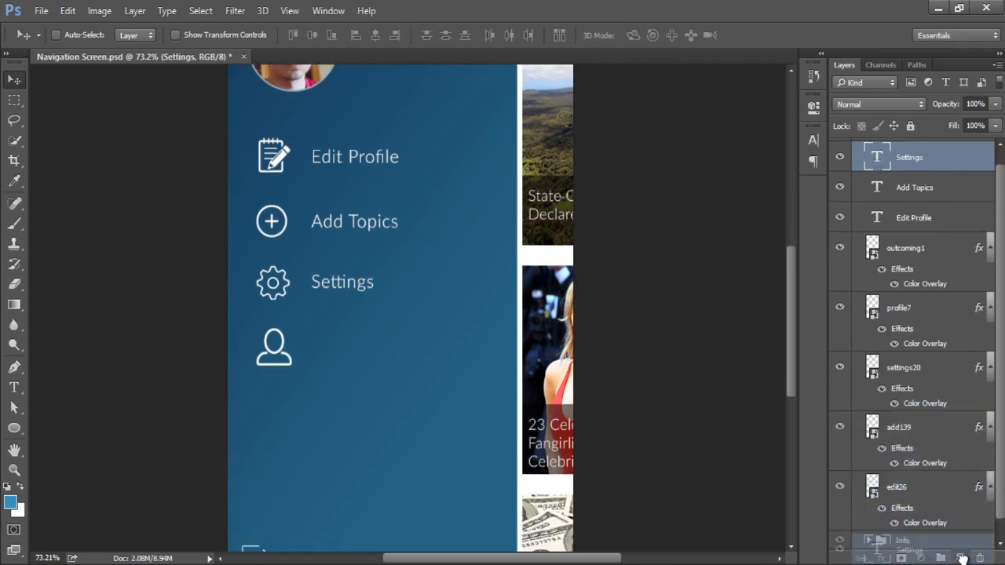
drag(338, 289, 349, 351)
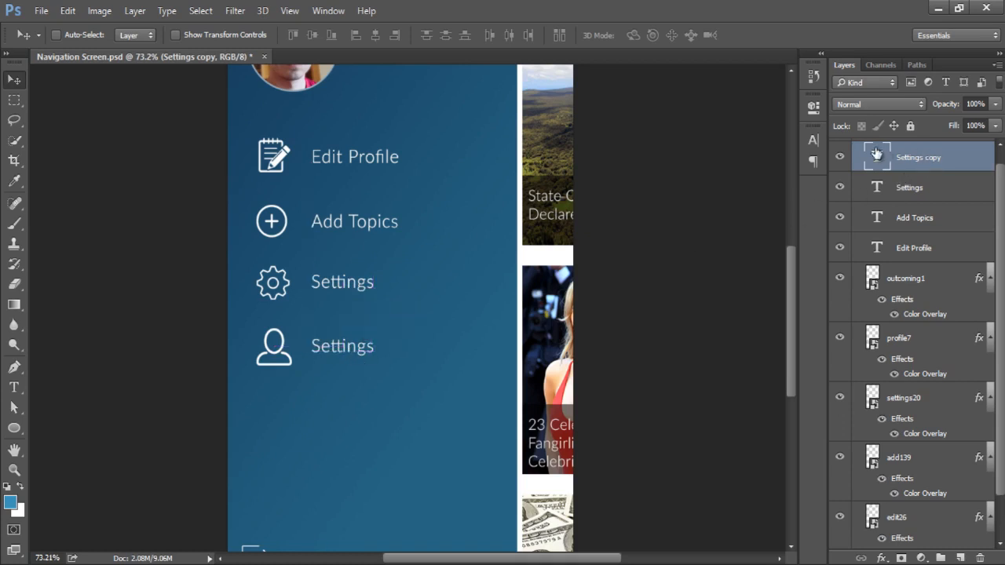
double_click(876, 156)
text(About)
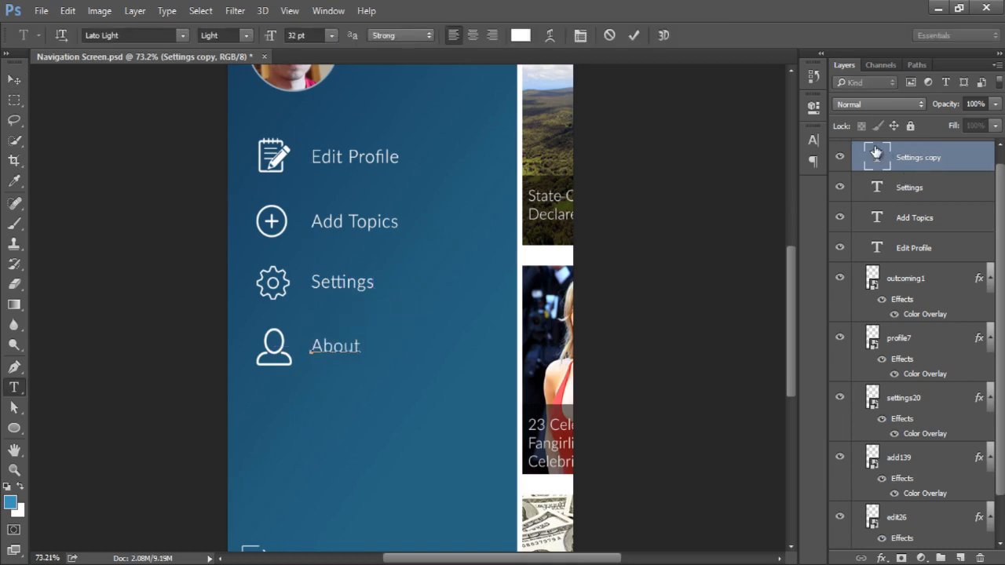
key(ctrl+Return)
key(v)
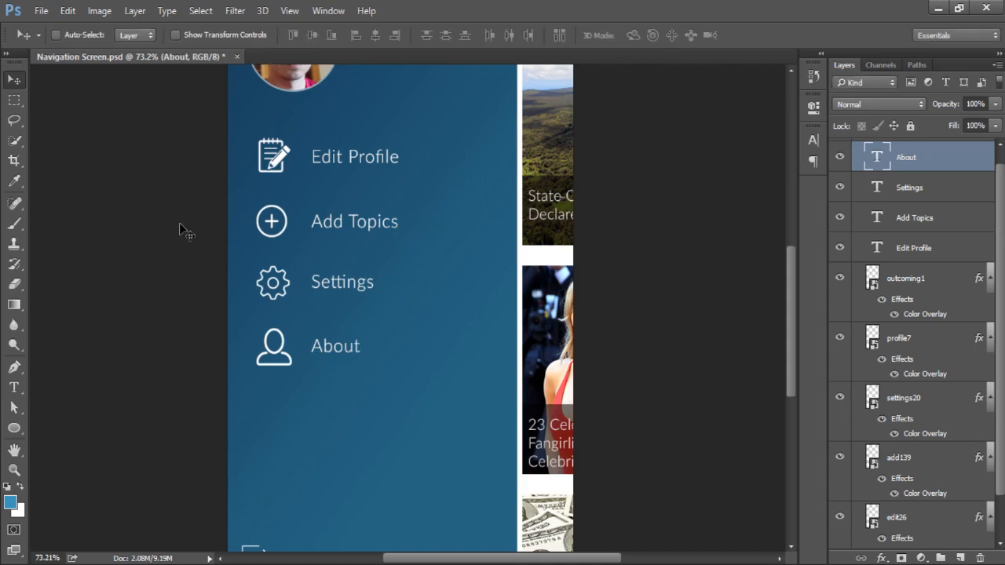
Duplicate the About label, place the copy beside the logout arrow icon near the sidebar's lower edge and change its text to Logout
scroll(427, 364, down, 3)
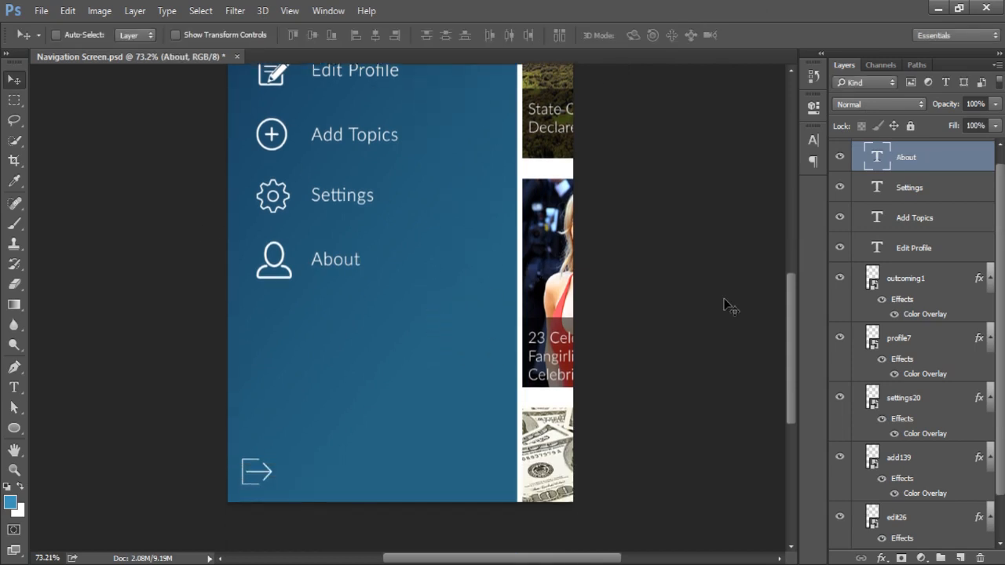
scroll(898, 191, up, 1)
drag(874, 172, 957, 556)
drag(325, 274, 319, 465)
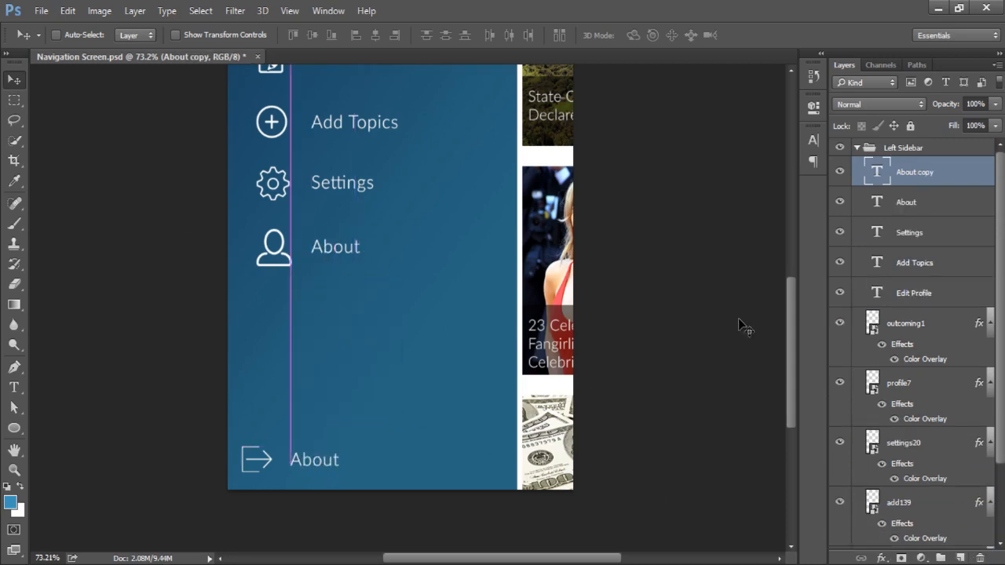
double_click(877, 173)
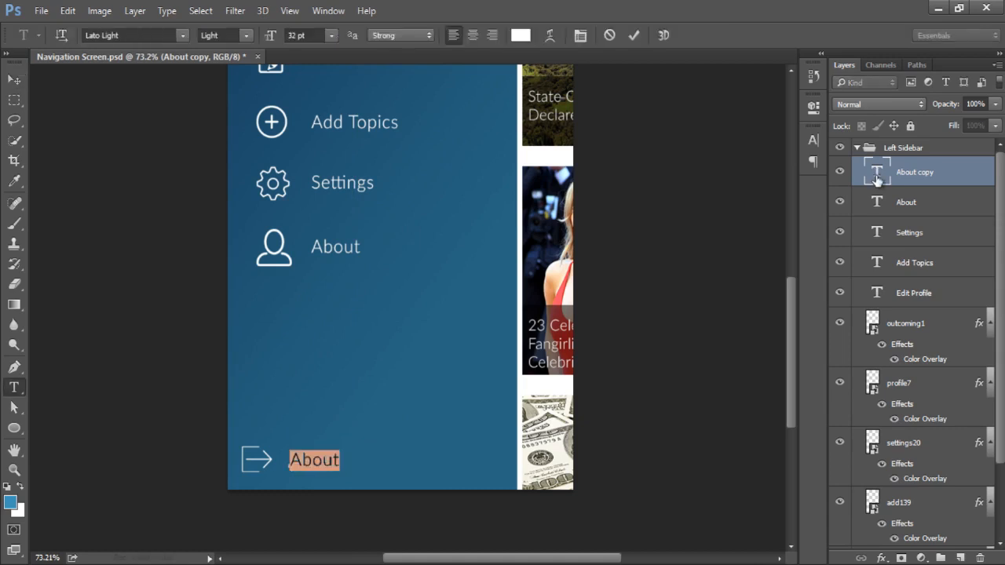
key(BackSpace)
text(Logout)
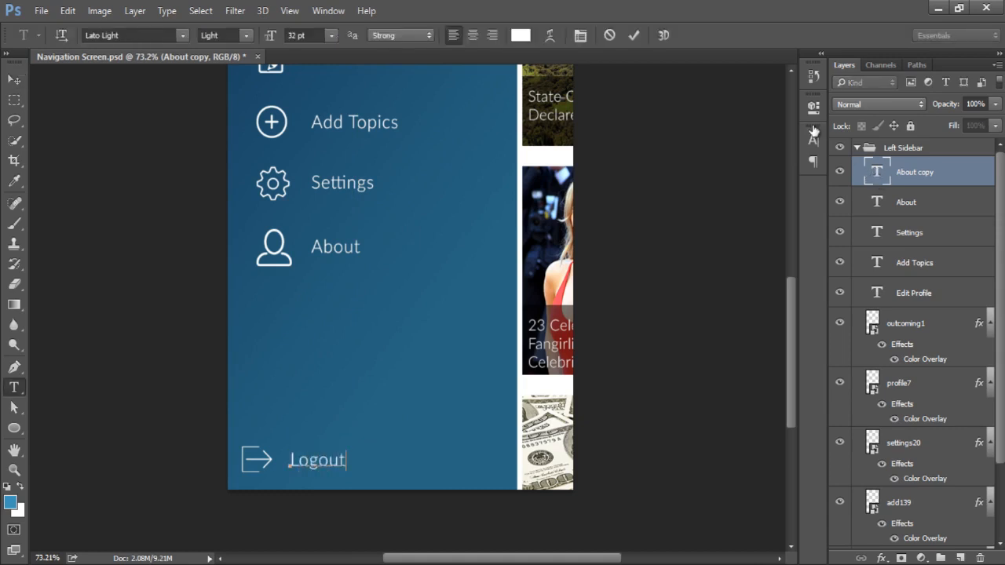
click(634, 36)
click(14, 78)
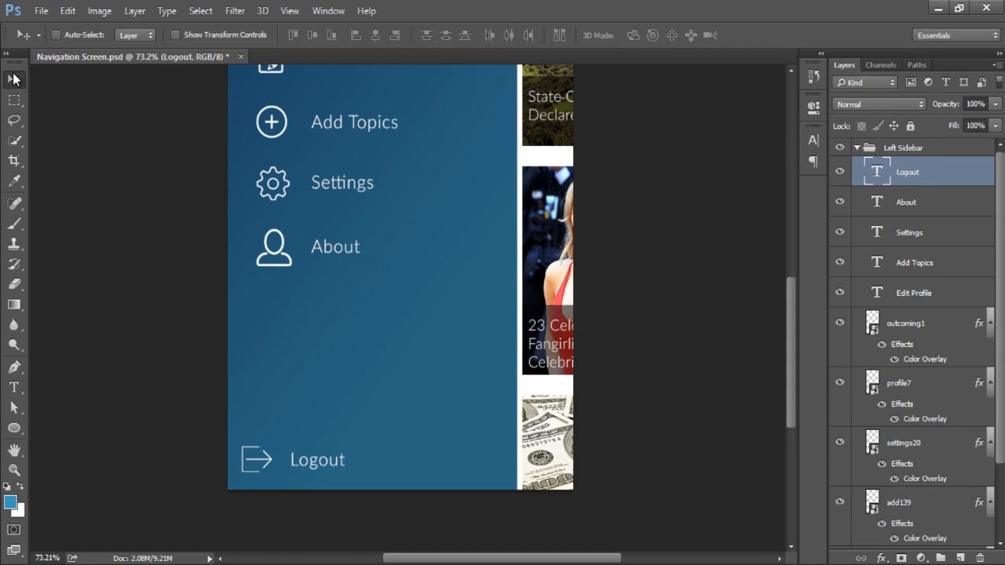
Review the whole navigation screen with its finished sidebar menu and save the document
scroll(346, 306, down, 3)
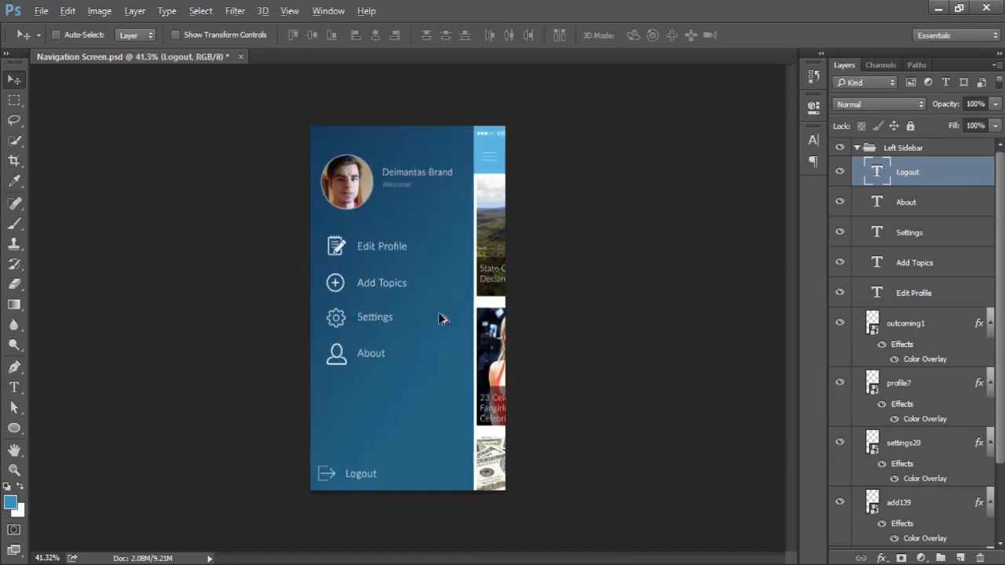
scroll(441, 318, up, 1)
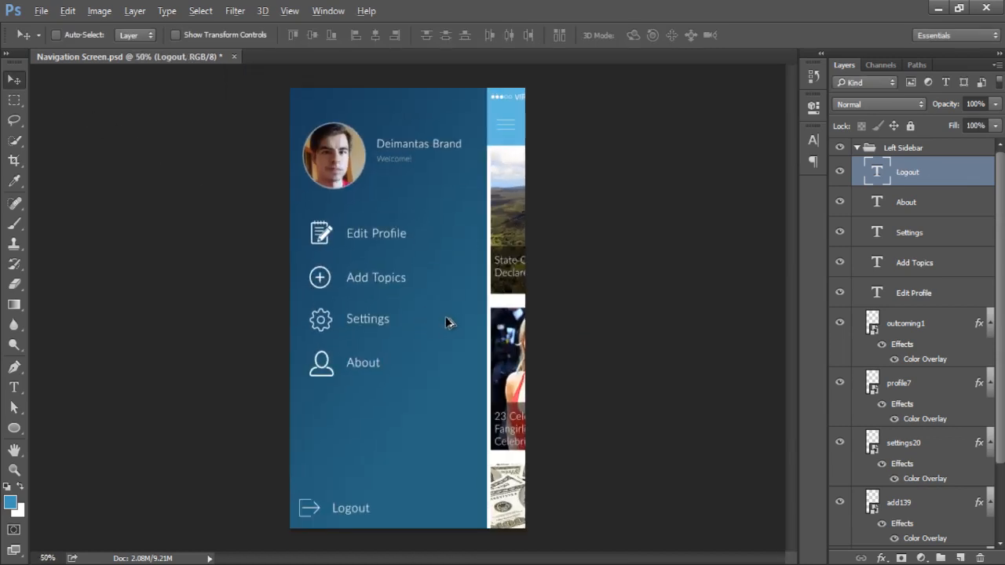
scroll(449, 323, up, 1)
scroll(447, 323, down, 1)
key(ctrl+s)
scroll(969, 325, down, 3)
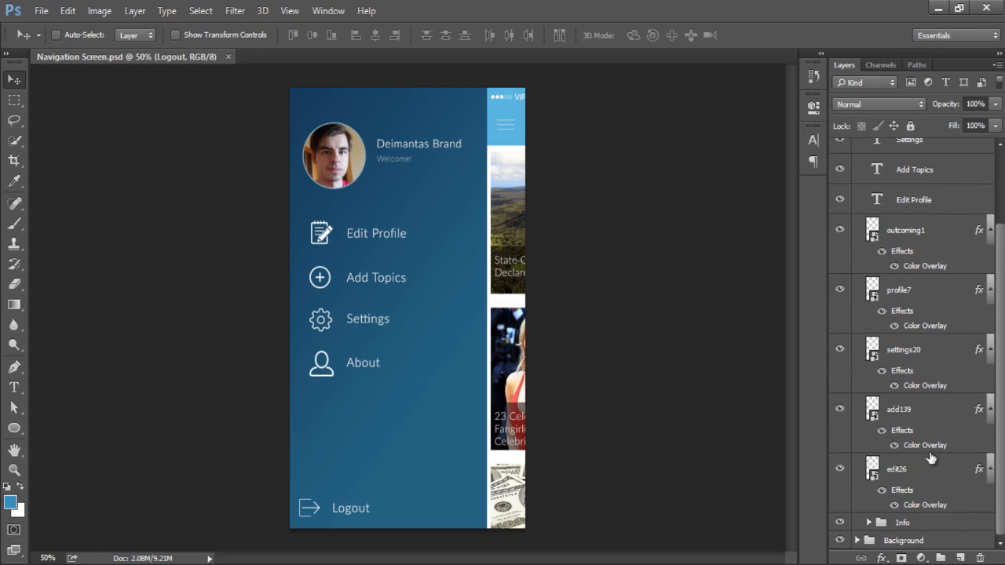
scroll(935, 345, up, 3)
scroll(913, 383, down, 1)
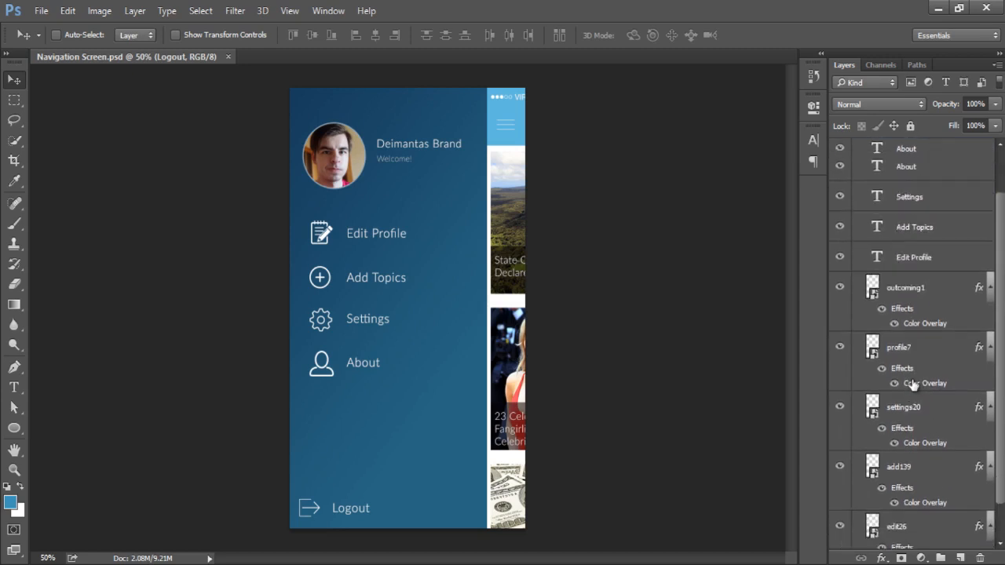
scroll(913, 382, up, 1)
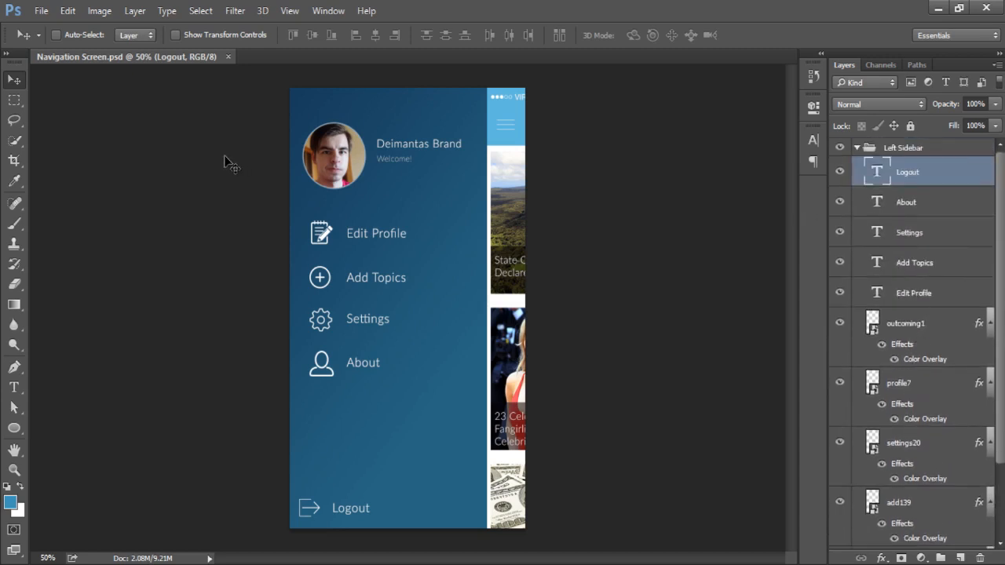